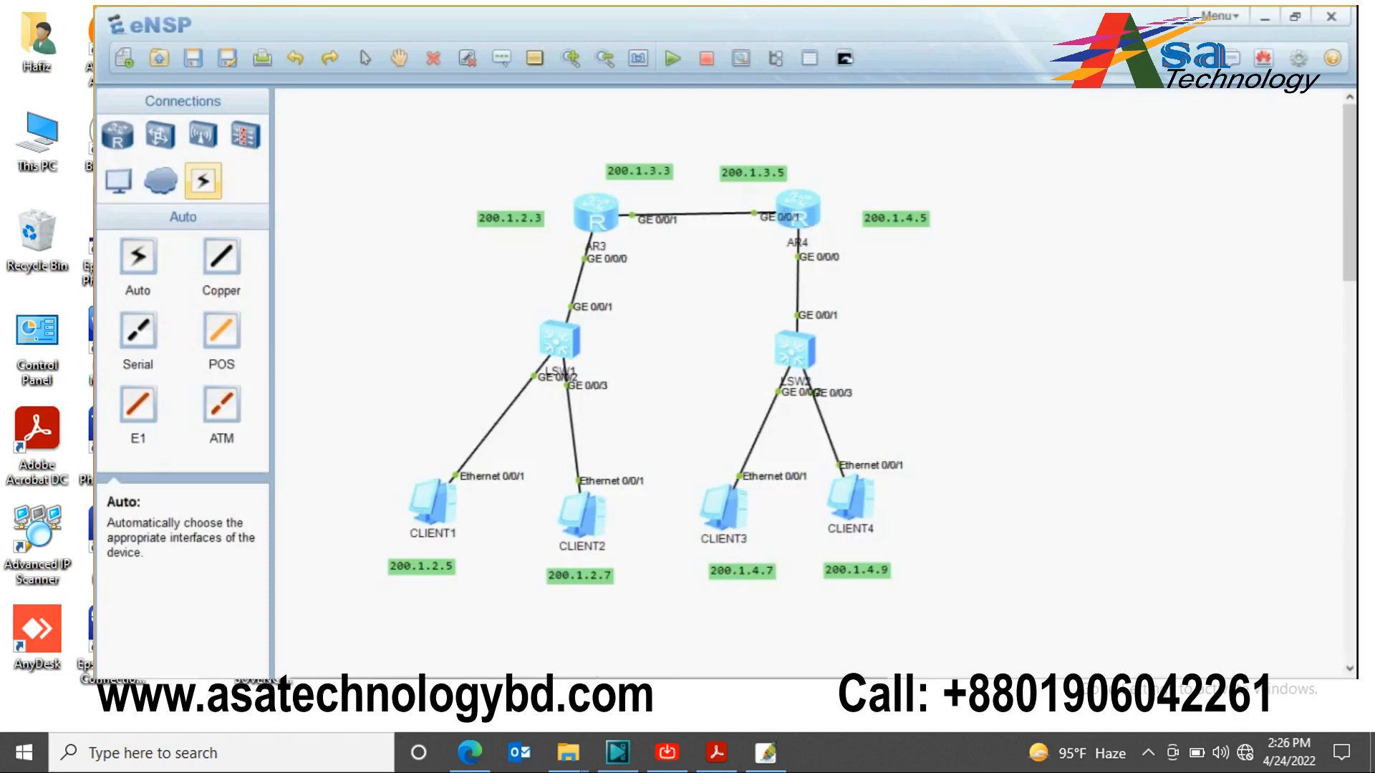
Step: Bring up the Notepad notes and replace all their text with the word "default"
{"action": "left_click", "coordinate": [601, 691]}
{"action": "left_click_drag", "start_coordinate": [580, 576], "coordinate": [357, 485]}
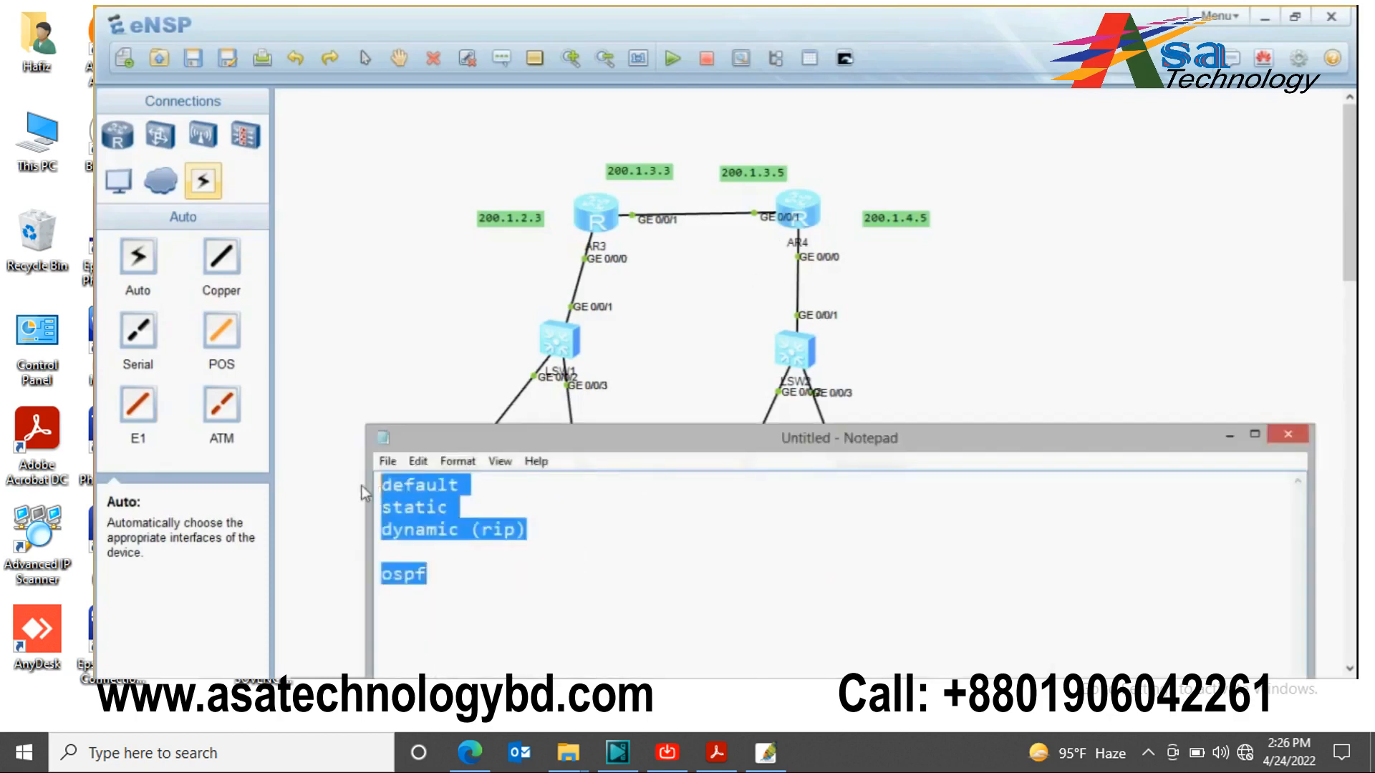
{"action": "type", "text": "deafu"}
{"action": "key", "text": "BackSpace"}
{"action": "key", "text": "BackSpace"}
{"action": "key", "text": "BackSpace"}
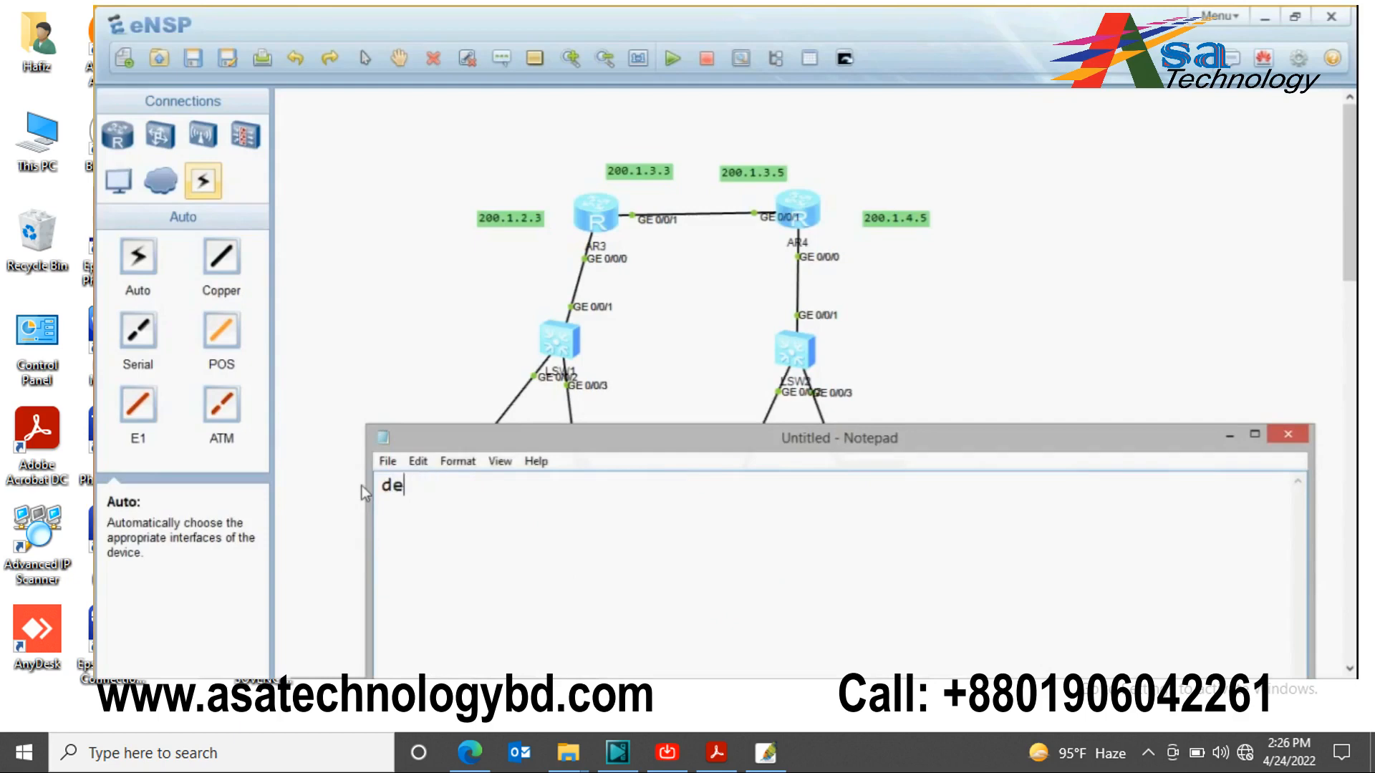
{"action": "type", "text": "fauk"}
{"action": "key", "text": "BackSpace"}
{"action": "type", "text": "lt"}
Step: Add "static" and "dynamic" on separate lines below "default" in the notes
{"action": "key", "text": "Return"}
{"action": "type", "text": "statioc"}
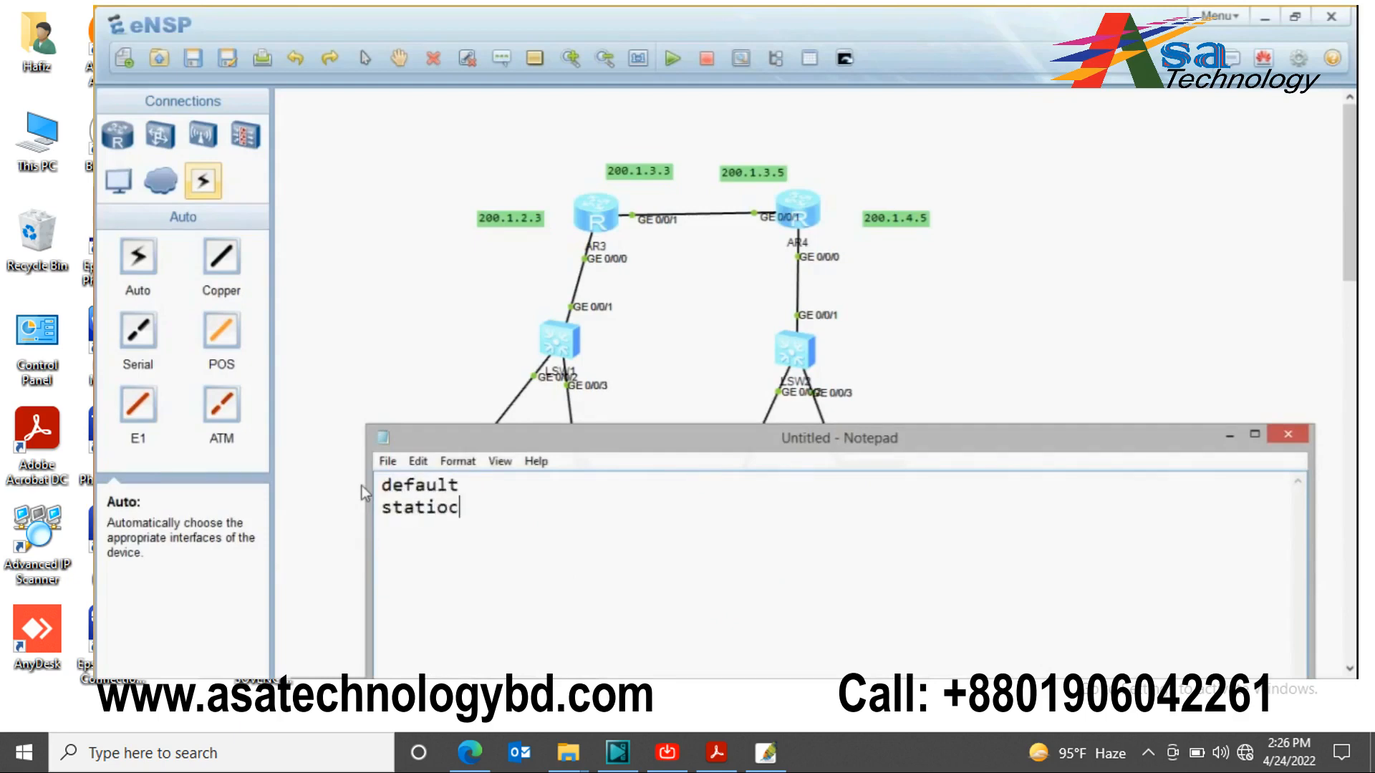
{"action": "key", "text": "BackSpace"}
{"action": "key", "text": "BackSpace"}
{"action": "type", "text": "c"}
{"action": "key", "text": "Return"}
{"action": "type", "text": "dybam"}
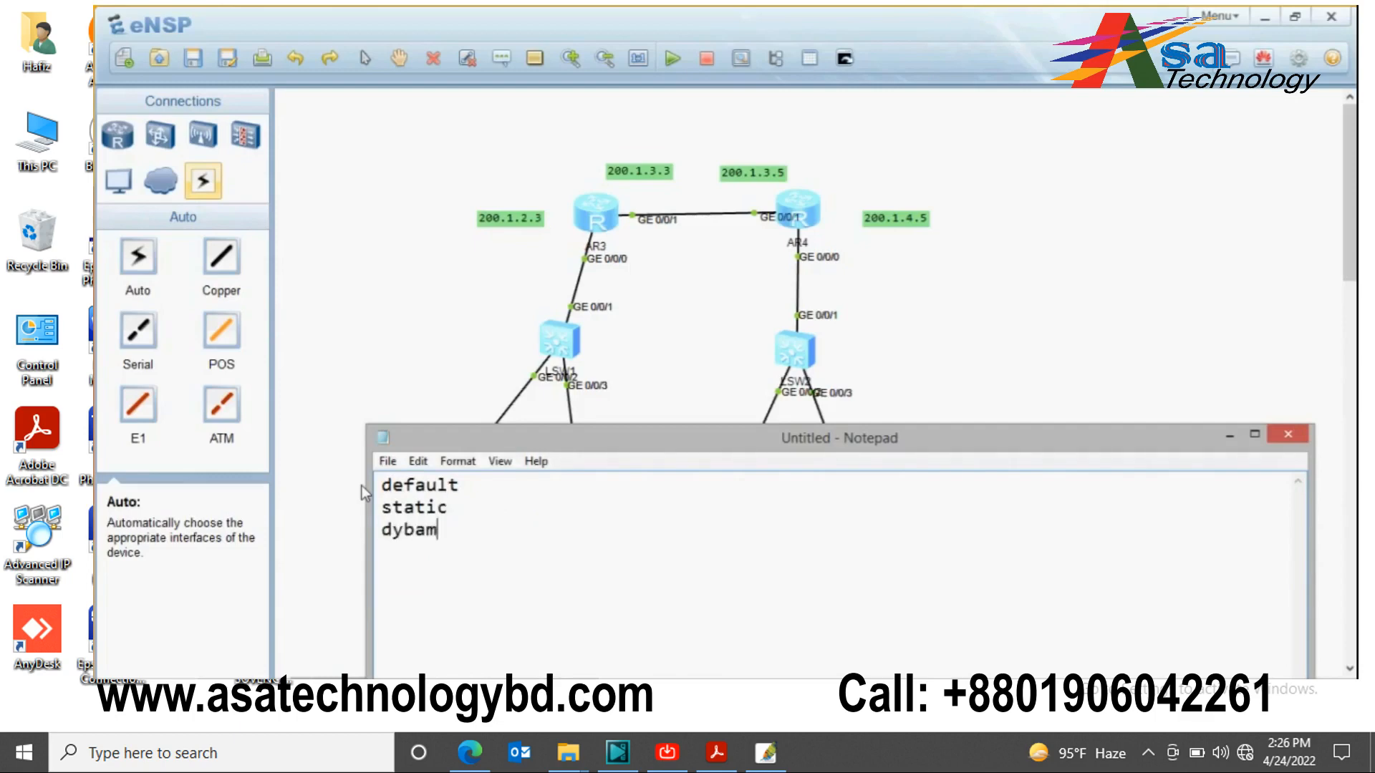
{"action": "key", "text": "BackSpace"}
{"action": "key", "text": "BackSpace"}
{"action": "key", "text": "BackSpace"}
{"action": "type", "text": "namic"}
{"action": "key", "text": "Return"}
{"action": "left_click_drag", "start_coordinate": [488, 529], "coordinate": [393, 485]}
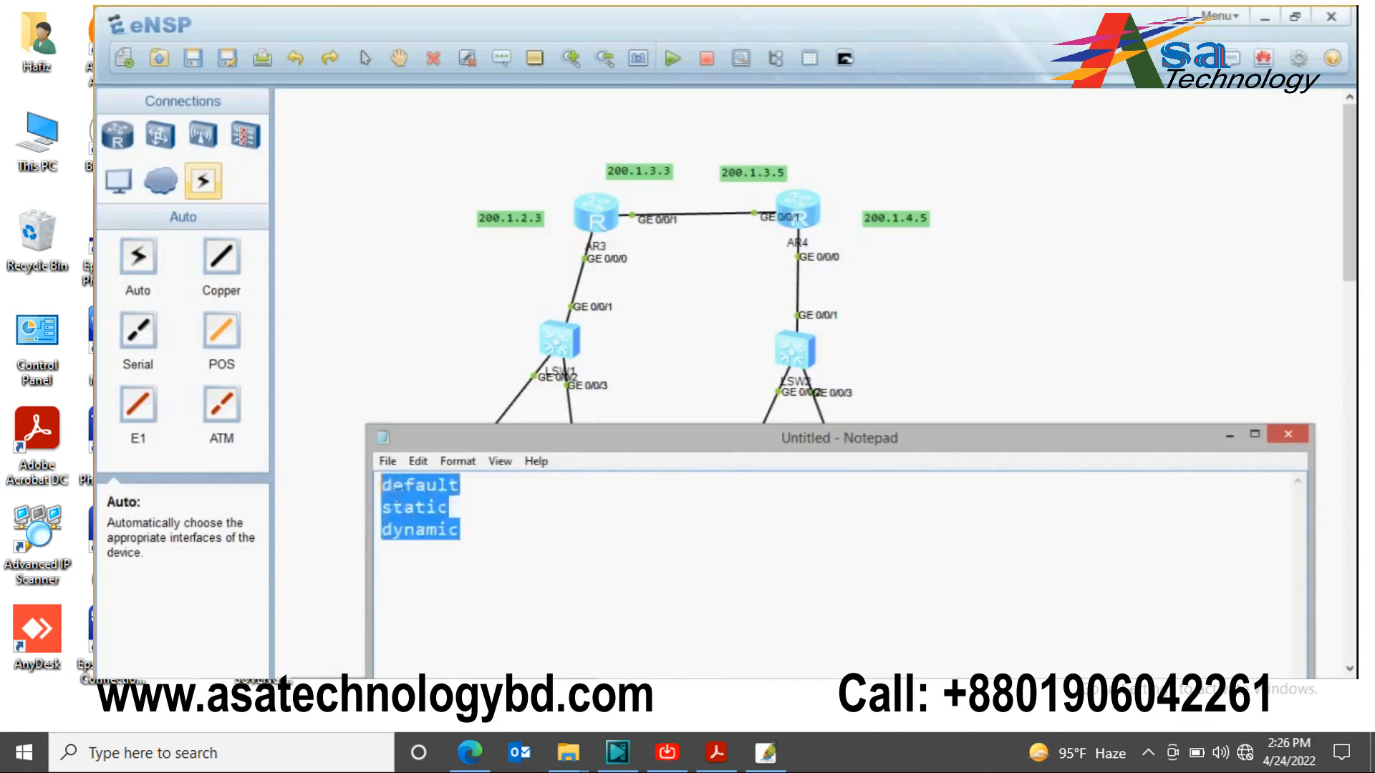
{"action": "left_click", "coordinate": [476, 510]}
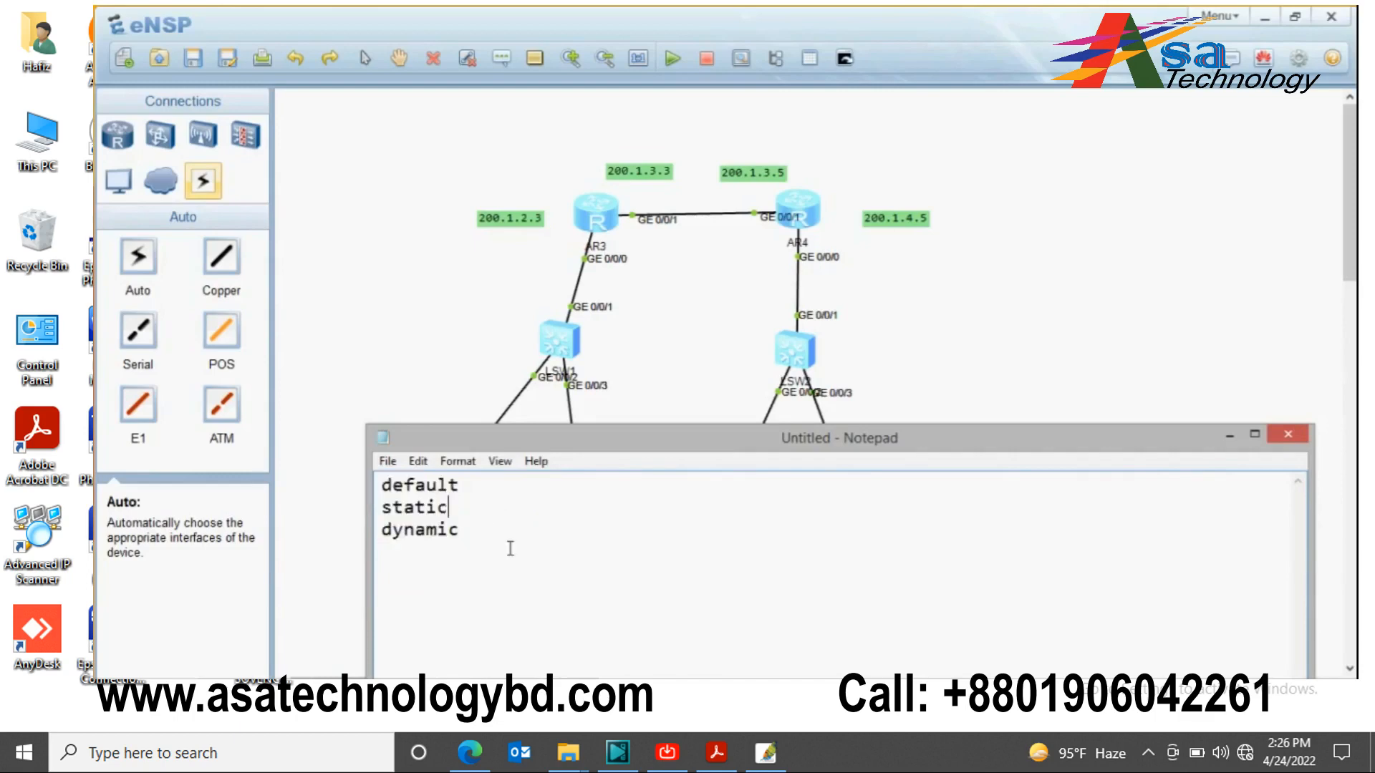
{"action": "double_click", "coordinate": [462, 514]}
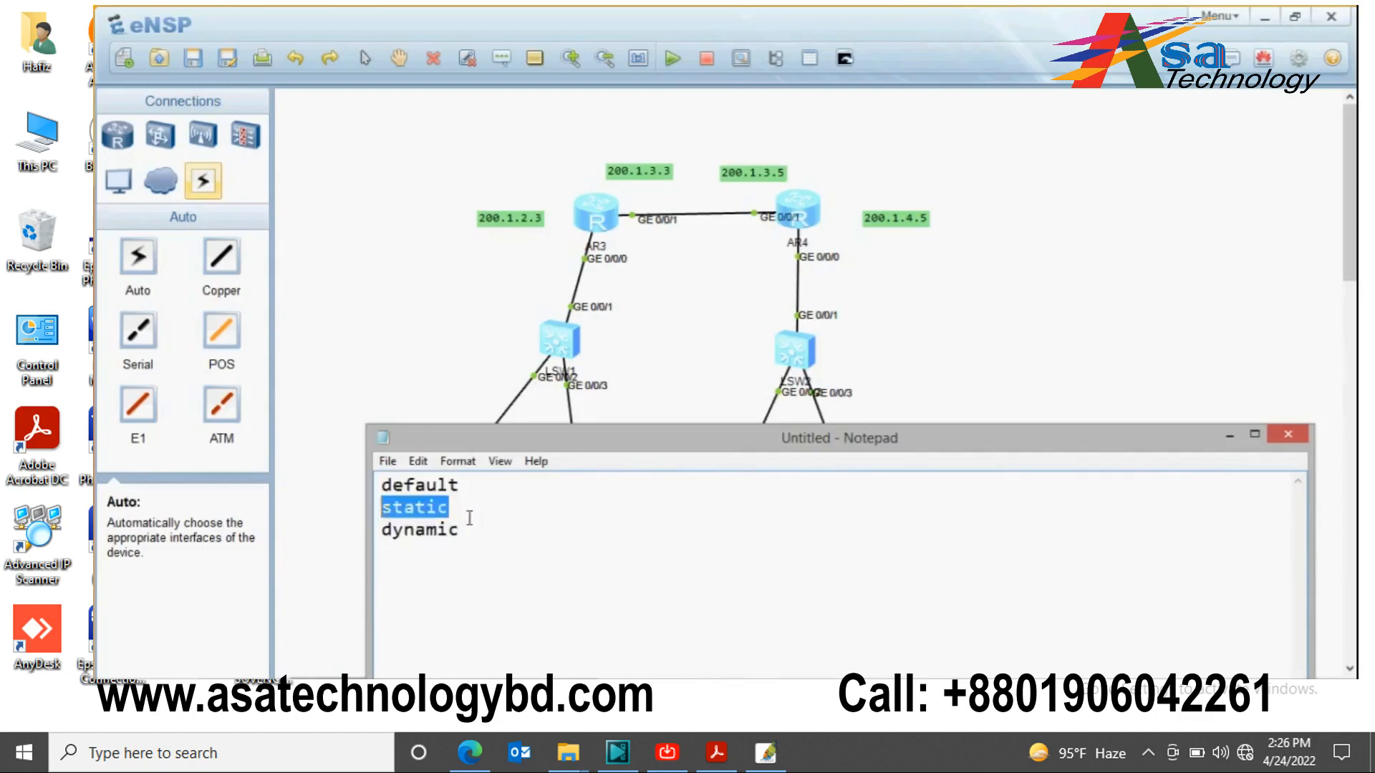
{"action": "left_click", "coordinate": [469, 517]}
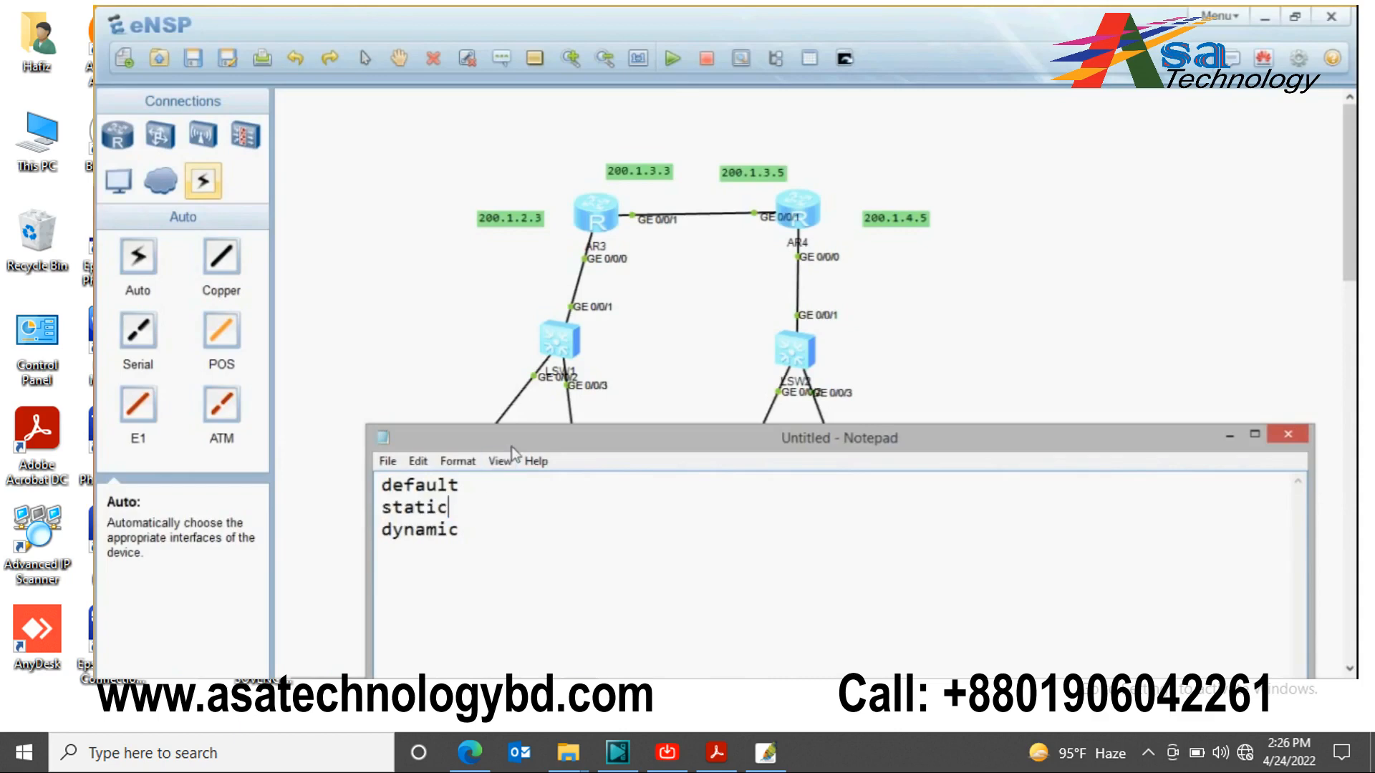
{"action": "left_click_drag", "start_coordinate": [512, 445], "coordinate": [599, 511]}
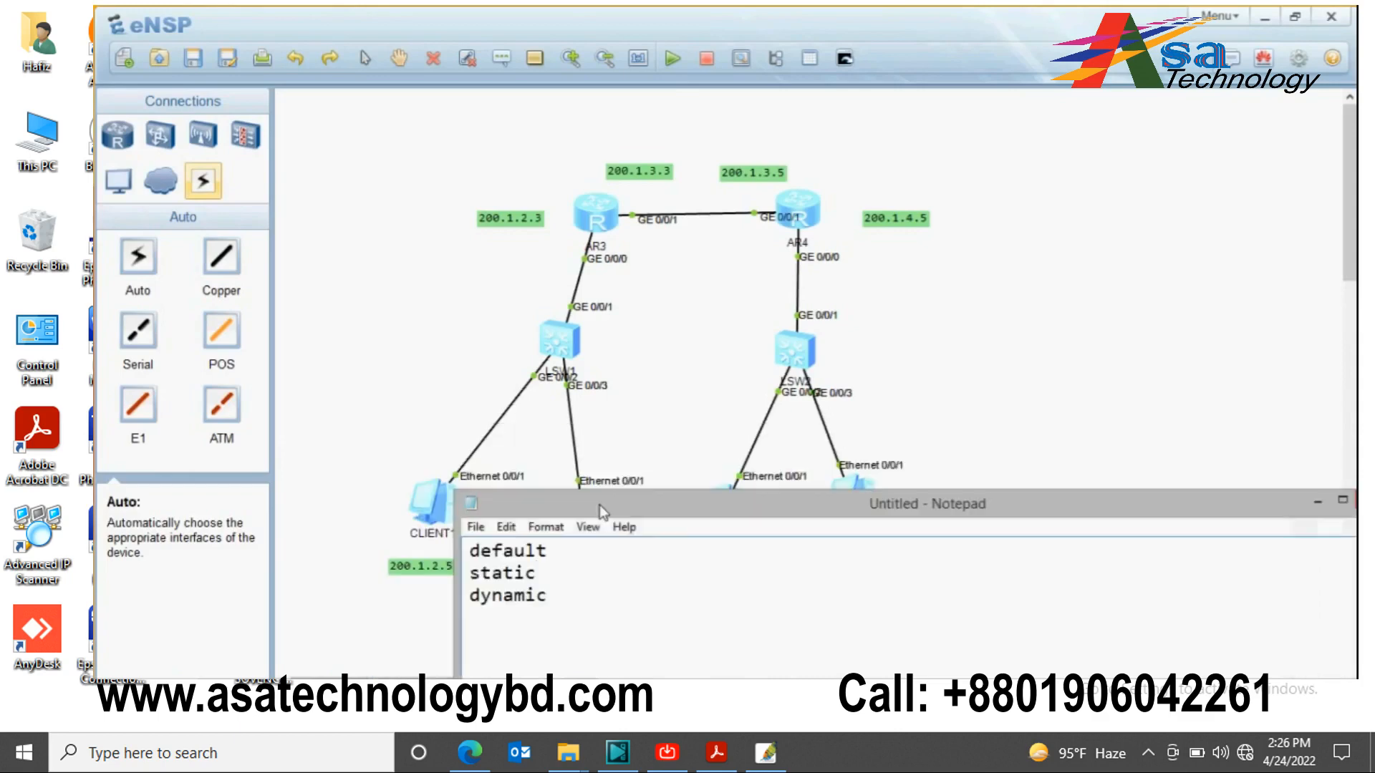
{"action": "double_click", "coordinate": [556, 577]}
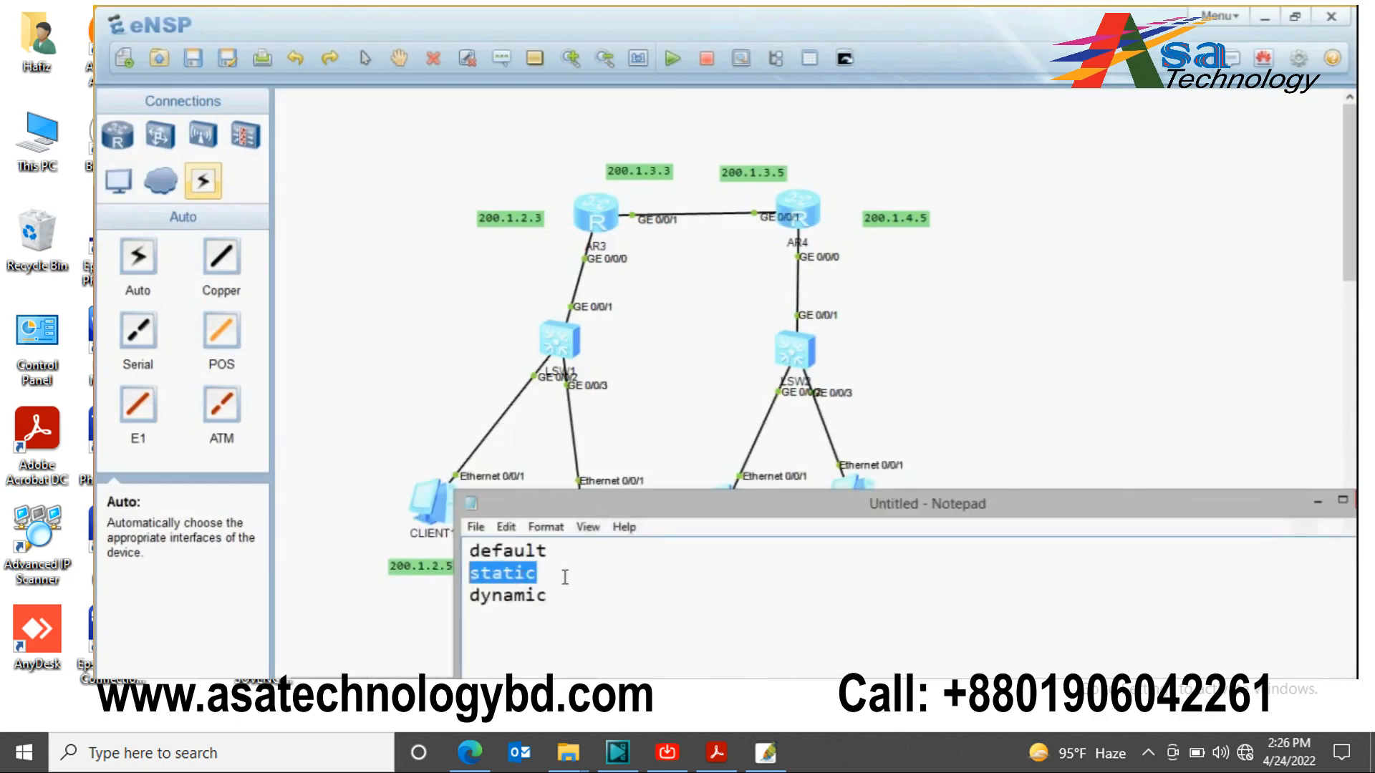
{"action": "left_click_drag", "start_coordinate": [597, 511], "coordinate": [596, 462]}
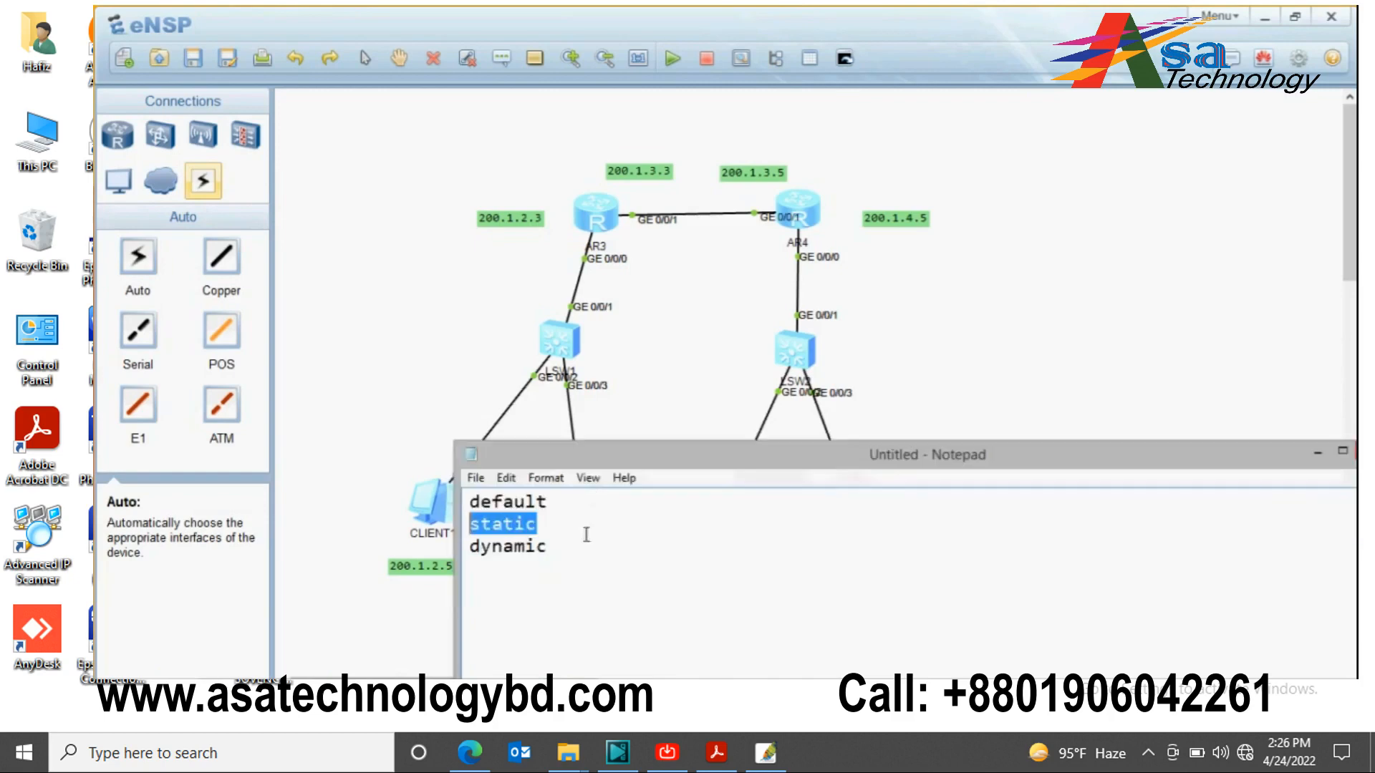
Step: Append "(rip)" to the dynamic line, add "ospf" after a blank line, and put the notes out of view
{"action": "left_click", "coordinate": [556, 553]}
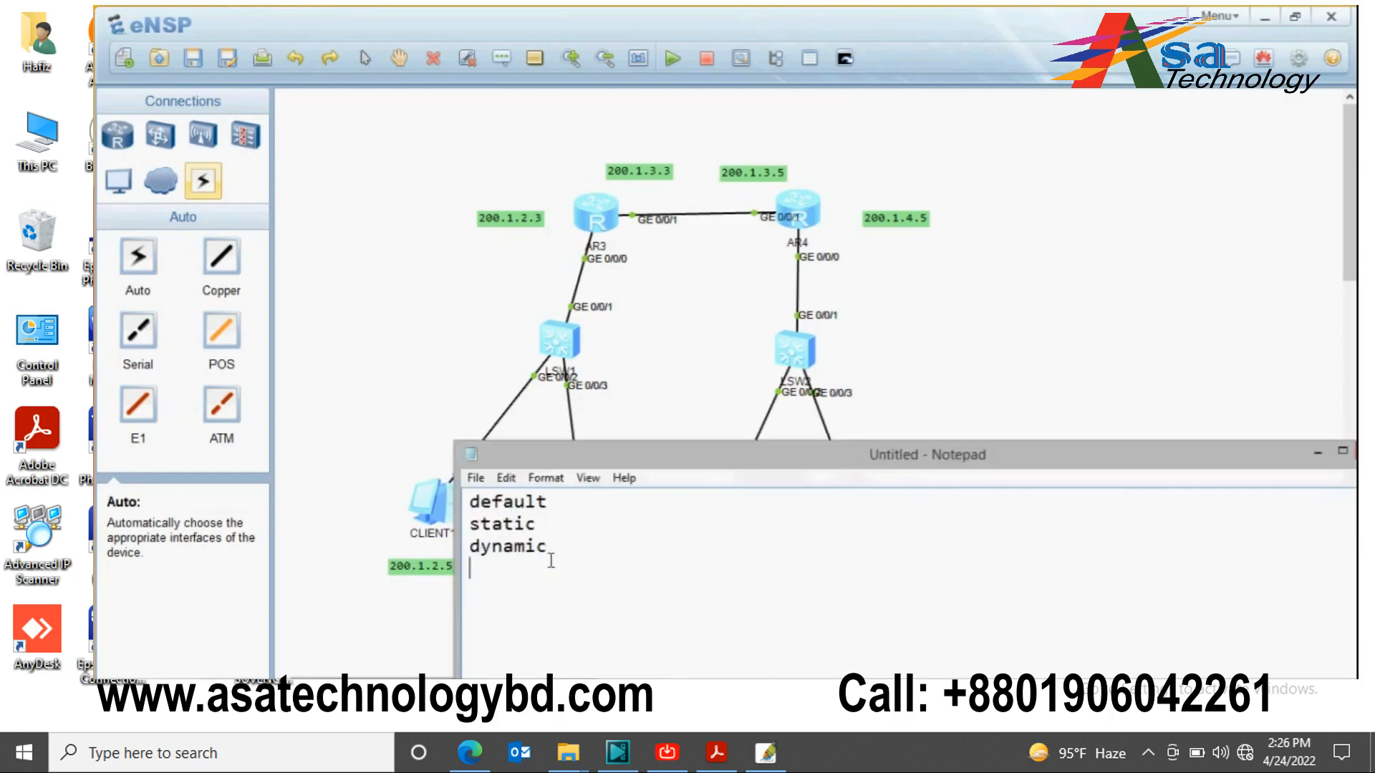
{"action": "type", "text": "(rip)"}
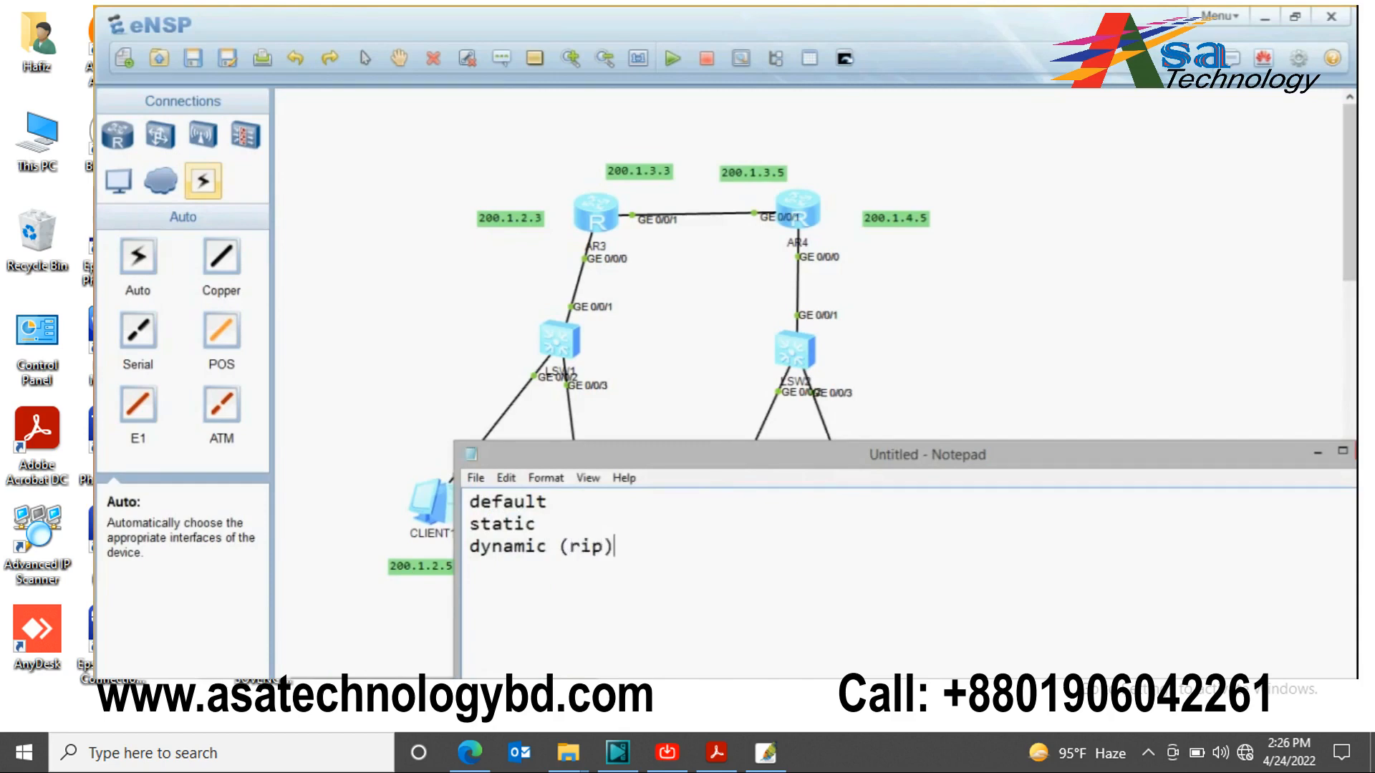
{"action": "key", "text": "Return"}
{"action": "key", "text": "Return"}
{"action": "type", "text": "ospf"}
{"action": "left_click_drag", "start_coordinate": [1146, 459], "coordinate": [998, 517]}
{"action": "left_click", "coordinate": [1168, 514]}
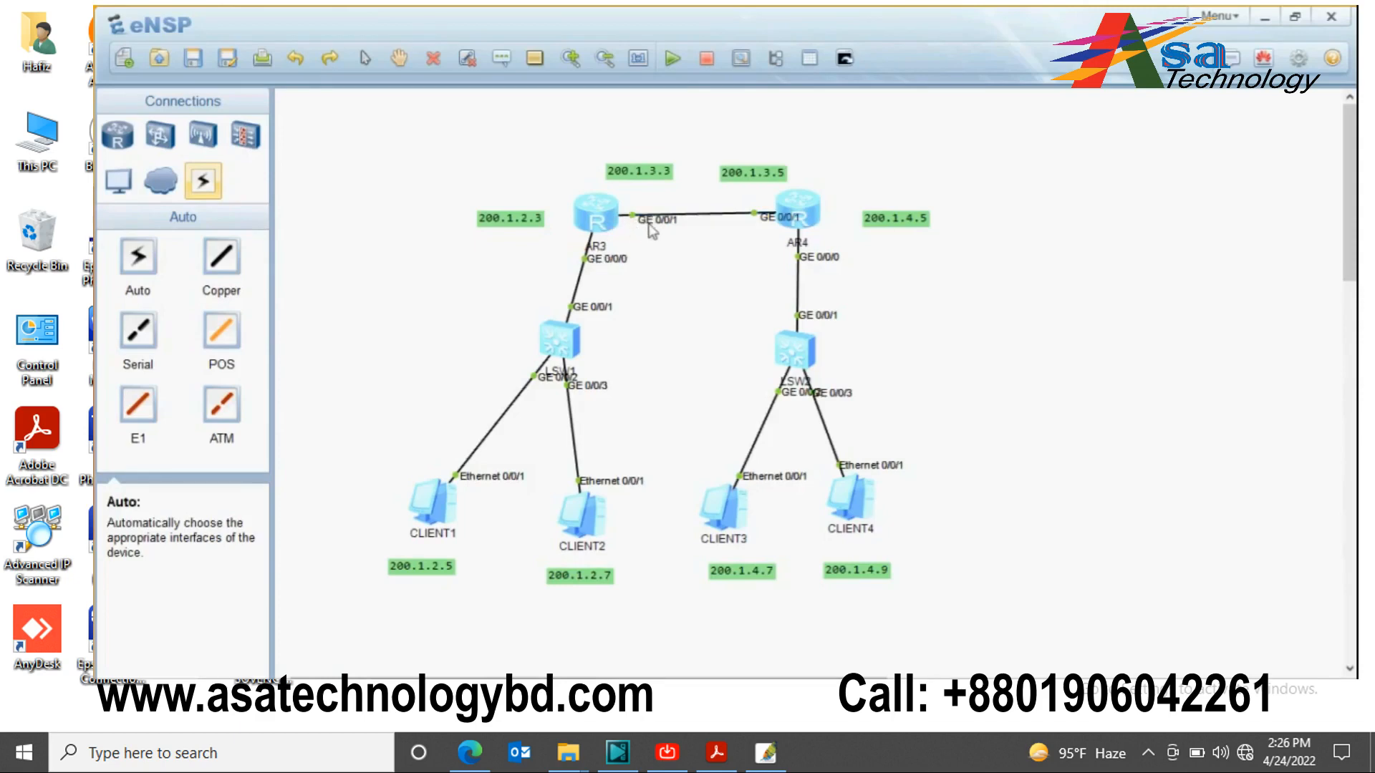
Step: Open router AR3's console and enter system view with system-view
{"action": "double_click", "coordinate": [615, 225]}
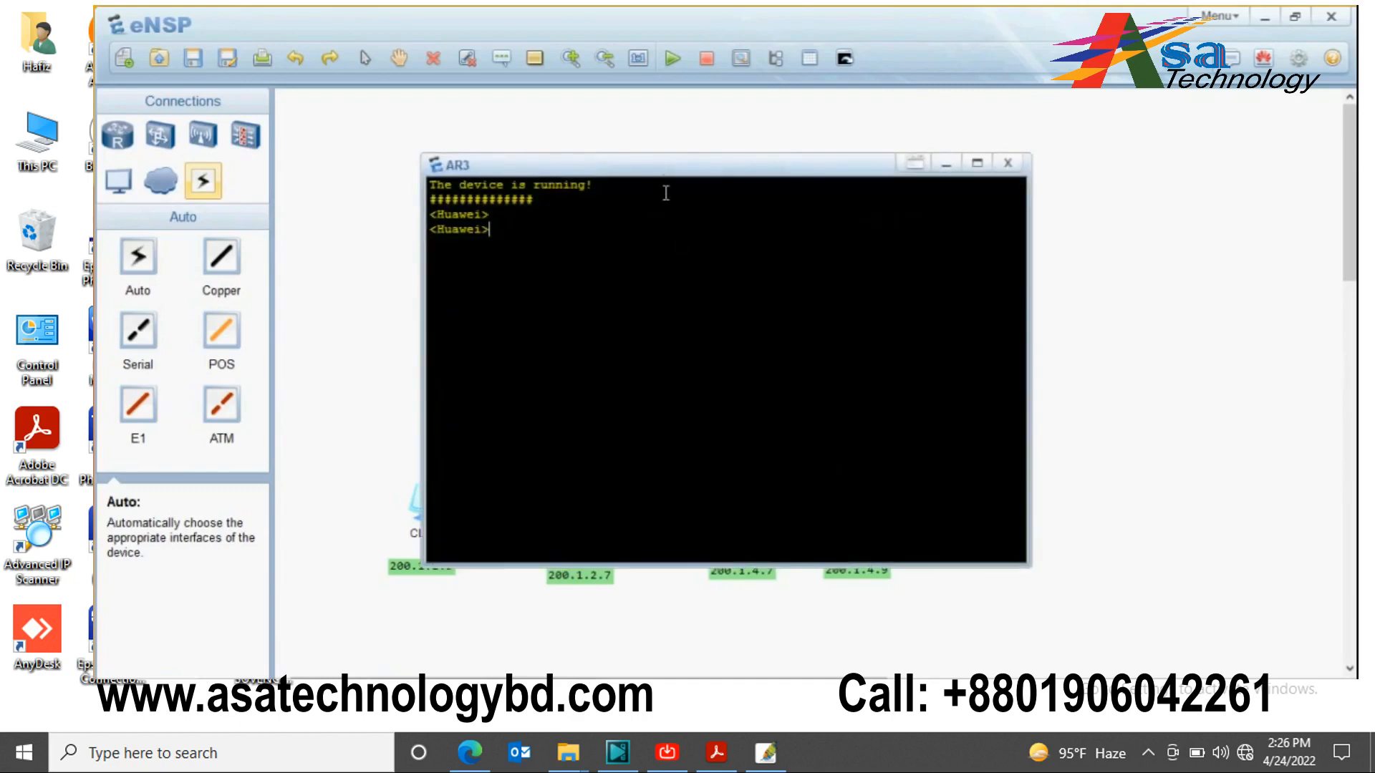
{"action": "type", "text": "syste"}
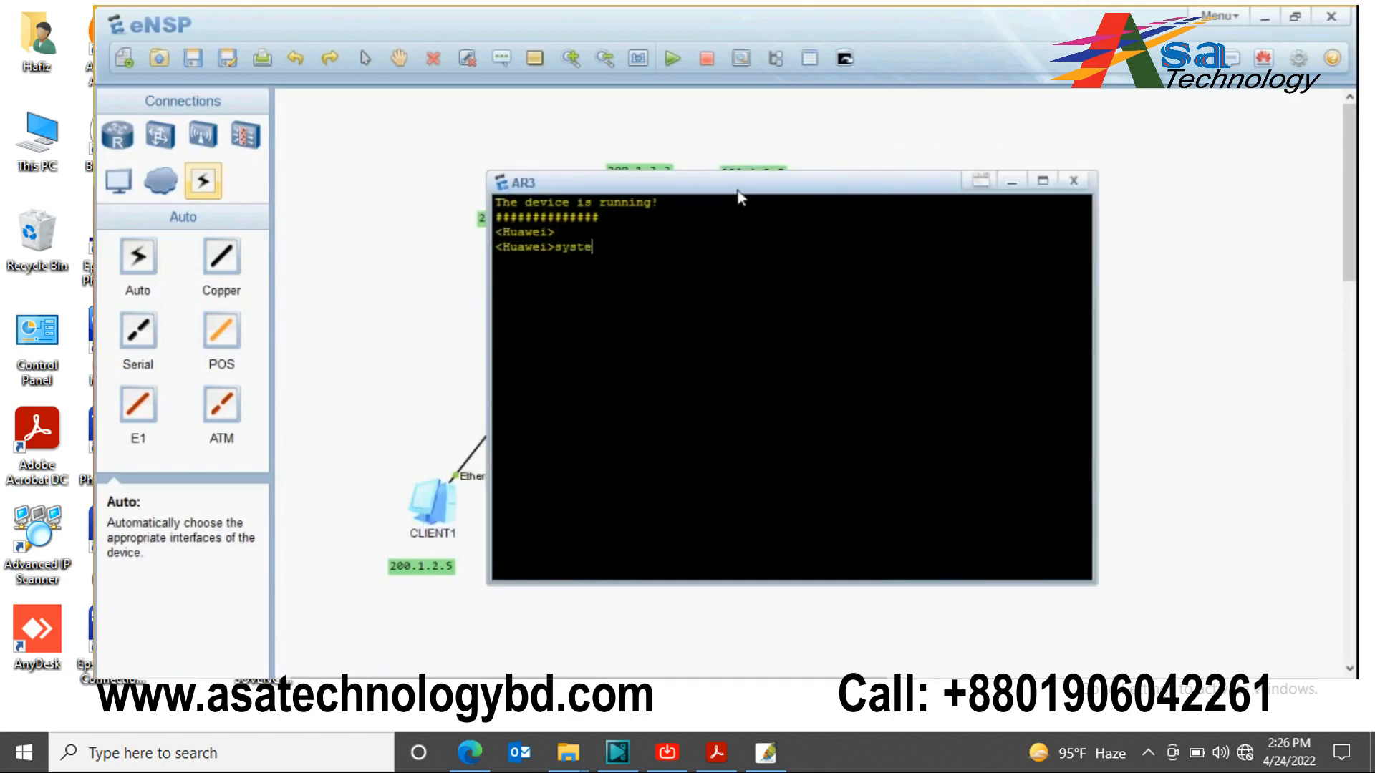
{"action": "type", "text": "m-view"}
{"action": "key", "text": "Return"}
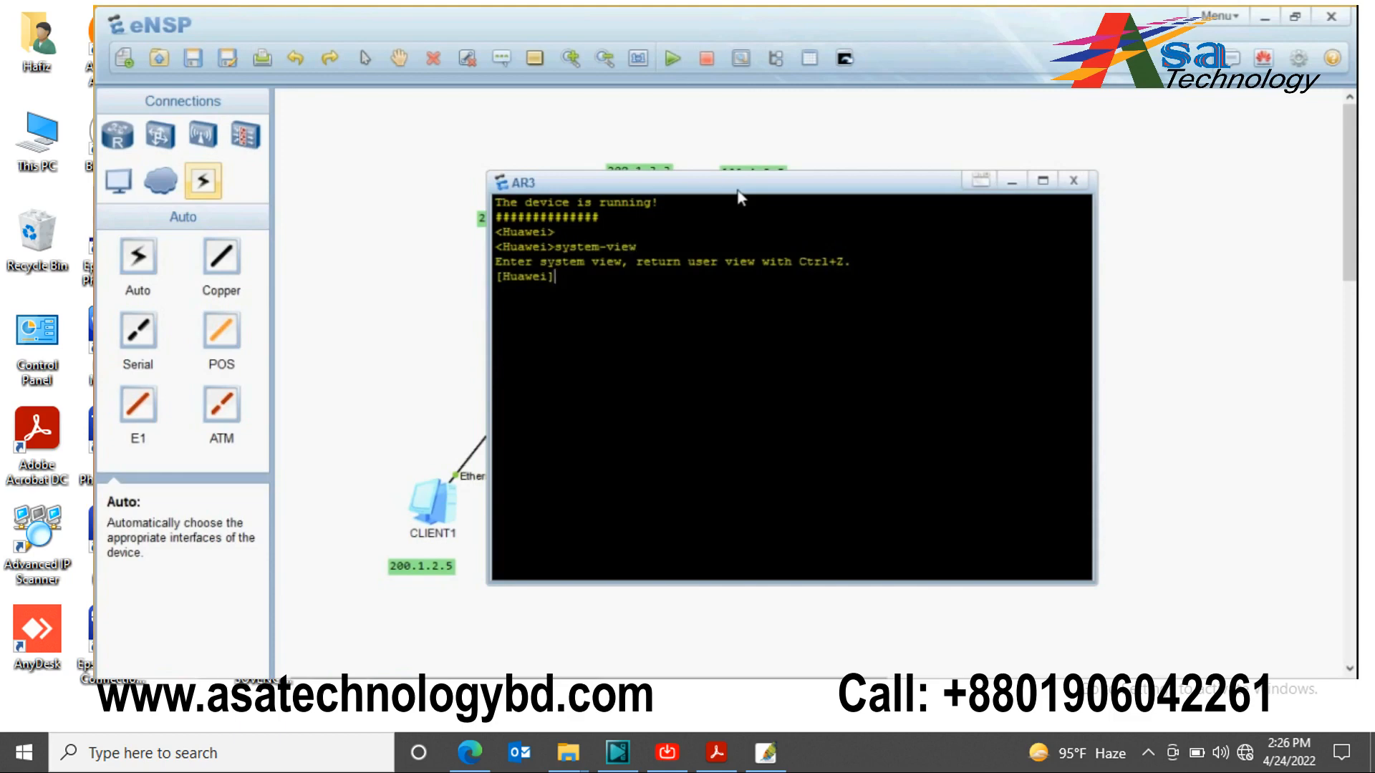
Step: Show AR3's interface summary with display interface brief and place the console clear of the AR3 side of the topology
{"action": "type", "text": "display interface br"}
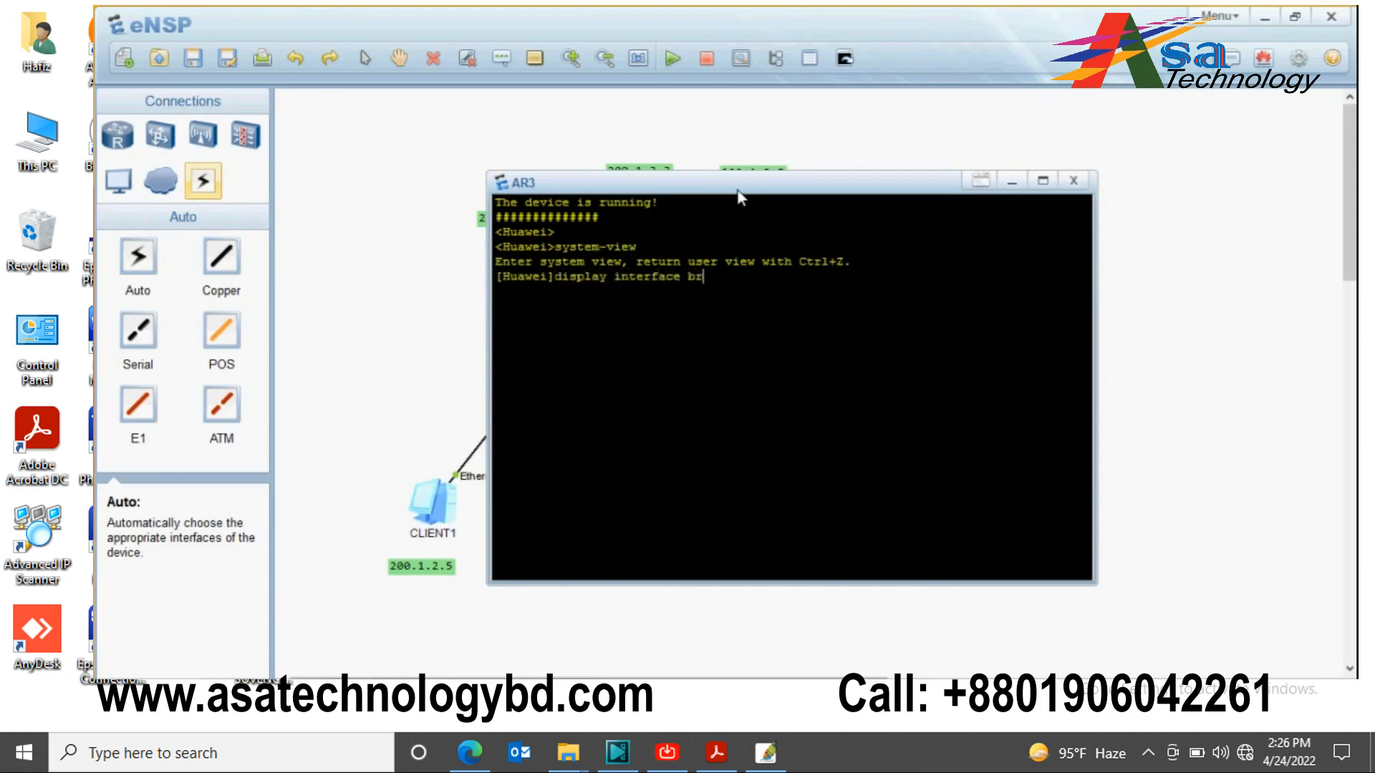
{"action": "type", "text": "ief"}
{"action": "key", "text": "Return"}
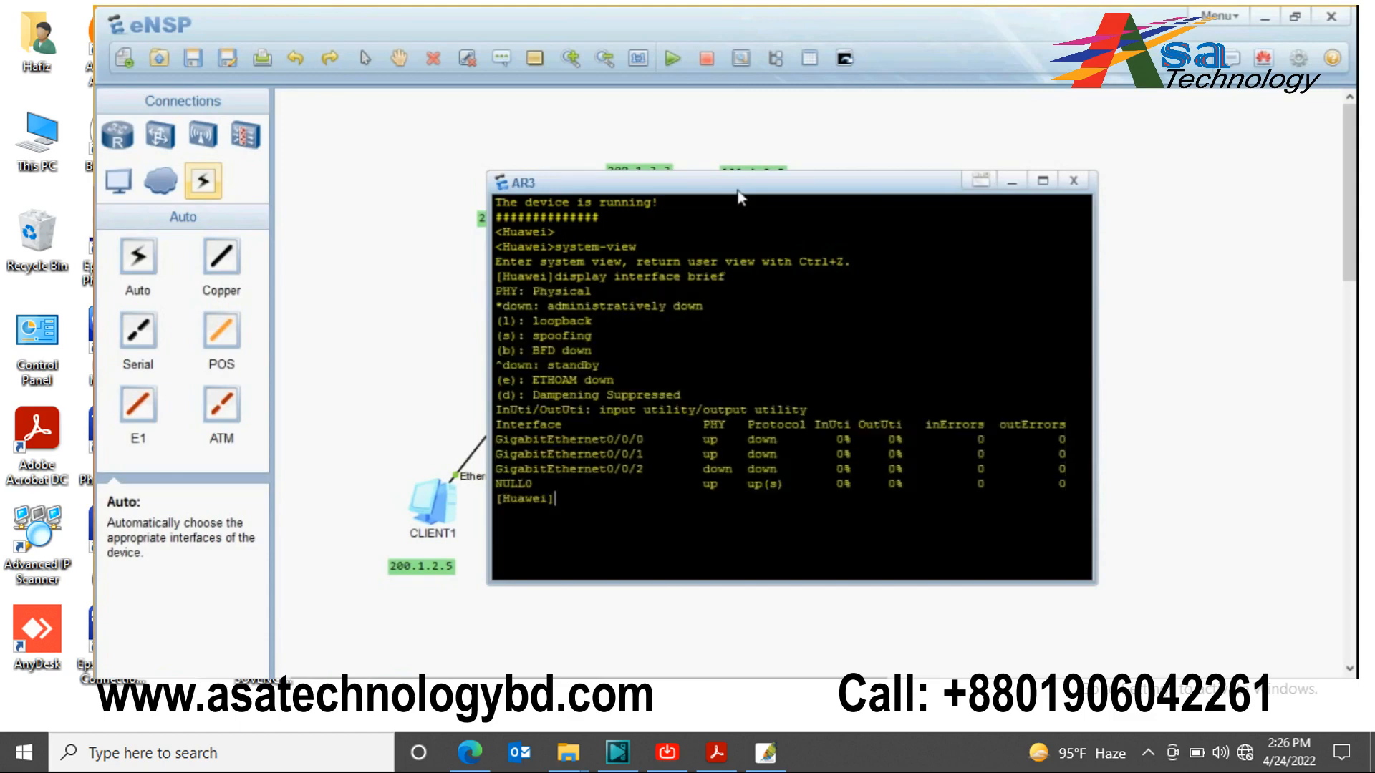
{"action": "left_click_drag", "start_coordinate": [697, 199], "coordinate": [835, 212]}
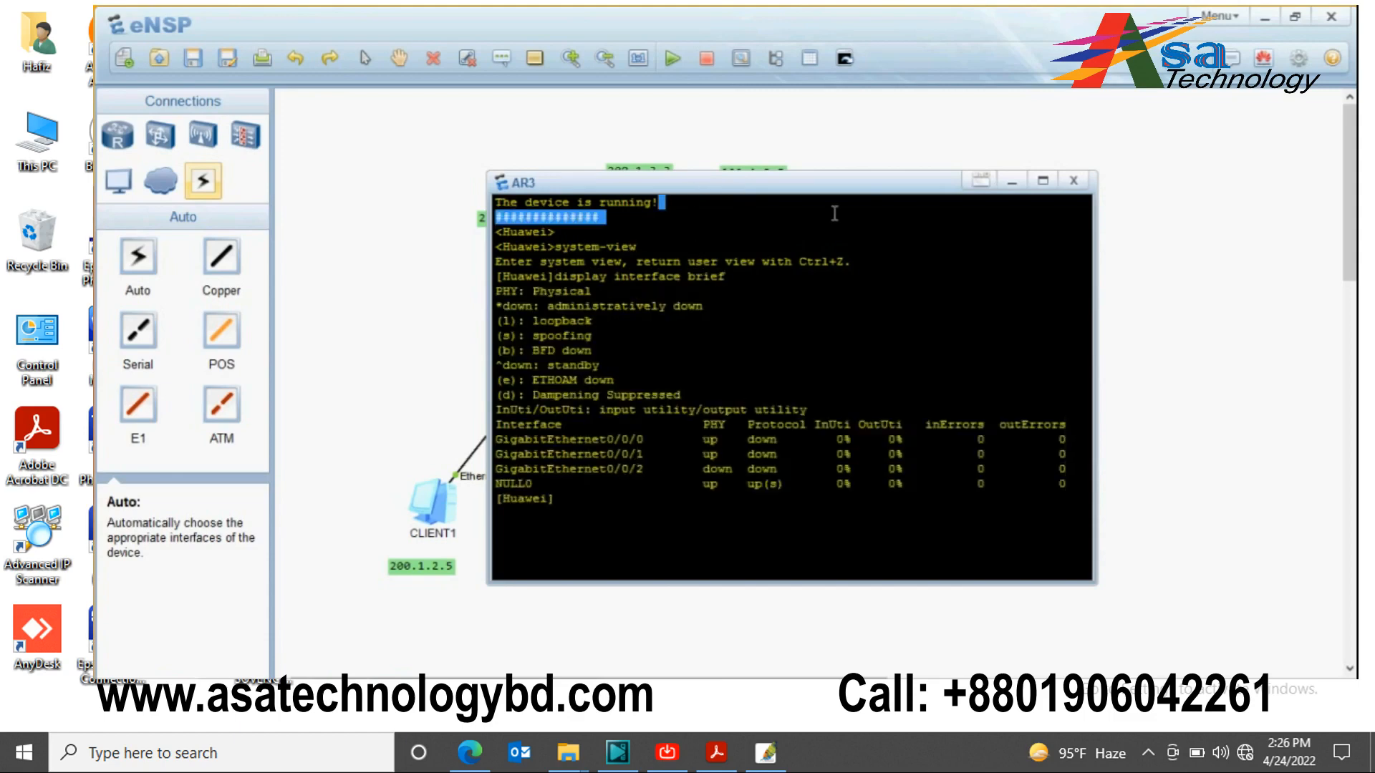
{"action": "left_click_drag", "start_coordinate": [729, 188], "coordinate": [979, 232]}
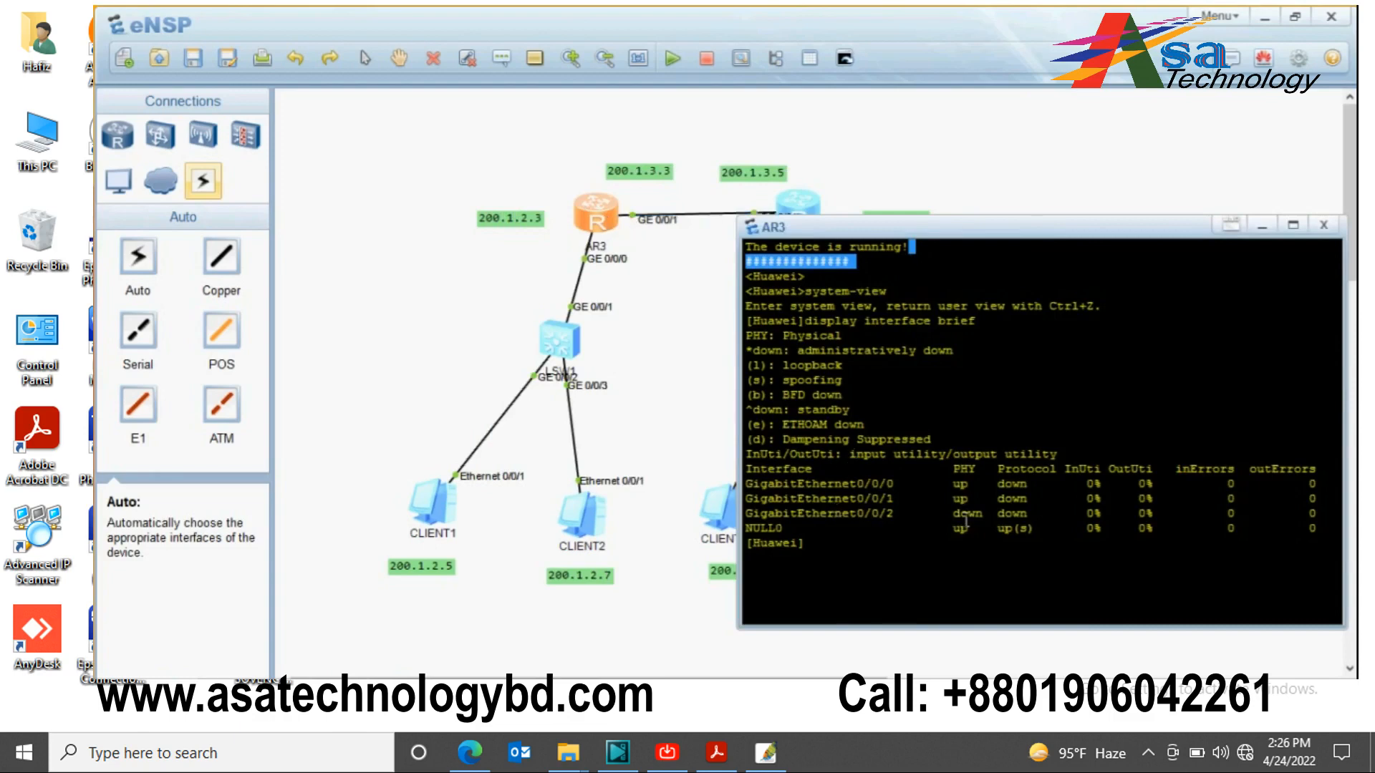
Step: Assign IP address 200.1.3.3 with mask 255.255.255.0 to interface GigabitEthernet 0/0/1 on AR3
{"action": "left_click", "coordinate": [838, 541]}
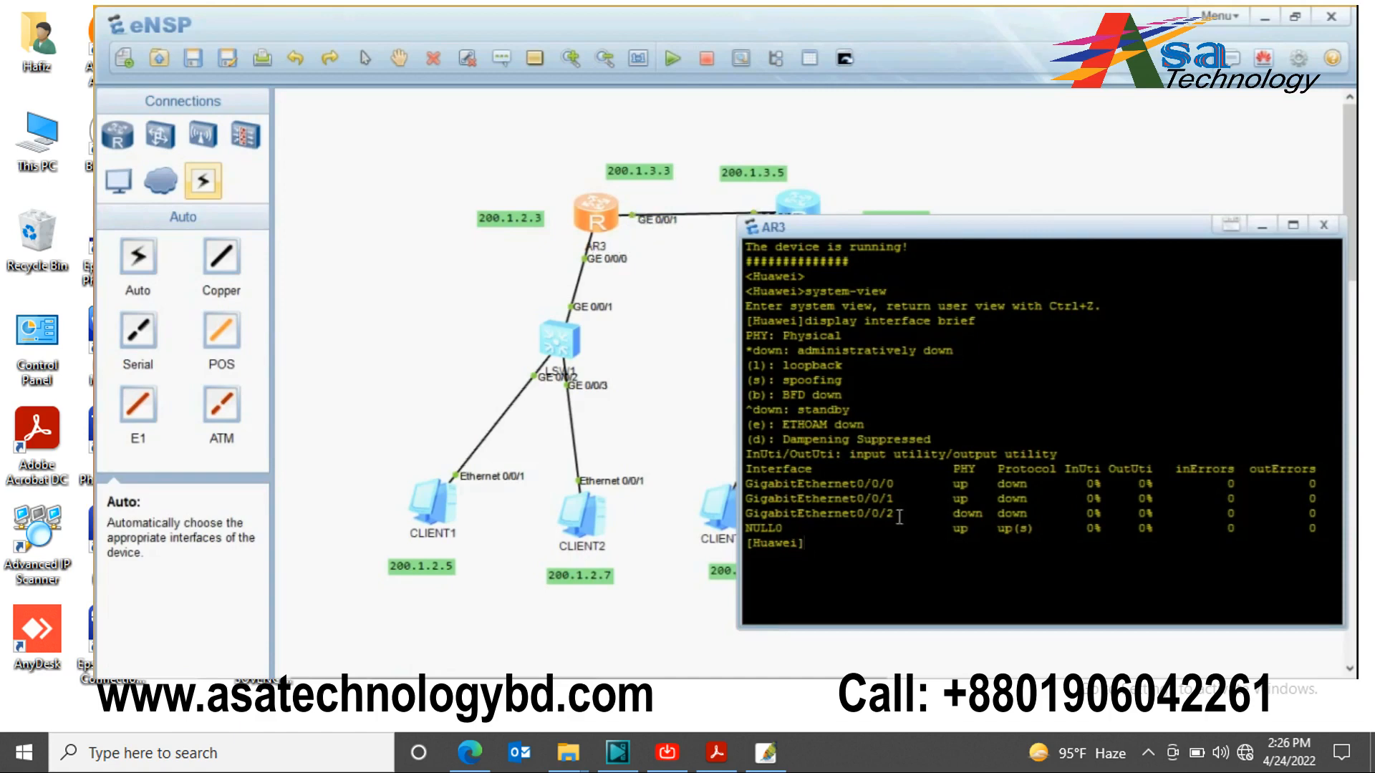
{"action": "type", "text": "int gigabitethernet 0/0/1"}
{"action": "key", "text": "Return"}
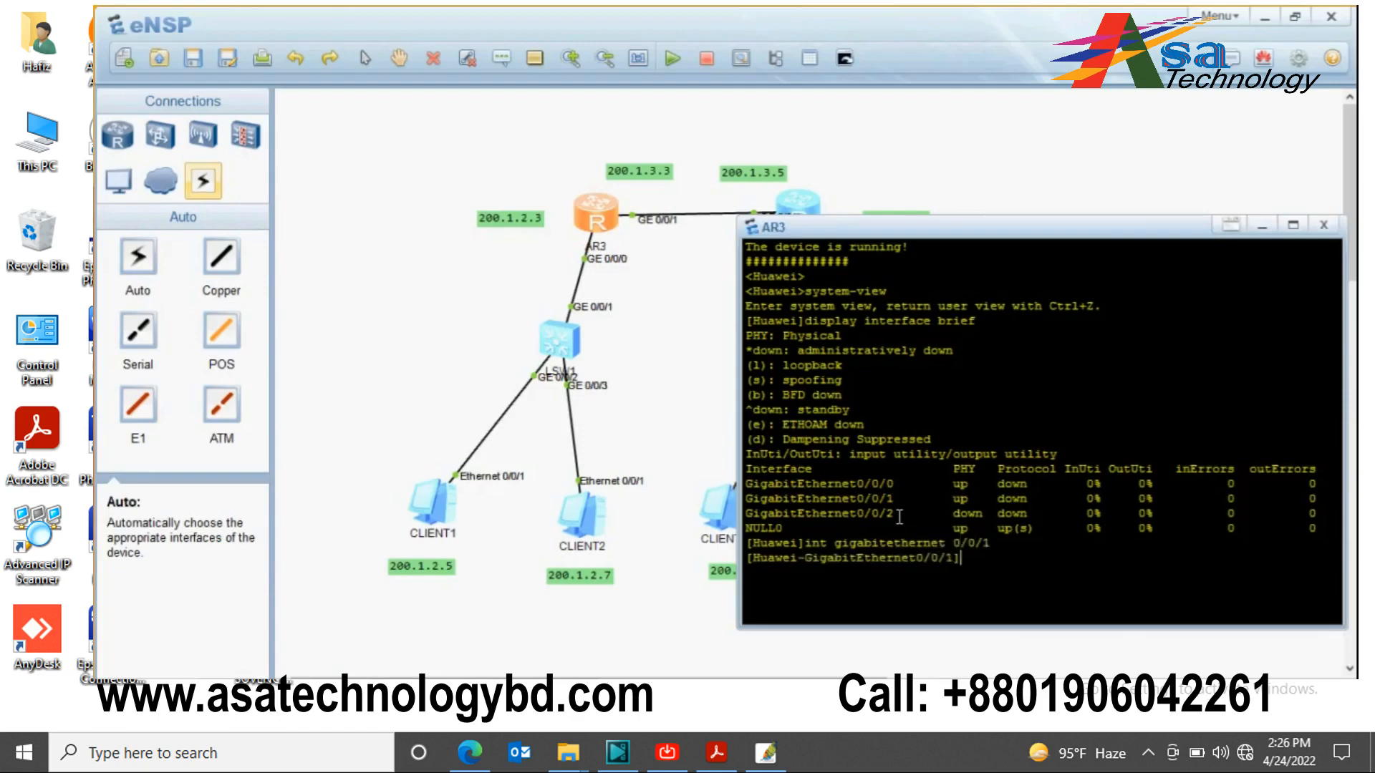
{"action": "type", "text": "ip address 200.1.3.3 "}
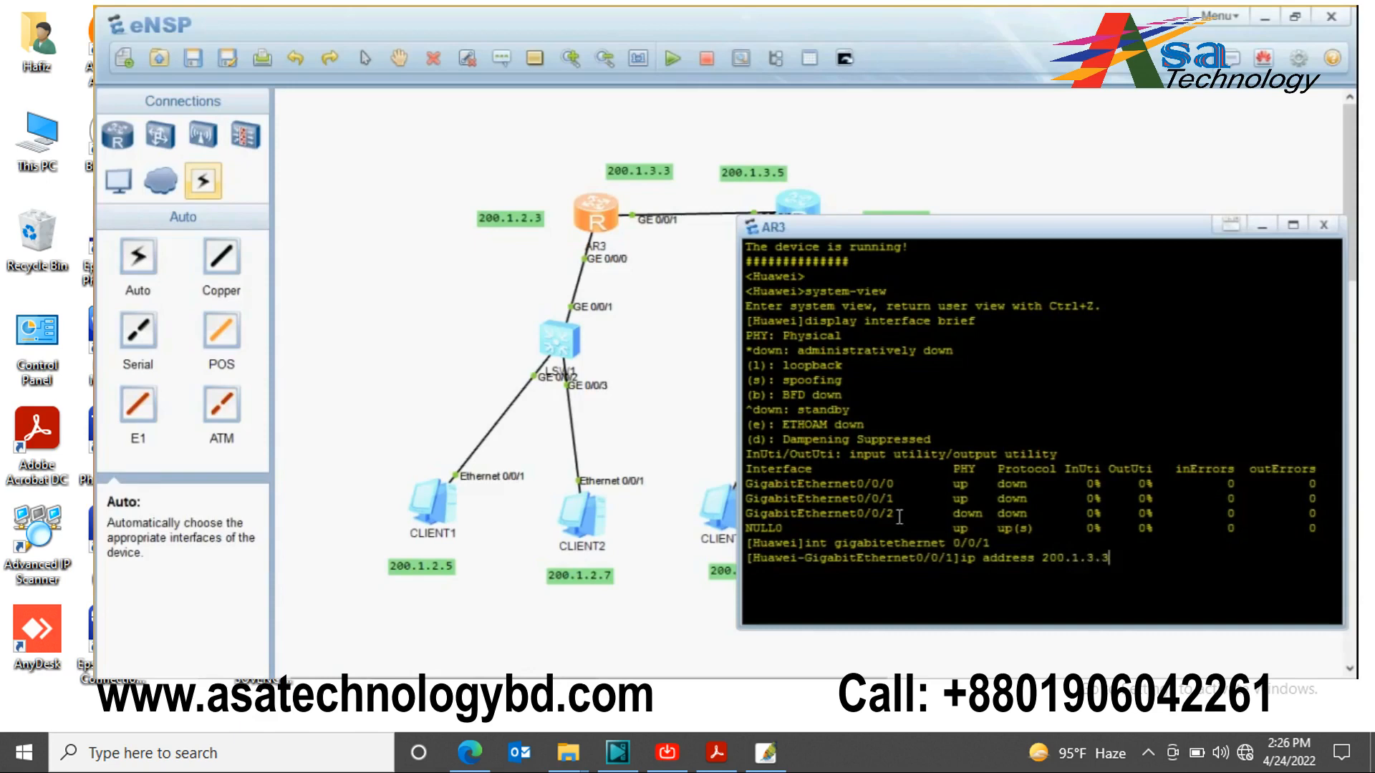
{"action": "type", "text": "255.255.255.0"}
{"action": "key", "text": "Return"}
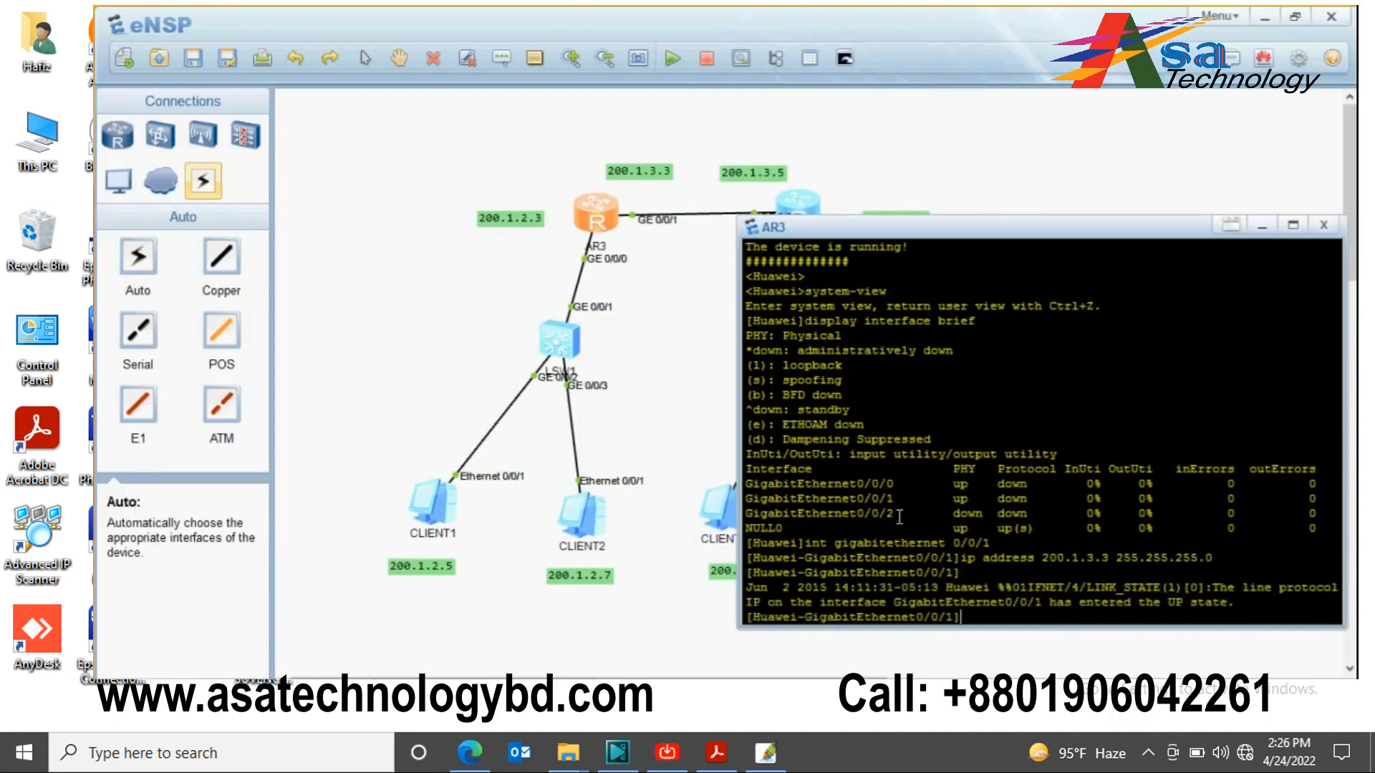
Step: Assign IP address 200.1.2.3 with mask 255.255.255.0 to interface GigabitEthernet 0/0/0 on AR3
{"action": "left_click_drag", "start_coordinate": [957, 231], "coordinate": [943, 186]}
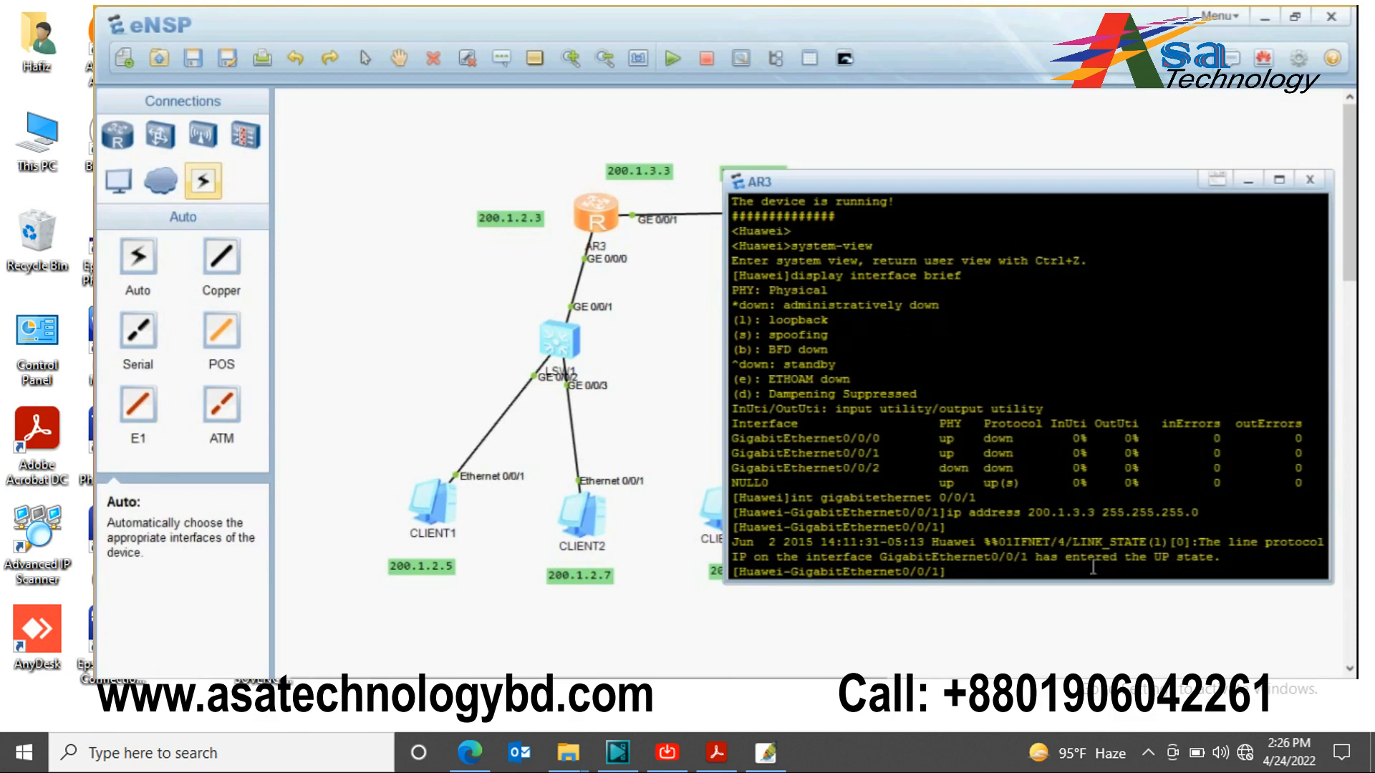
{"action": "key", "text": "Up"}
{"action": "key", "text": "Up"}
{"action": "key", "text": "BackSpace"}
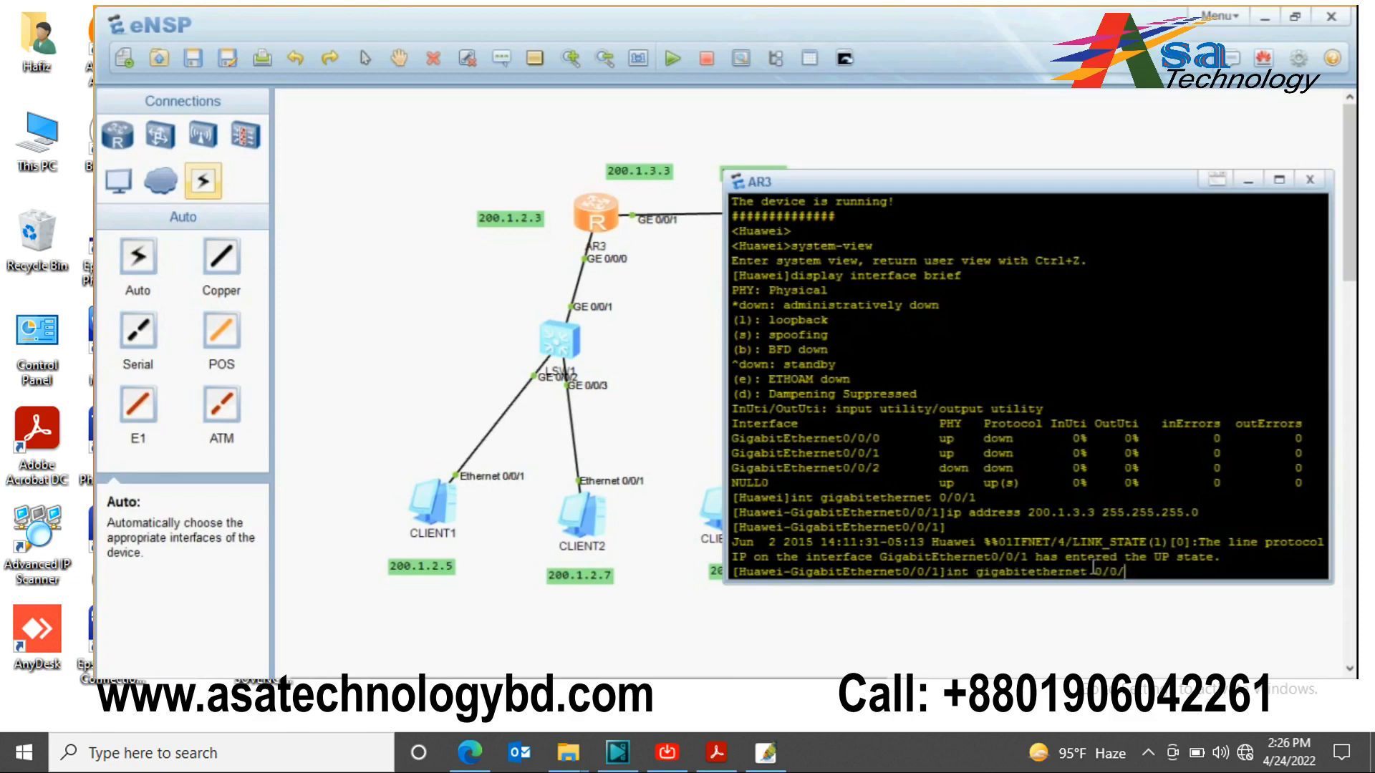
{"action": "type", "text": "0"}
{"action": "key", "text": "Return"}
{"action": "type", "text": "ip a"}
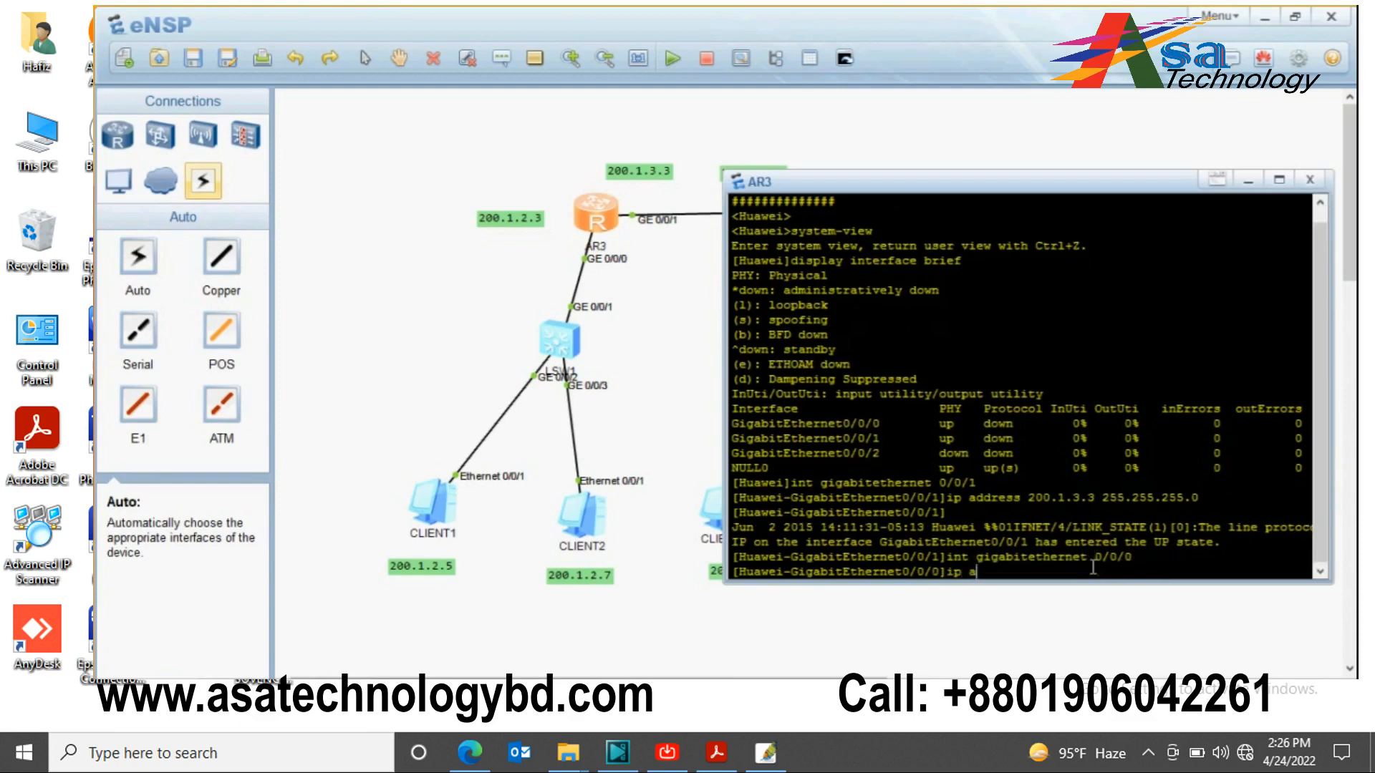
{"action": "type", "text": "ddress 200.1.2.3 255.255.255.0"}
{"action": "key", "text": "Return"}
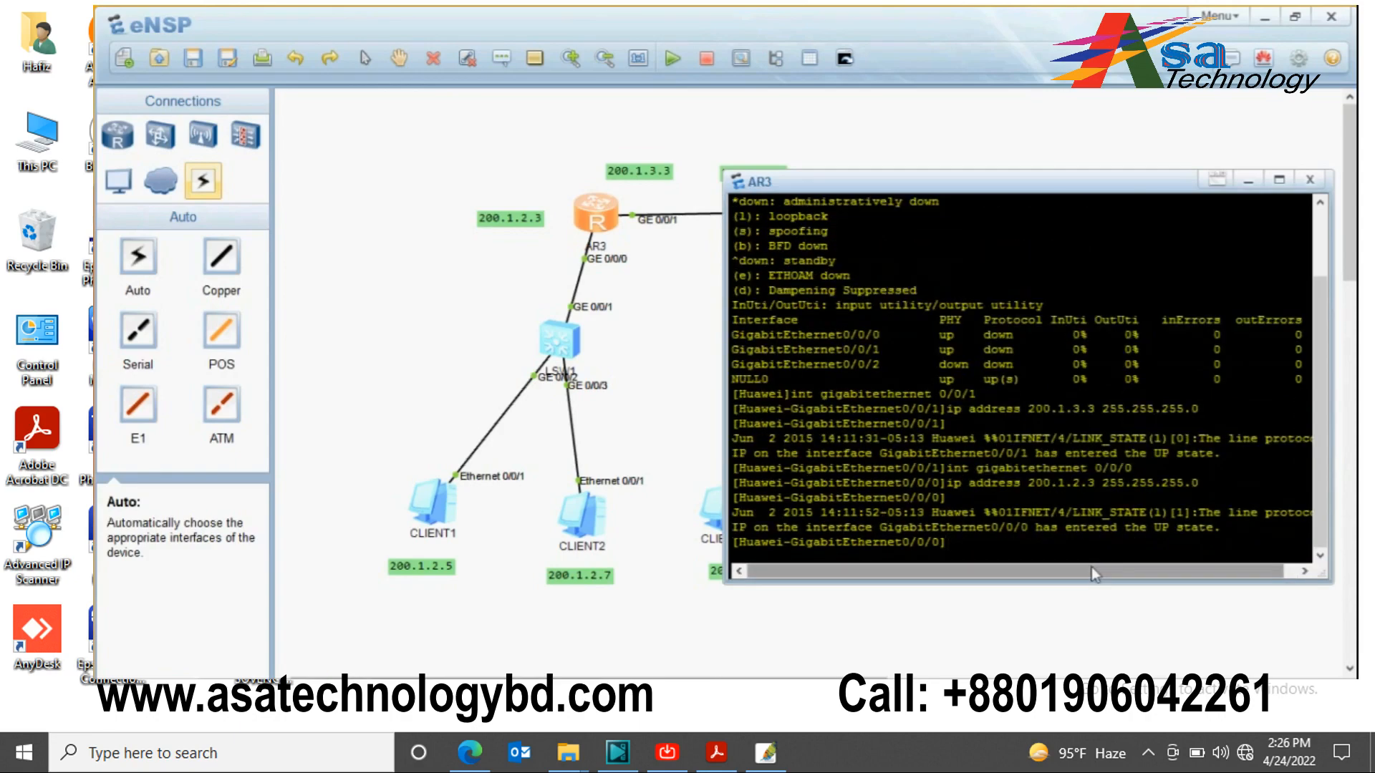
Step: Close AR3's console, open router AR4's console, and enter system view with system-view
{"action": "left_click", "coordinate": [1310, 180]}
{"action": "double_click", "coordinate": [820, 200]}
{"action": "key", "text": "Return"}
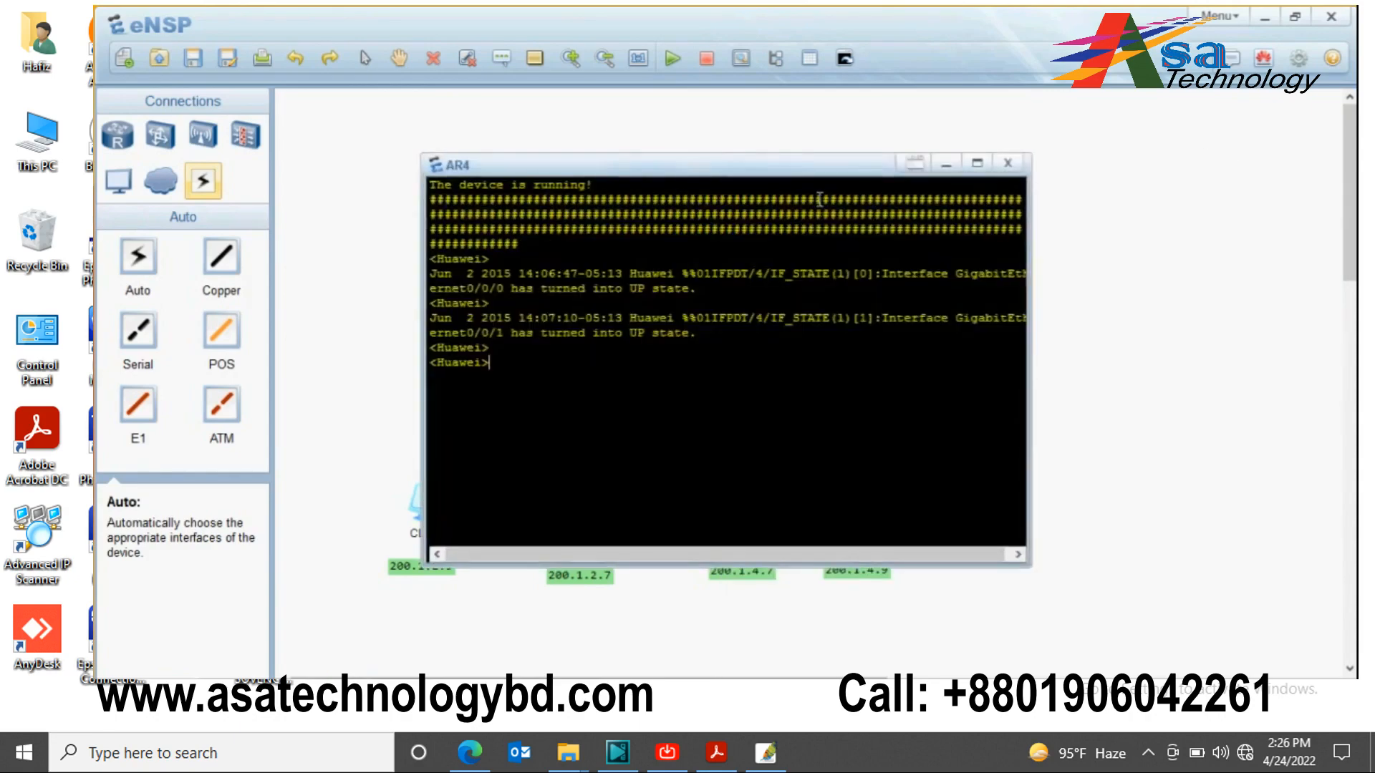
{"action": "type", "text": "suyst"}
{"action": "type", "text": "yste"}
{"action": "type", "text": "m-view"}
{"action": "key", "text": "Return"}
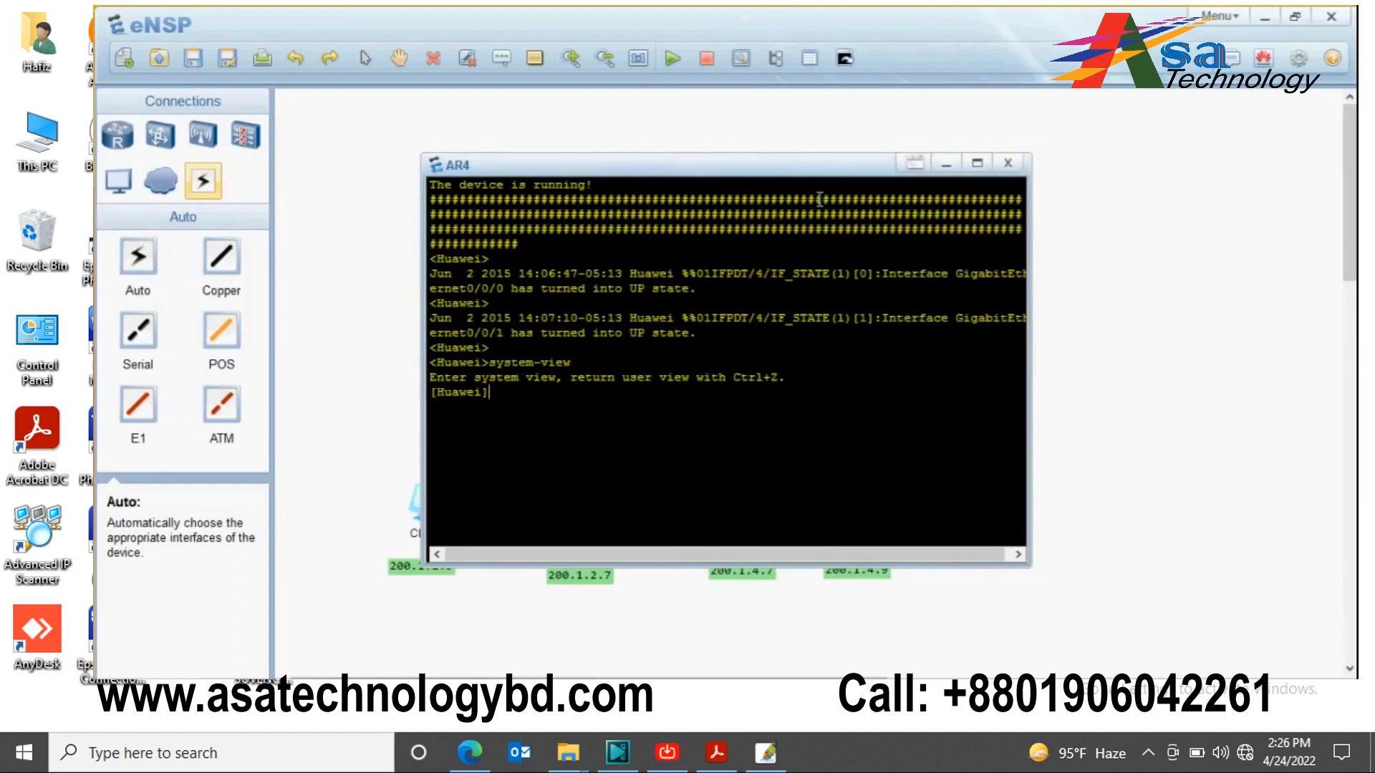
Step: Assign IP address 200.1.4.5 with mask 255.255.255.0 to interface GigabitEthernet 0/0/0 on AR4
{"action": "type", "text": "int gigabiteh"}
{"action": "type", "text": "hernet"}
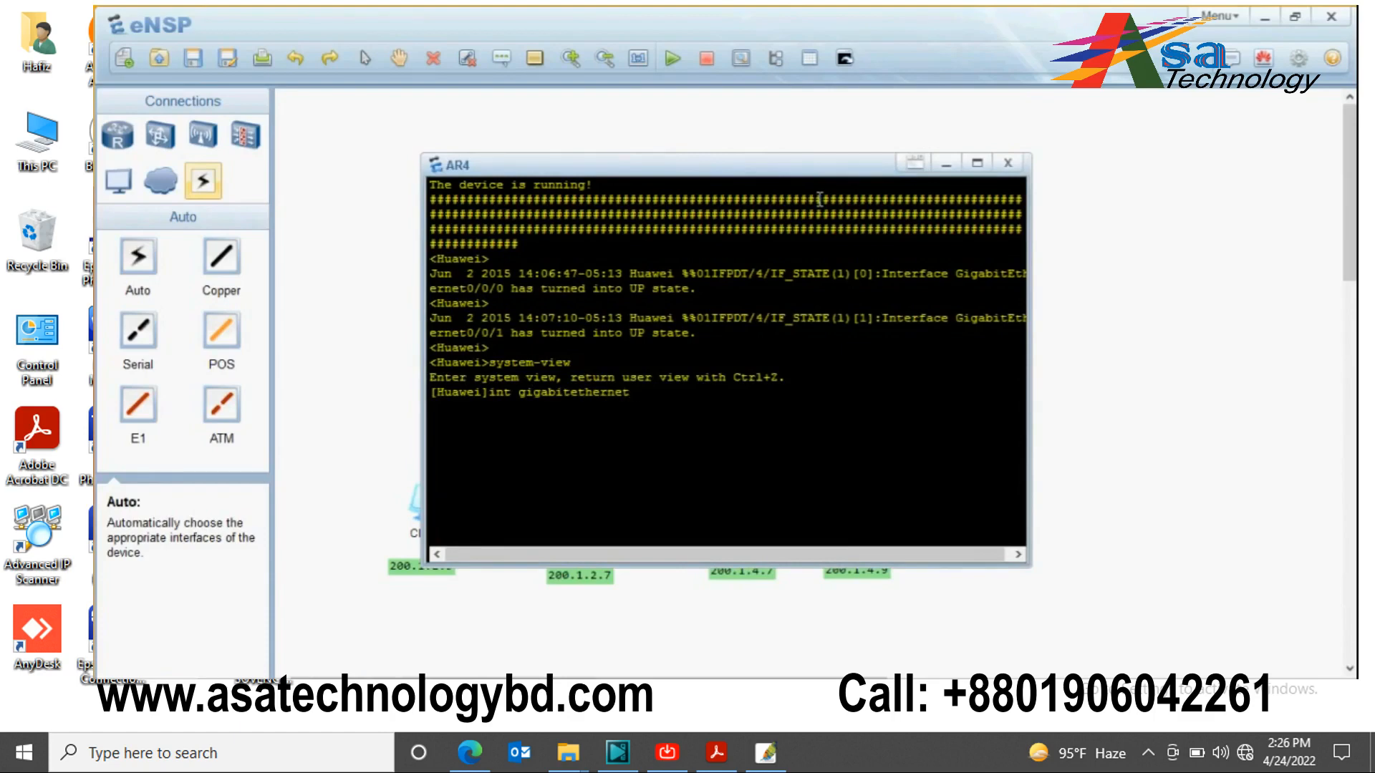
{"action": "type", "text": " 0/0/0"}
{"action": "key", "text": "Return"}
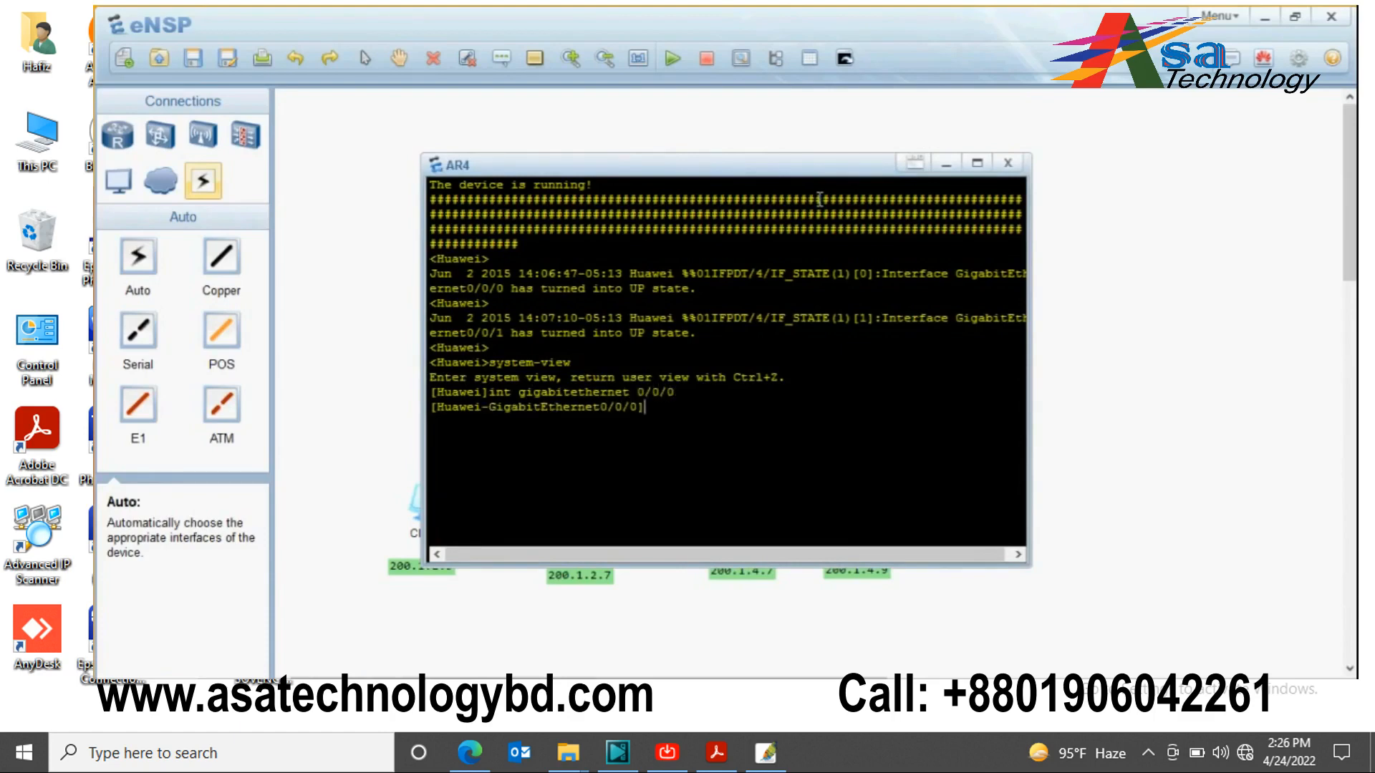
{"action": "type", "text": "ip address"}
{"action": "left_click_drag", "start_coordinate": [795, 170], "coordinate": [798, 320]}
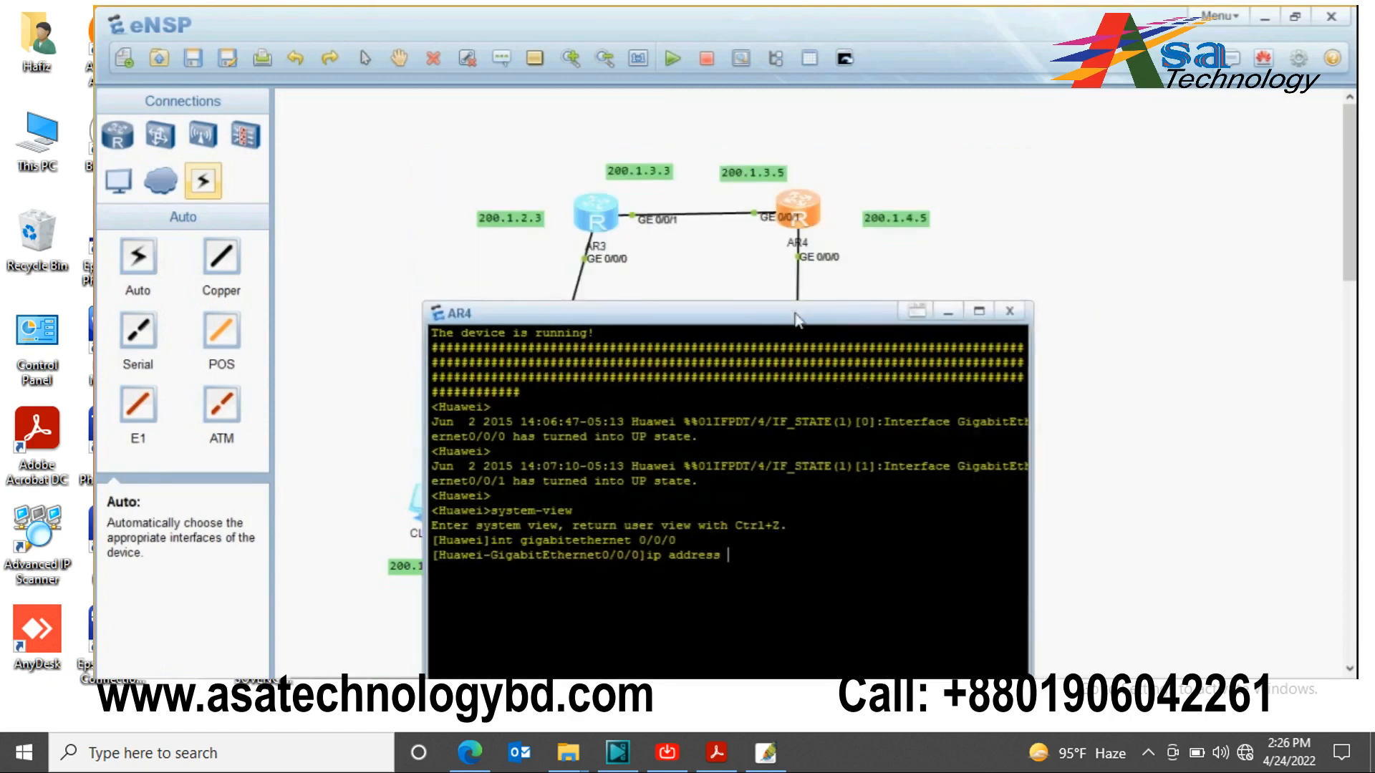
{"action": "type", "text": "200.1.4.5 255.255.255.0"}
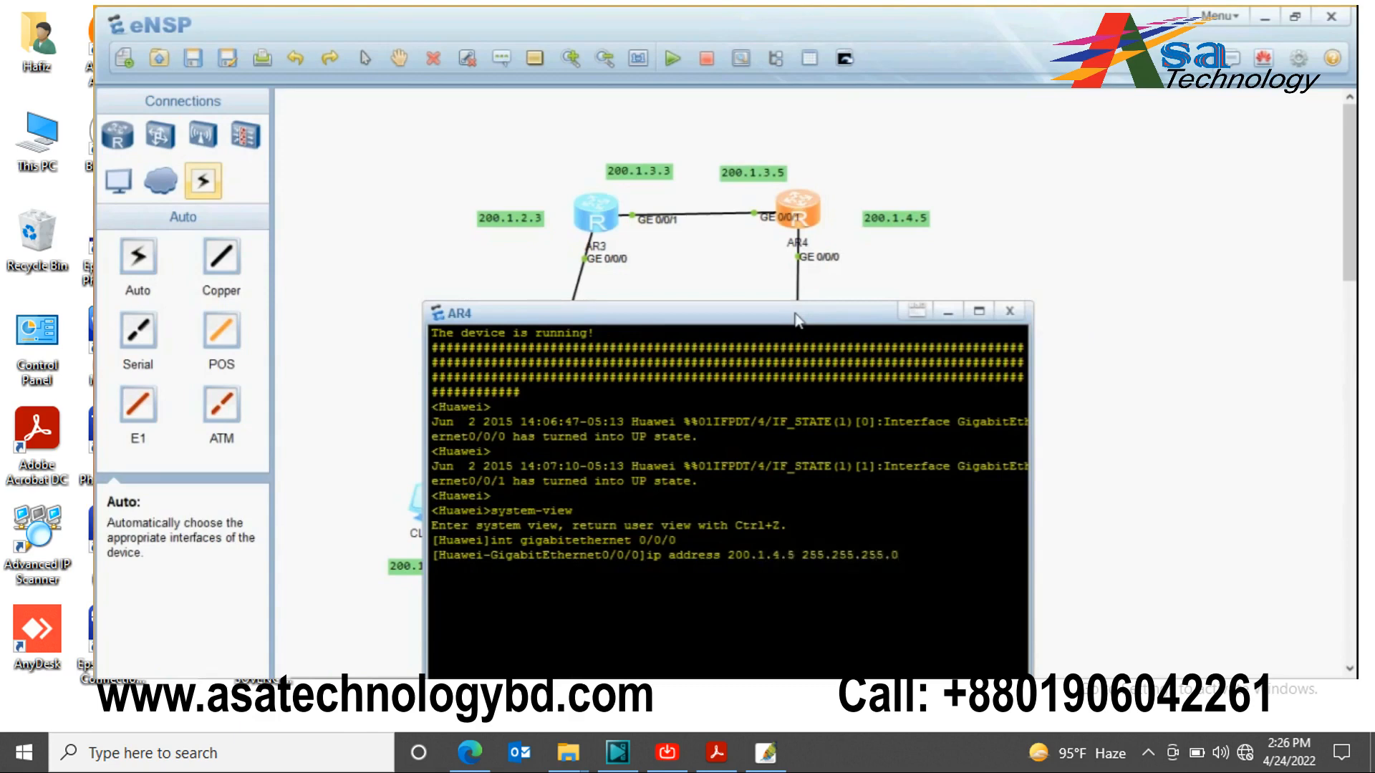
{"action": "key", "text": "Return"}
Step: Assign IP address 200.1.3.5 with mask 255.255.255.0 to interface GigabitEthernet 0/0/1 on AR4 and close its console
{"action": "key", "text": "Up"}
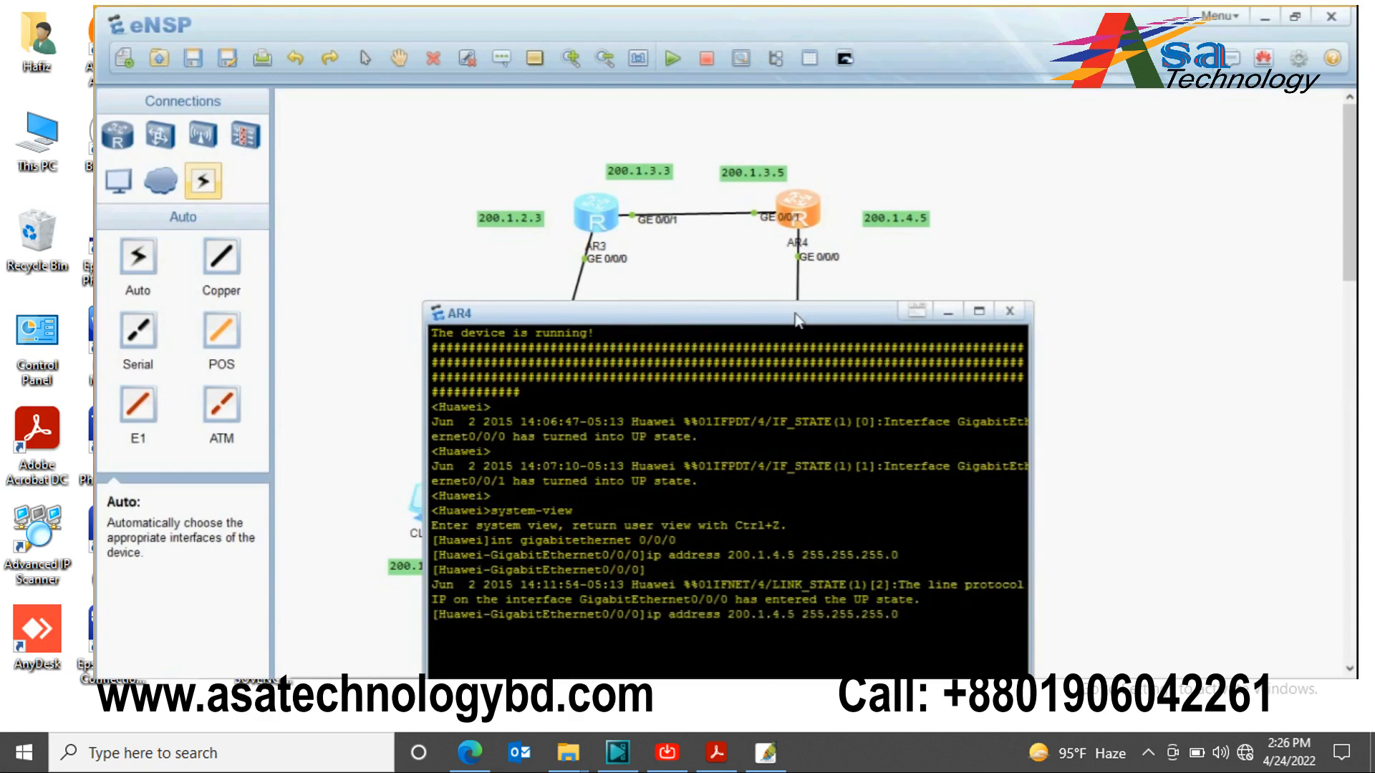
{"action": "key", "text": "Up"}
{"action": "key", "text": "Return"}
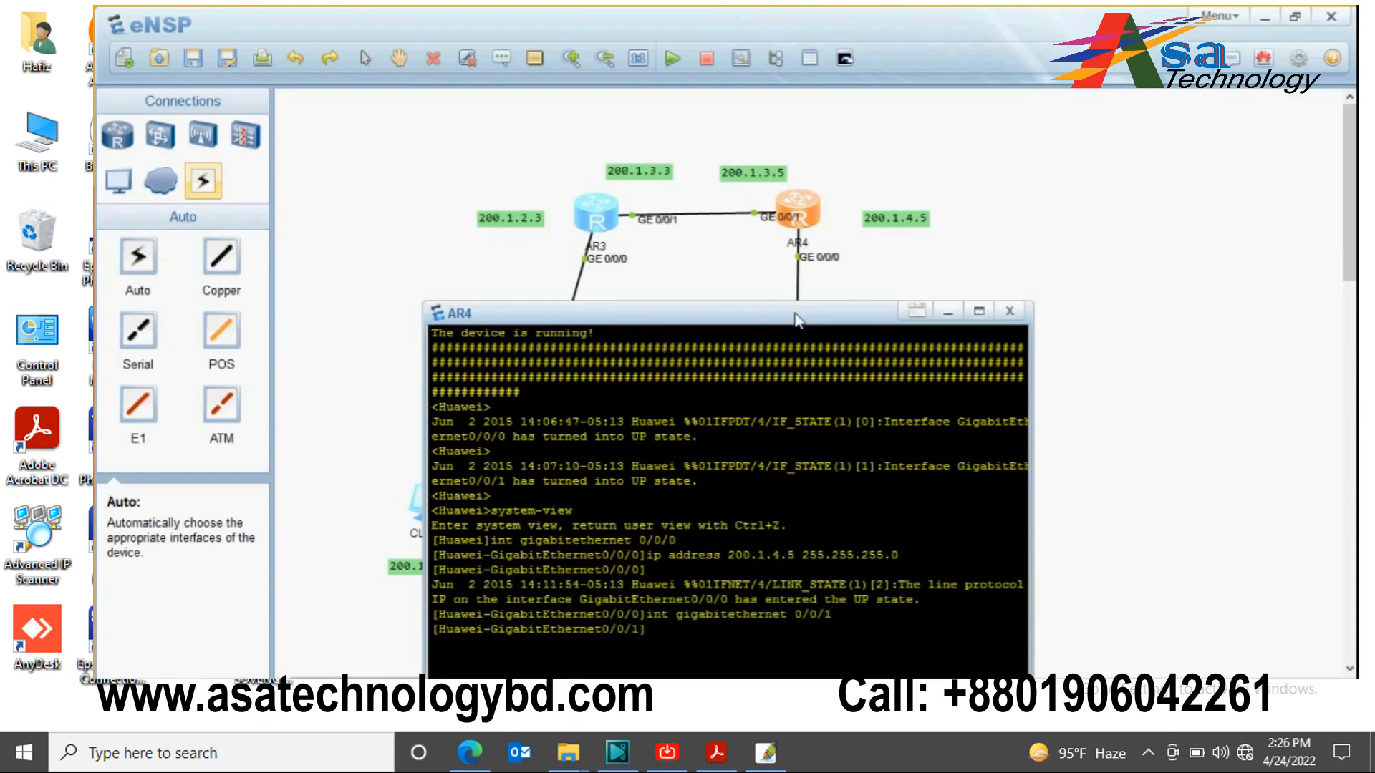
{"action": "type", "text": "ip address 200.1.3."}
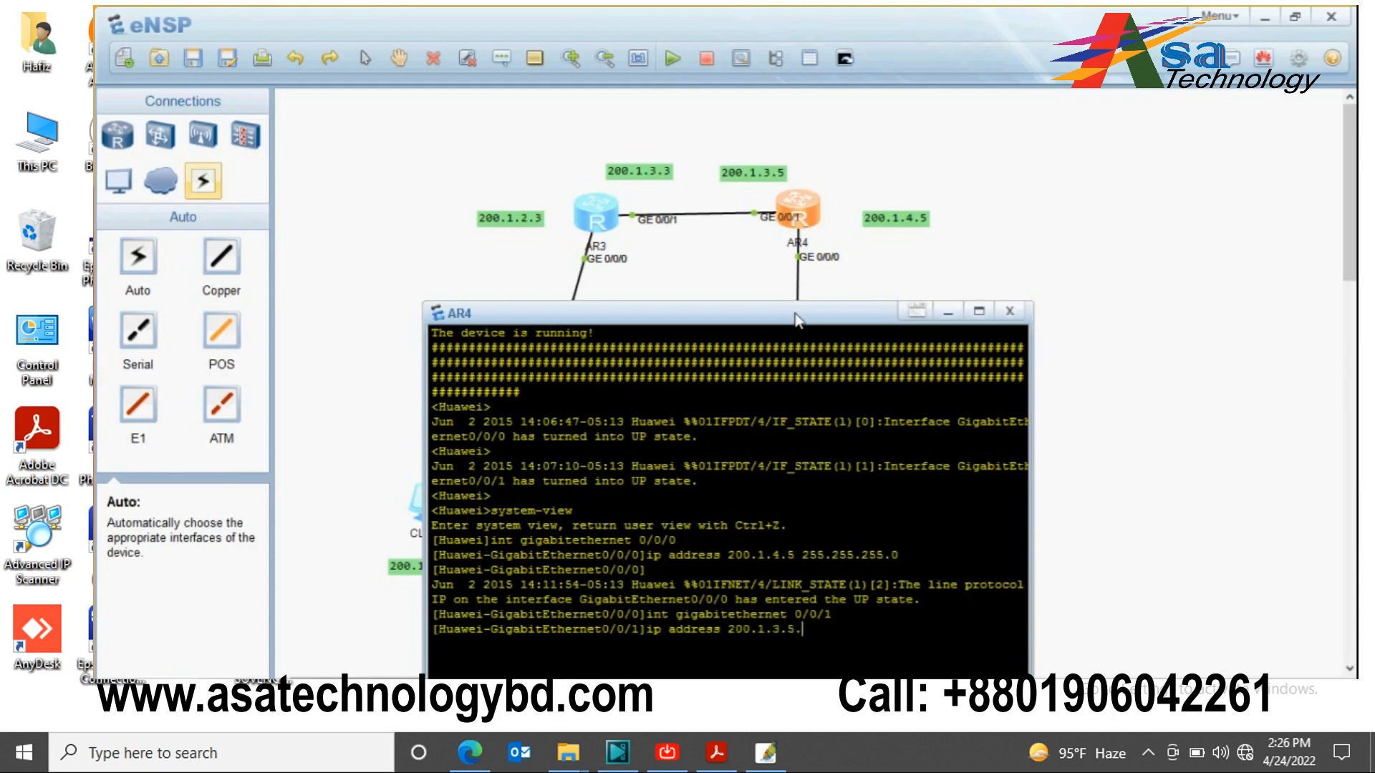
{"action": "type", "text": "5 255.255.255."}
{"action": "type", "text": "0"}
{"action": "key", "text": "Return"}
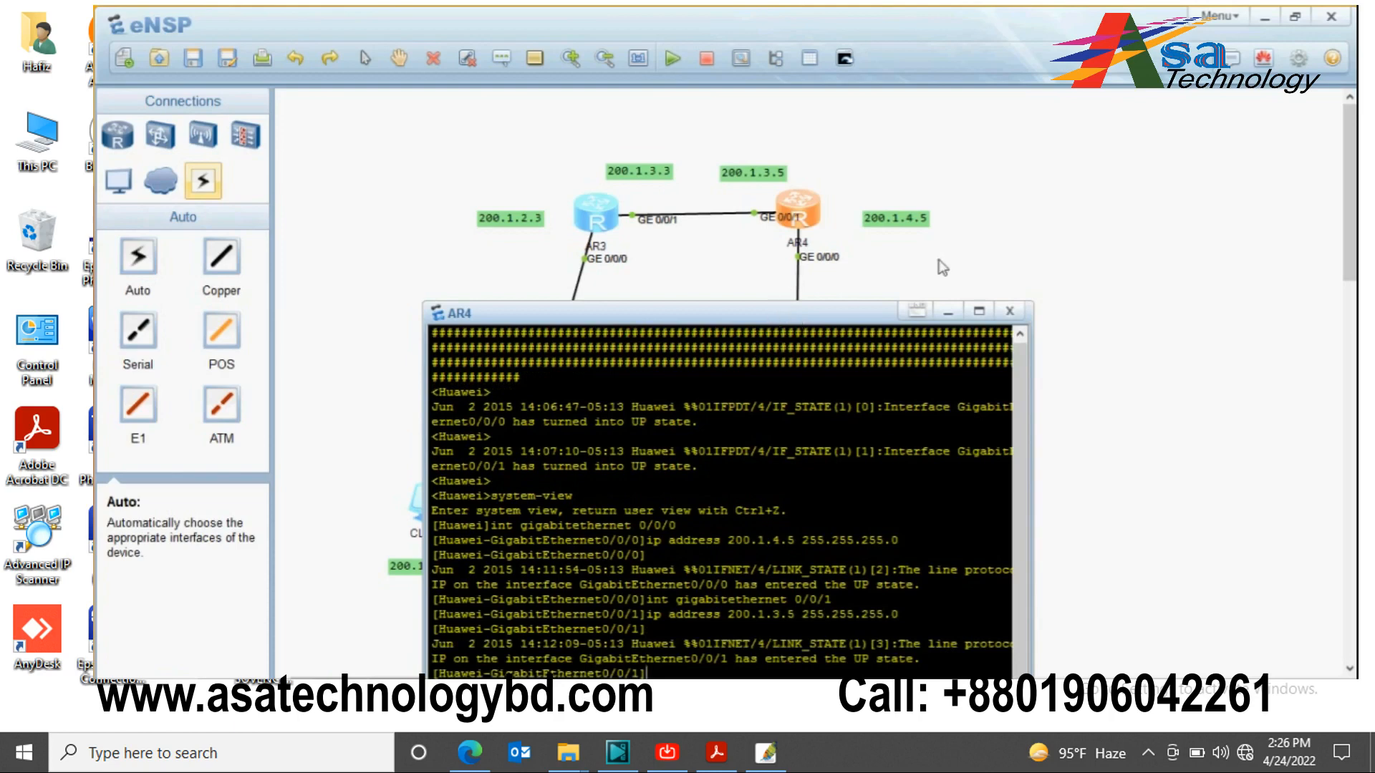
{"action": "left_click", "coordinate": [1008, 315]}
Step: Open CLIENT1's configuration, place it clear of the client, and set its IPv4 address to 200.1.2.5
{"action": "scroll", "coordinate": [921, 236], "scroll_direction": "down", "scroll_amount": 3}
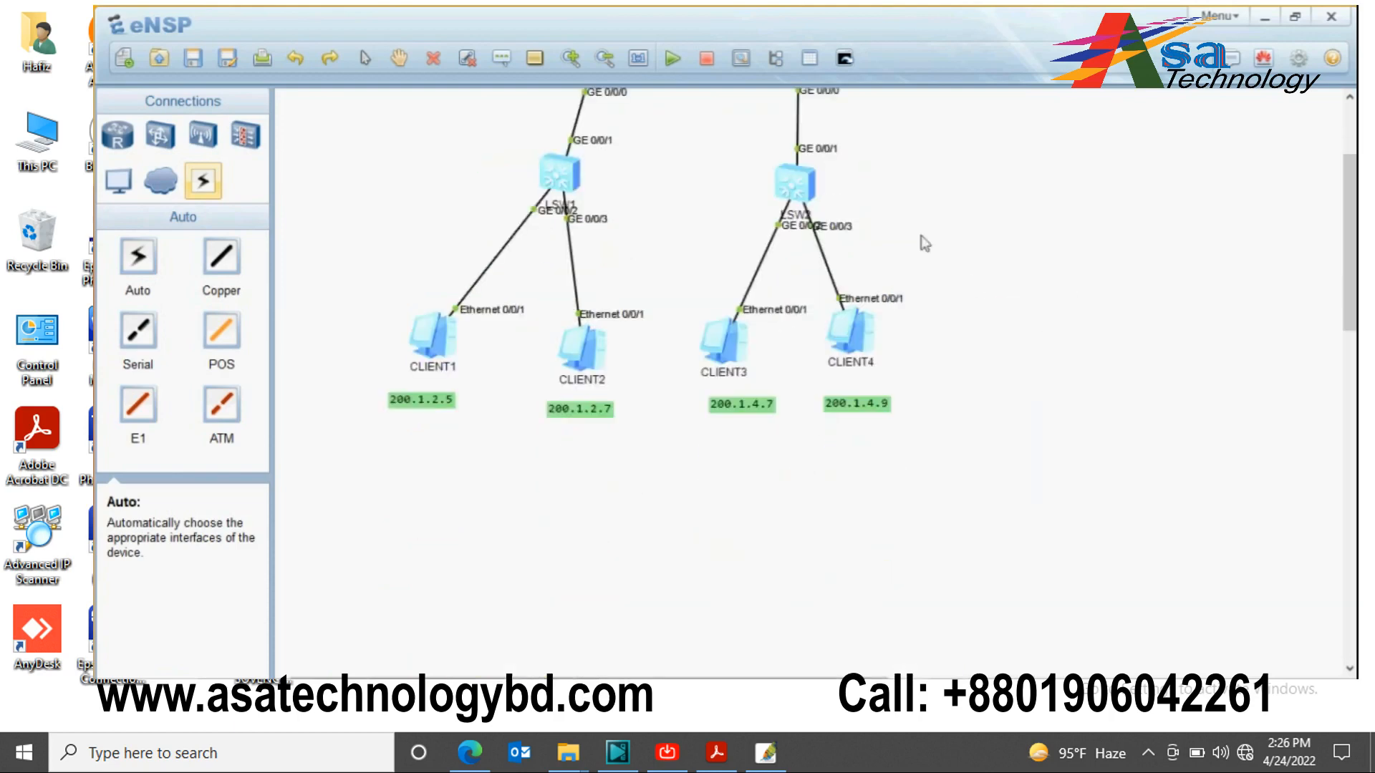
{"action": "scroll", "coordinate": [1015, 300], "scroll_direction": "up", "scroll_amount": 2}
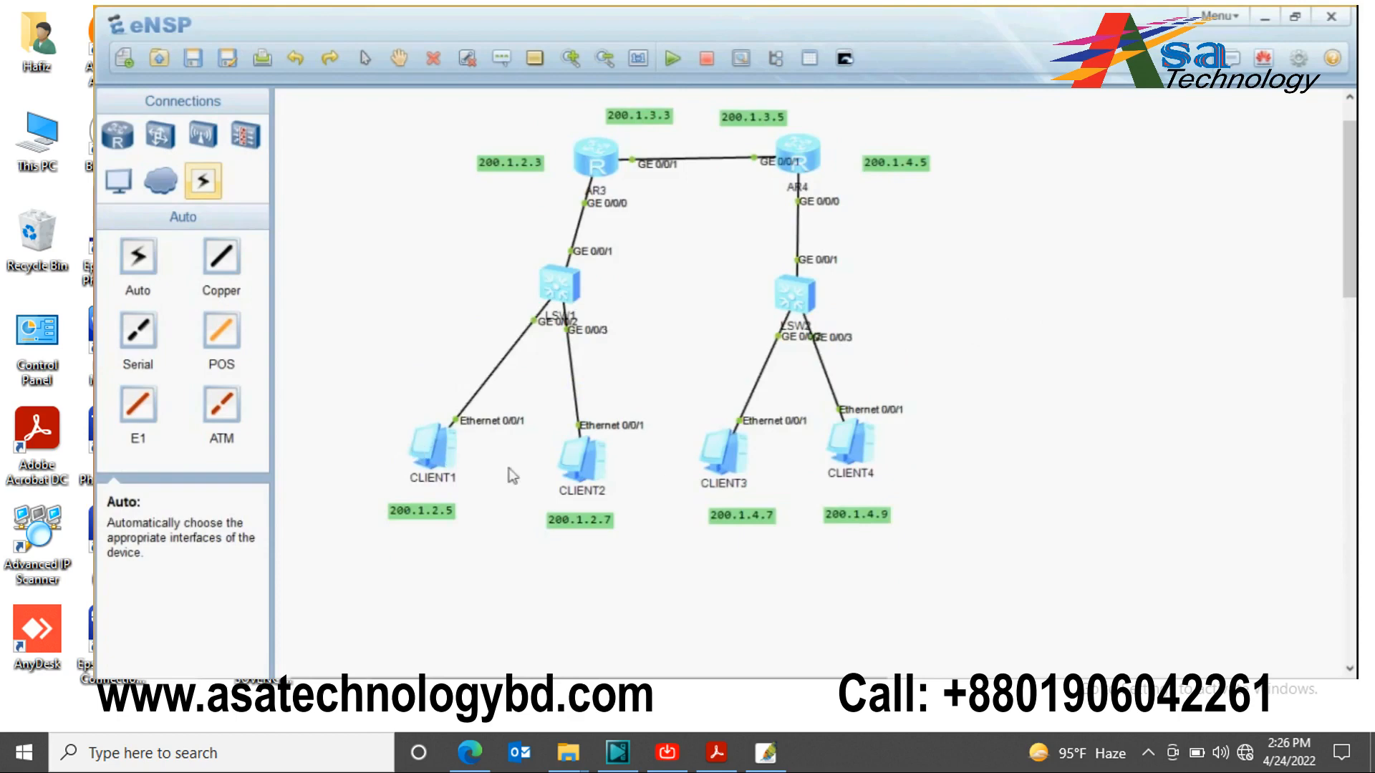
{"action": "double_click", "coordinate": [427, 448]}
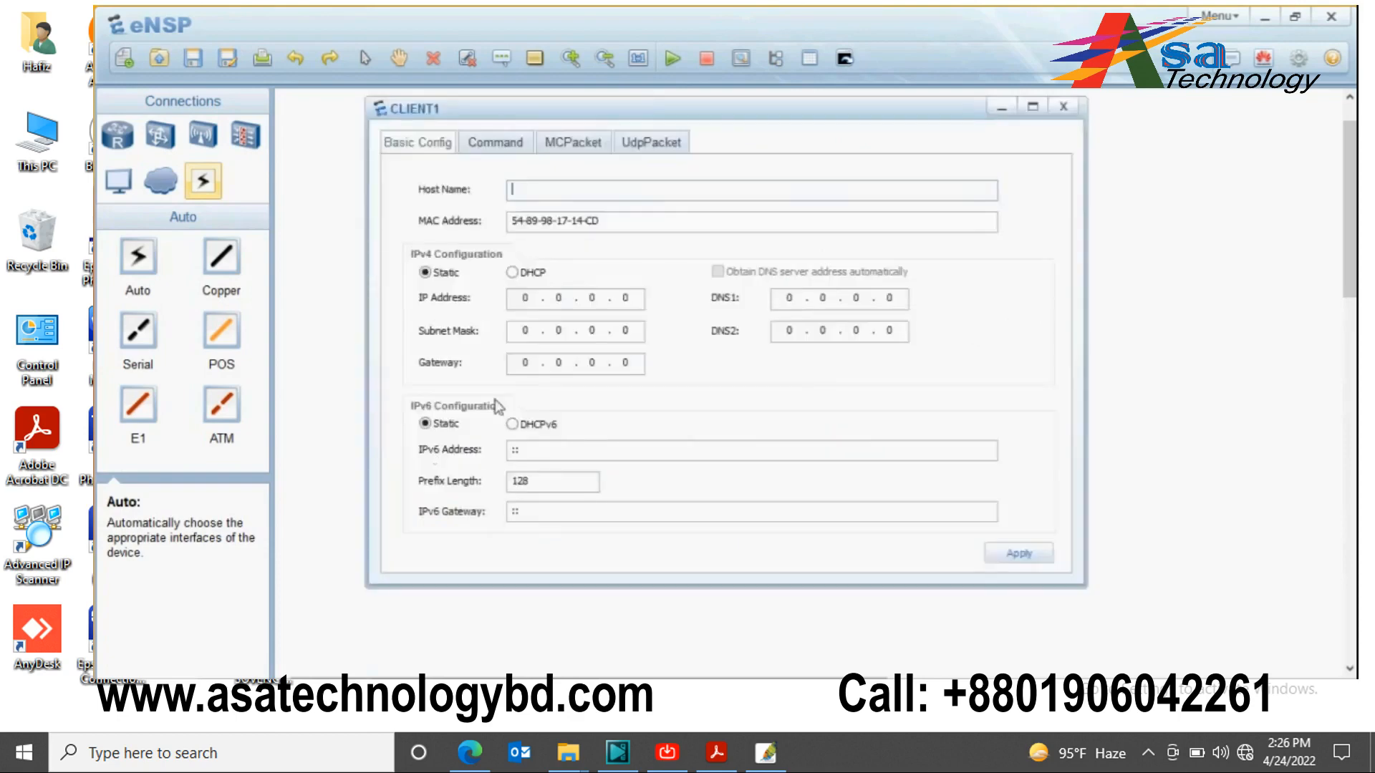
{"action": "left_click_drag", "start_coordinate": [1044, 199], "coordinate": [1045, 202]}
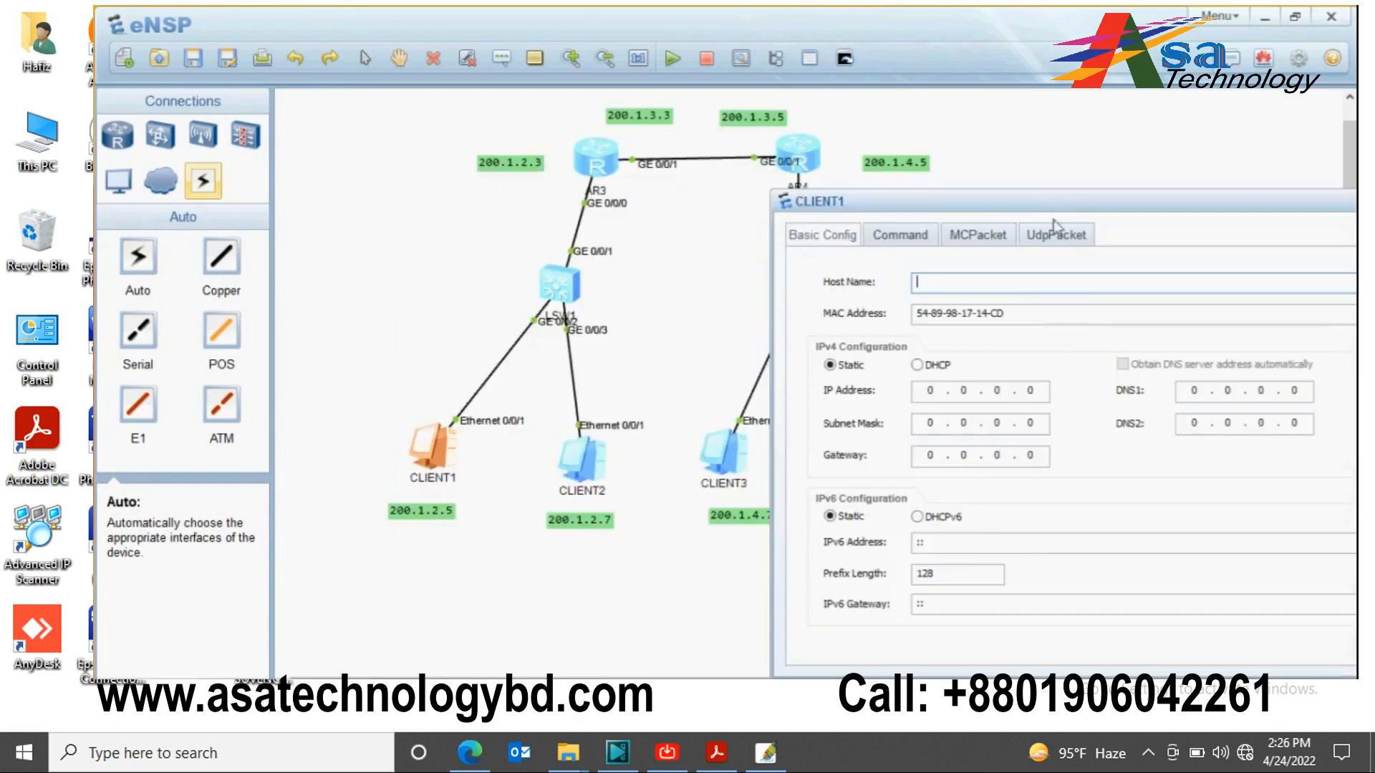
{"action": "left_click", "coordinate": [921, 399]}
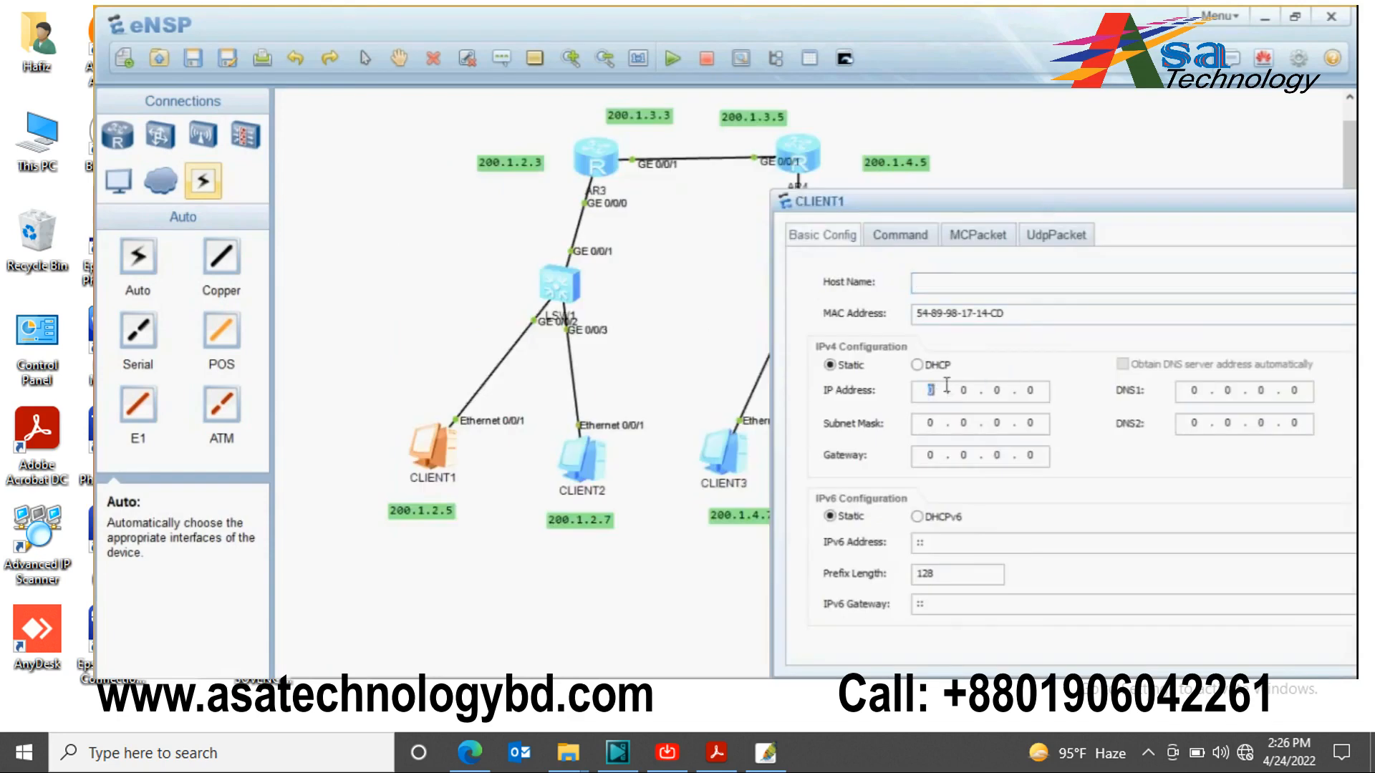
{"action": "type", "text": "200 . 1 . 2 . 5"}
Step: Set CLIENT1's subnet mask to 255.255.255.0 and gateway to 200.1.2.3, then apply the configuration and close it
{"action": "left_click", "coordinate": [931, 422]}
{"action": "type", "text": "255255255"}
{"action": "left_click", "coordinate": [930, 456]}
{"action": "type", "text": "200 . 1 . 2 . 3"}
{"action": "left_click_drag", "start_coordinate": [1077, 206], "coordinate": [912, 159]}
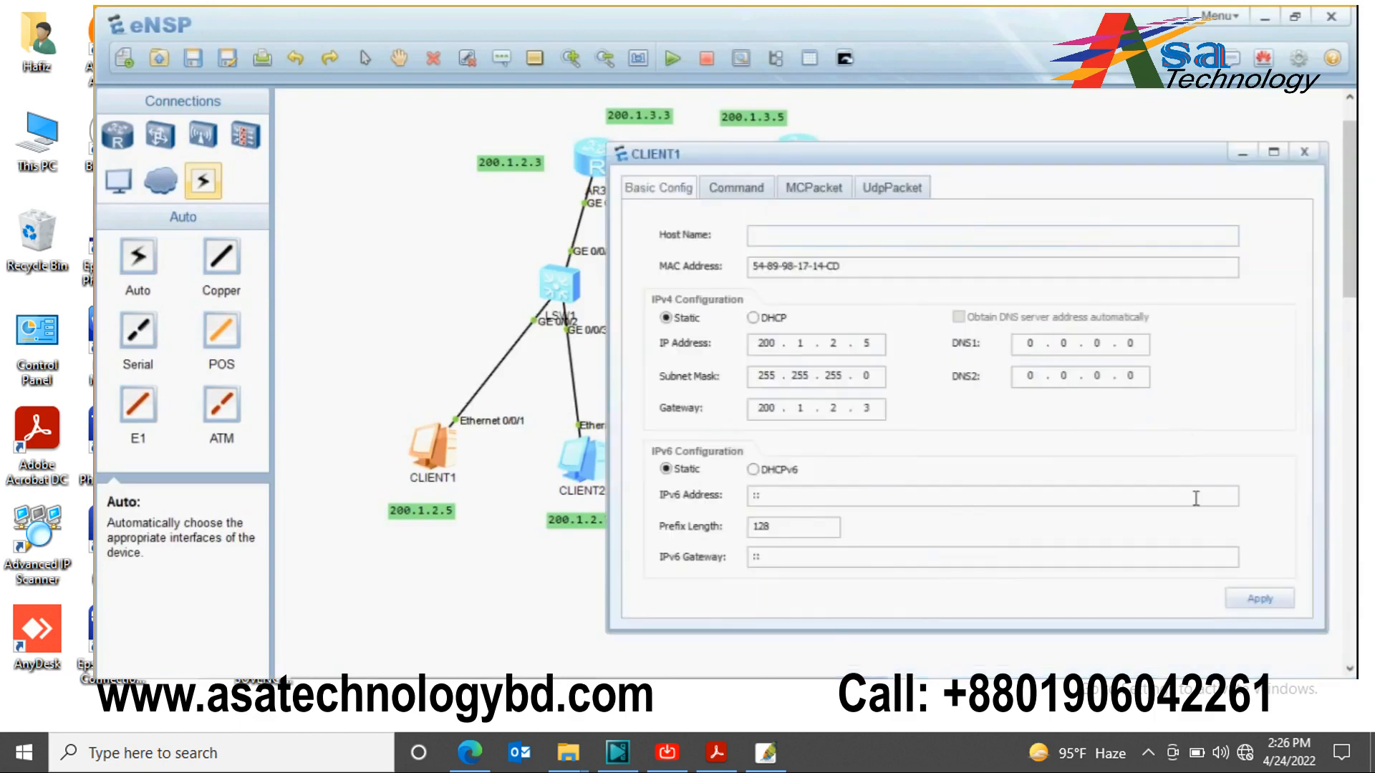
{"action": "left_click", "coordinate": [1249, 602]}
{"action": "left_click", "coordinate": [1304, 152]}
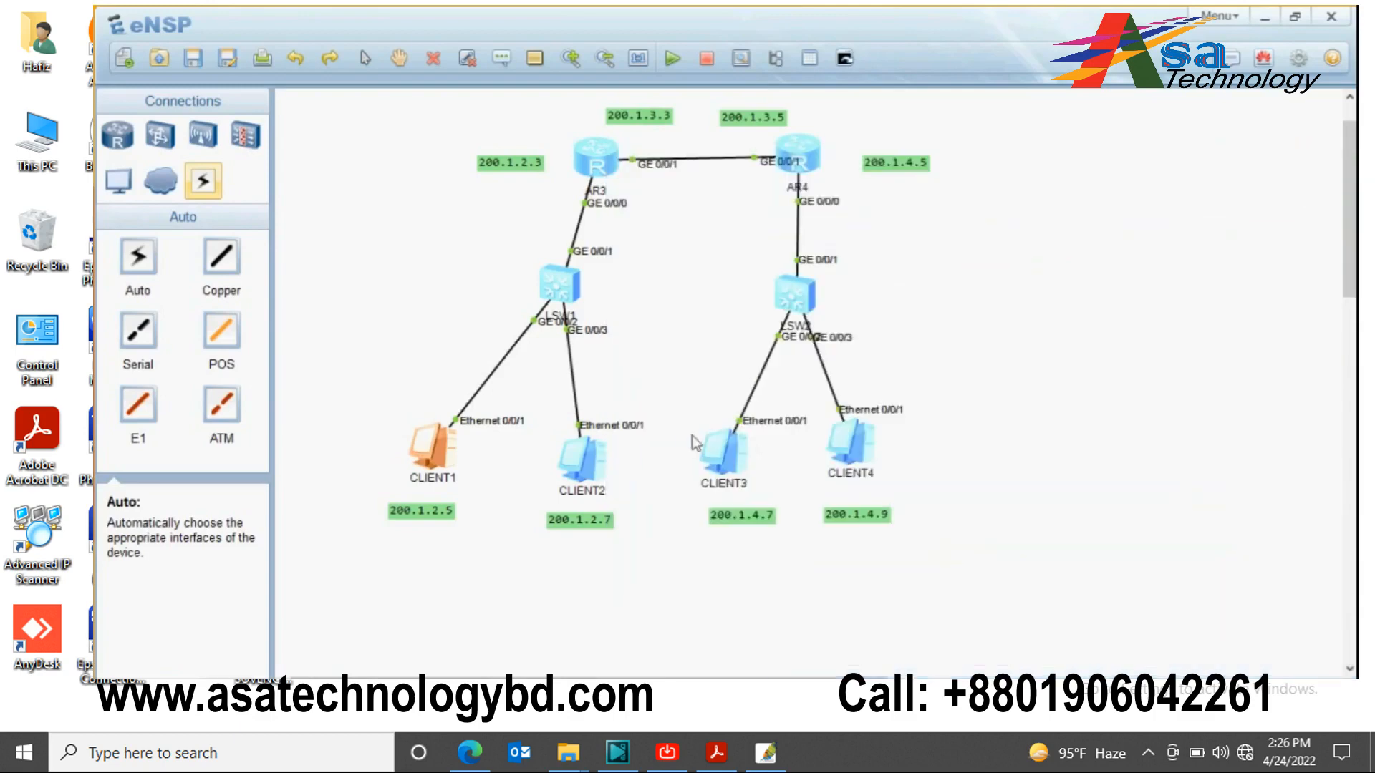
Step: Open CLIENT2's configuration and set its gateway to 200.1.2.3 and subnet mask to 255.255.255.0
{"action": "double_click", "coordinate": [606, 462]}
{"action": "left_click_drag", "start_coordinate": [688, 114], "coordinate": [1042, 217]}
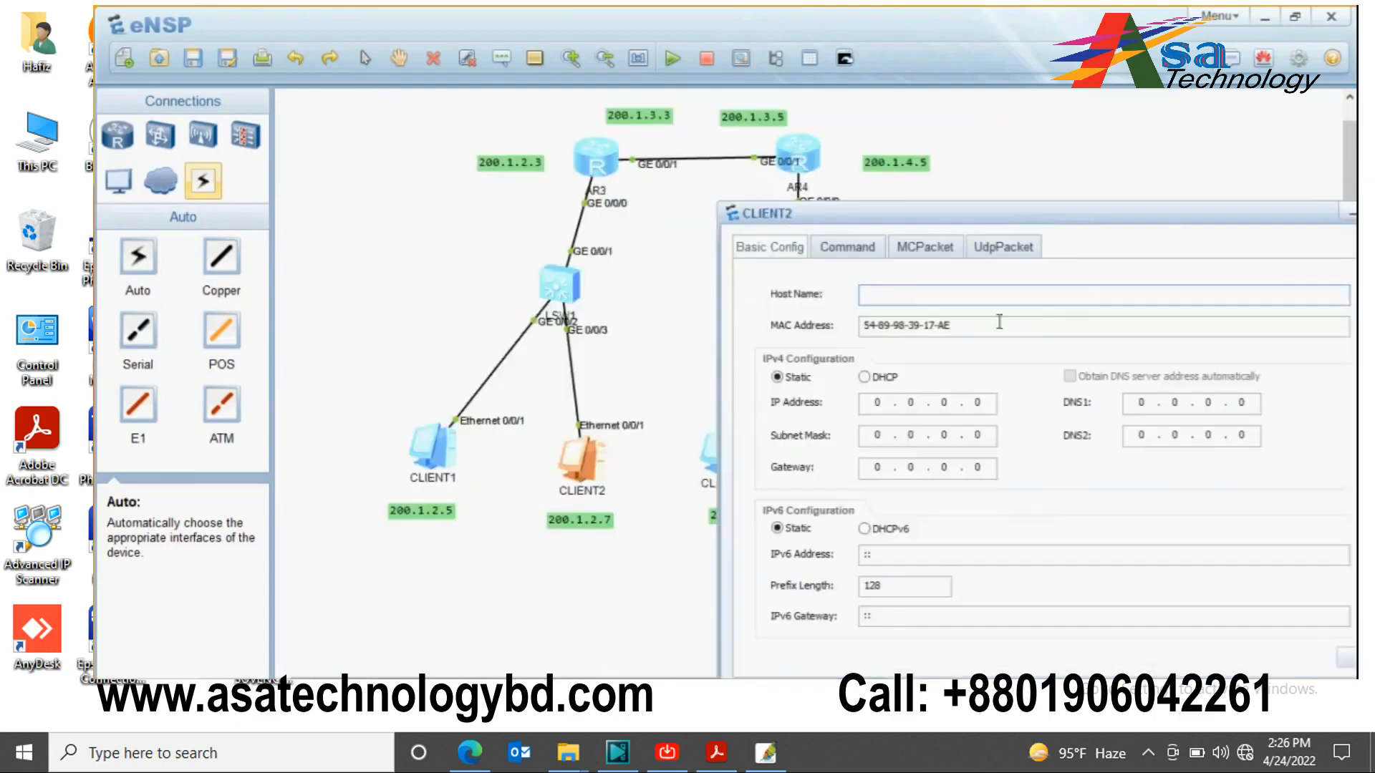
{"action": "left_click", "coordinate": [878, 467]}
{"action": "type", "text": "20"}
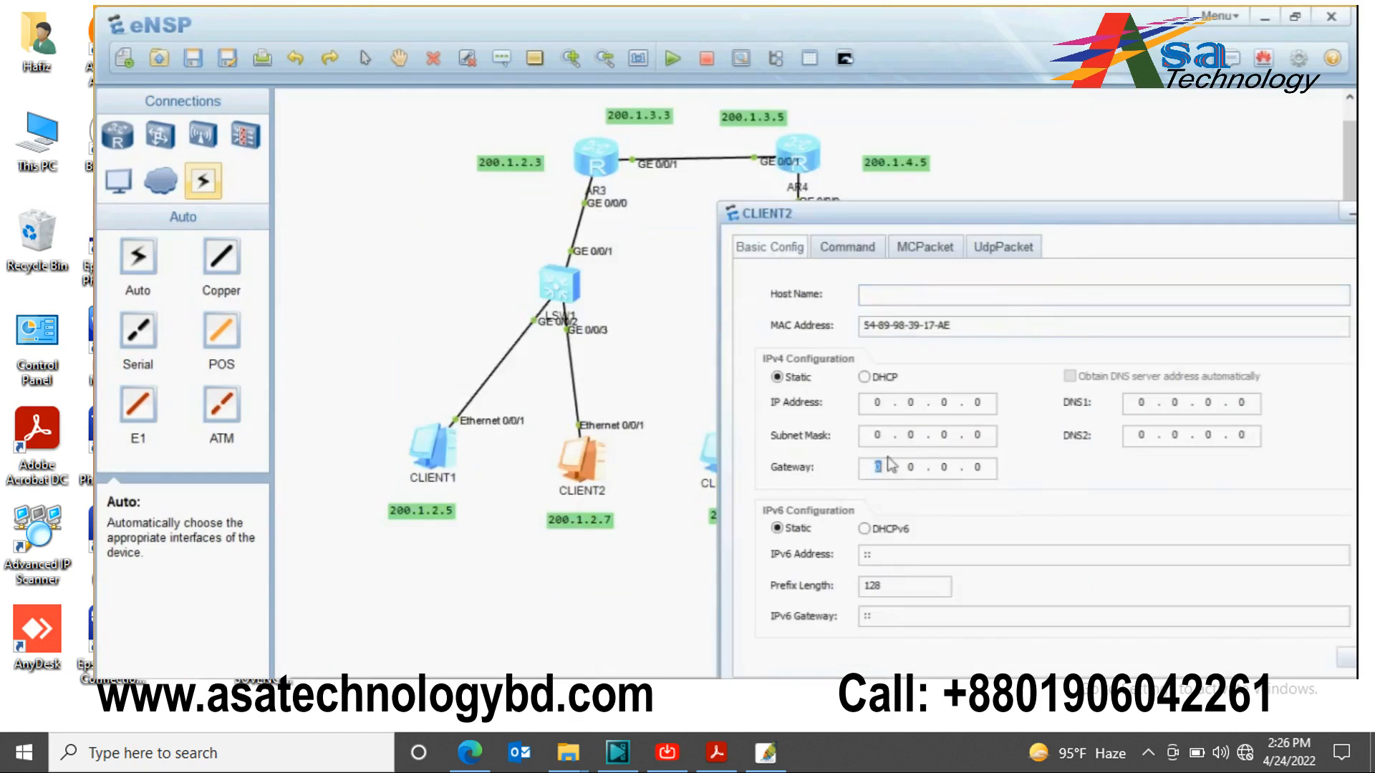
{"action": "type", "text": "0 . 1 . 2"}
{"action": "left_click_drag", "start_coordinate": [968, 468], "coordinate": [1001, 471]}
{"action": "type", "text": "3"}
{"action": "type", "text": "255 . 255 . 255"}
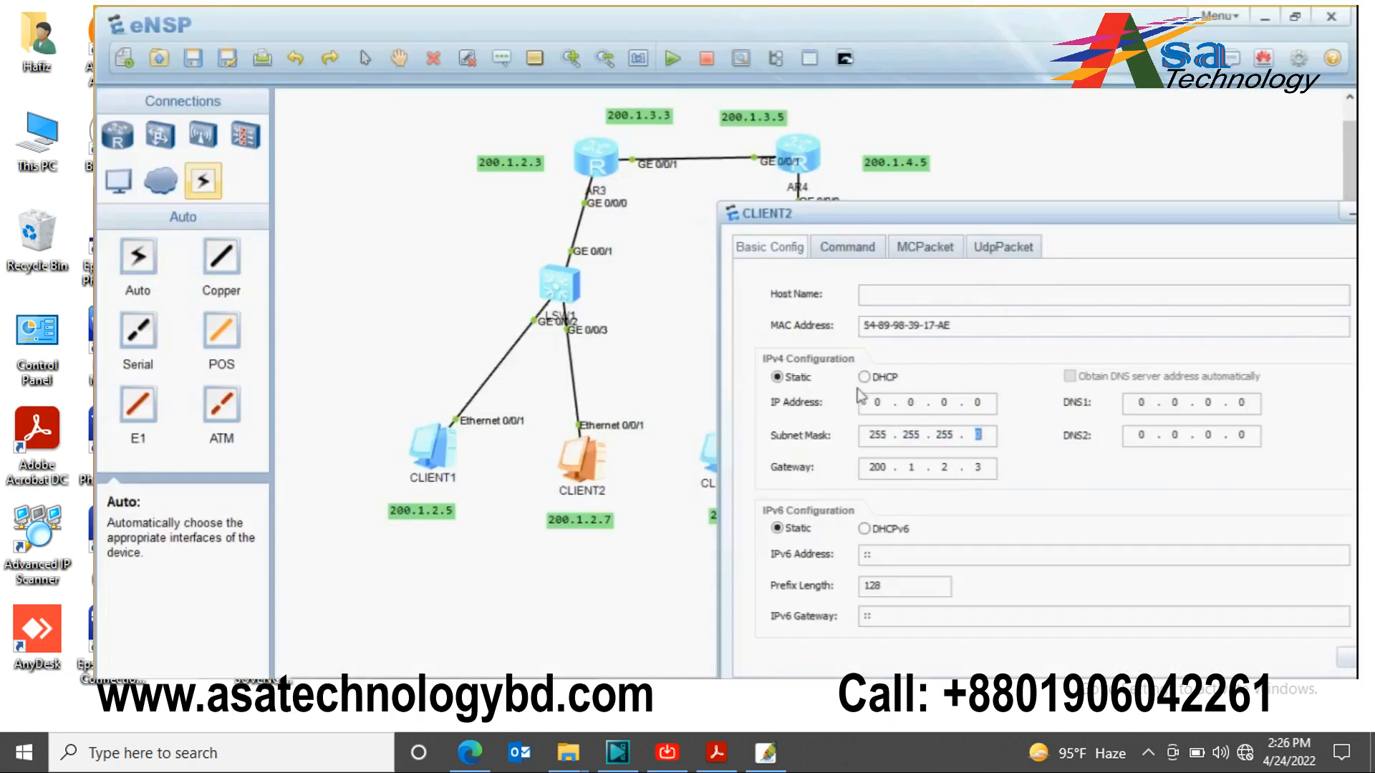
Step: Set CLIENT2's IPv4 address to 200.1.2.7, apply the configuration and close it
{"action": "left_click", "coordinate": [877, 402]}
{"action": "type", "text": "200 . 1"}
{"action": "key", "text": "period"}
{"action": "type", "text": "2"}
{"action": "key", "text": "period"}
{"action": "type", "text": "7"}
{"action": "left_click_drag", "start_coordinate": [1052, 215], "coordinate": [885, 172]}
{"action": "left_click", "coordinate": [1203, 616]}
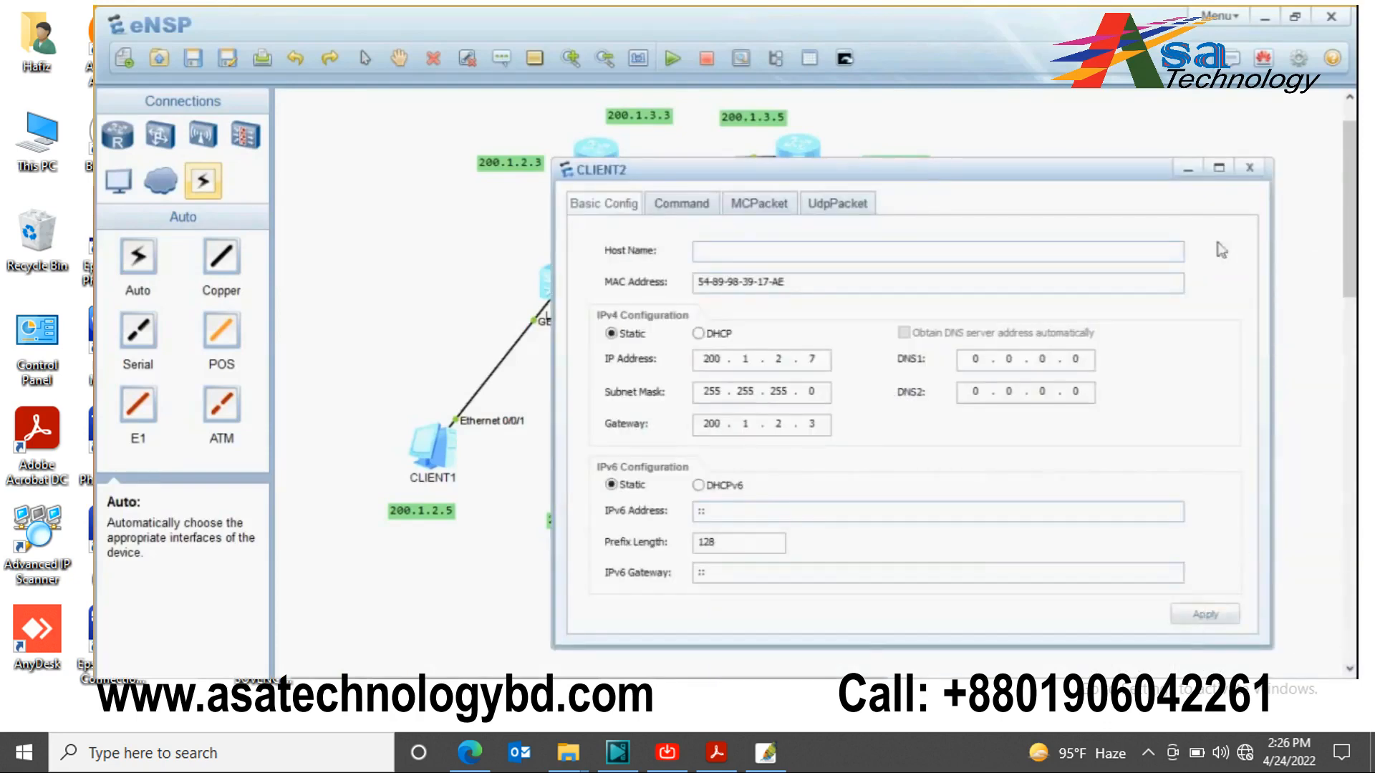
{"action": "left_click", "coordinate": [1250, 168]}
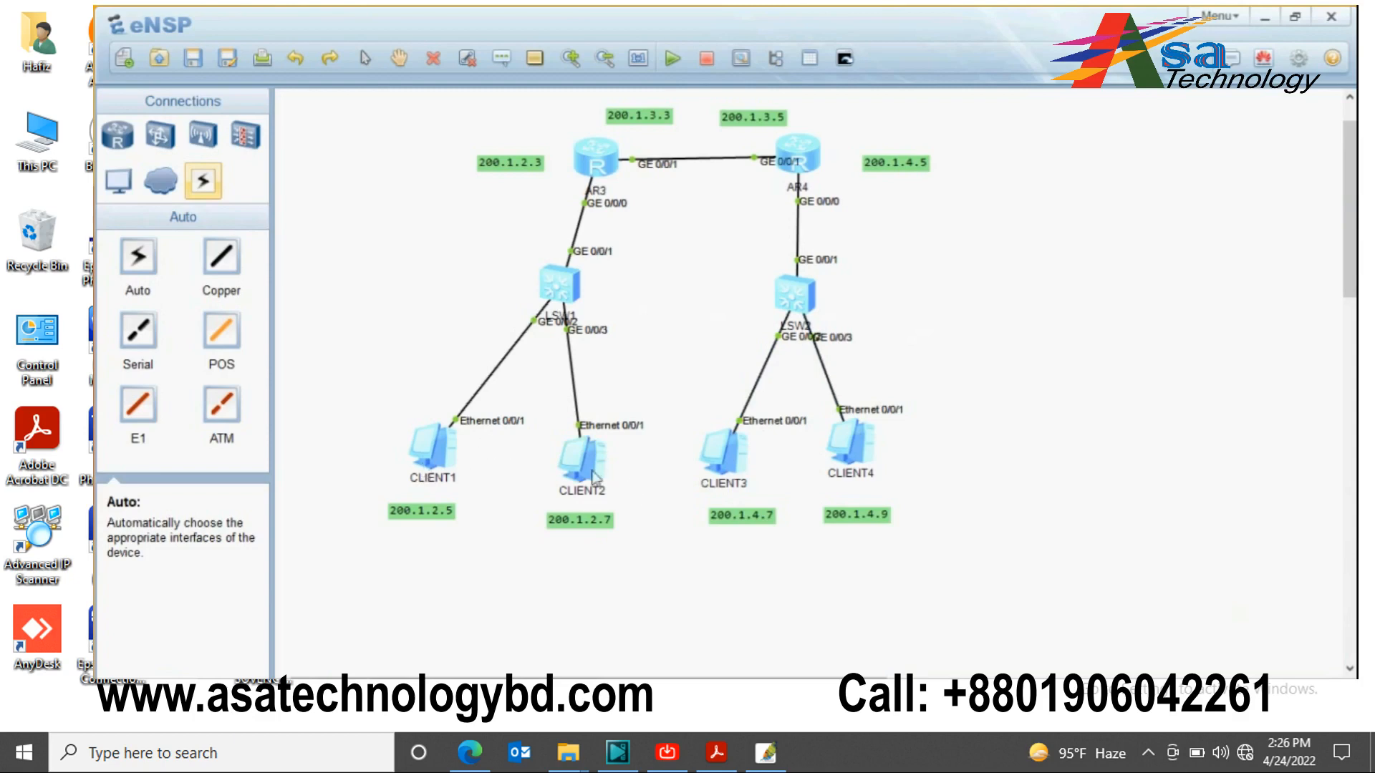
Step: Ping CLIENT2 at 200.1.2.7 from CLIENT1's command line
{"action": "double_click", "coordinate": [432, 448]}
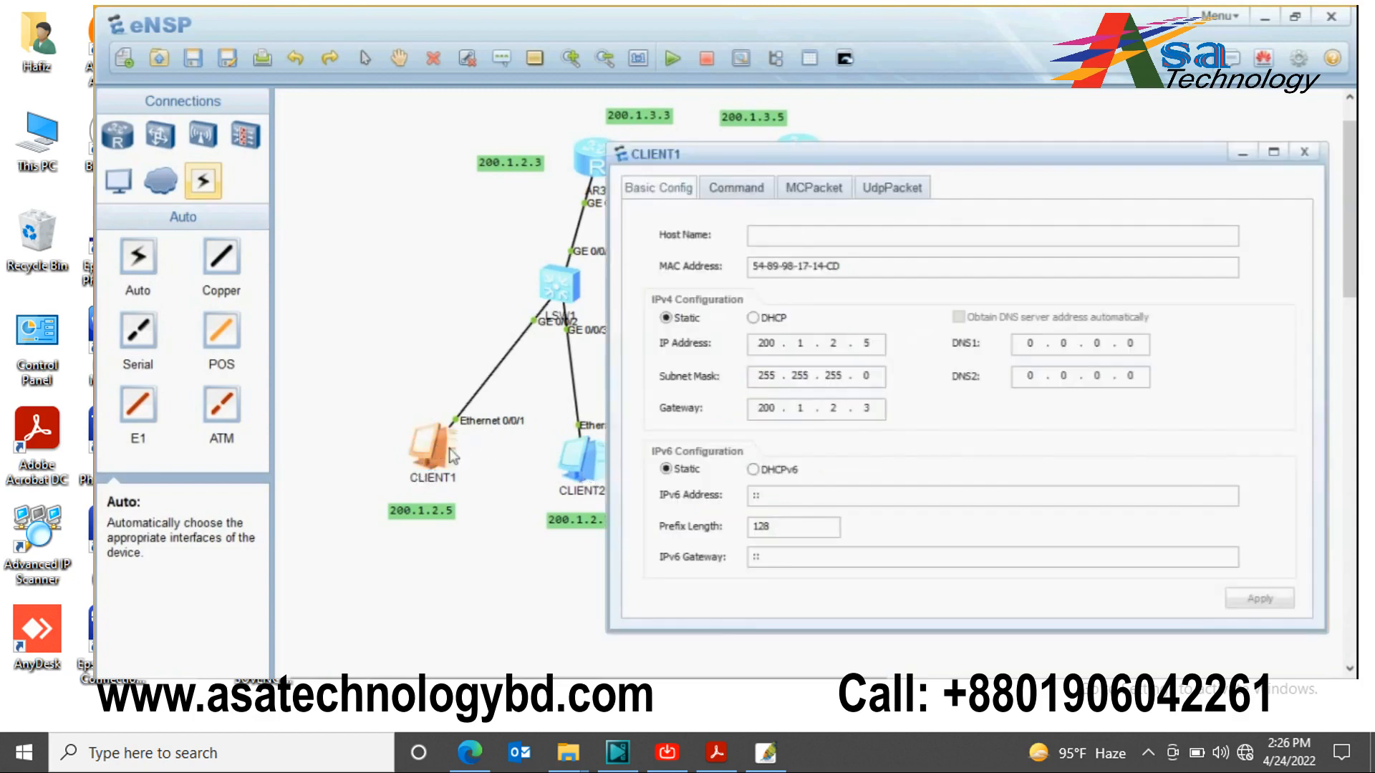
{"action": "left_click", "coordinate": [752, 192]}
{"action": "left_click_drag", "start_coordinate": [811, 152], "coordinate": [930, 302]}
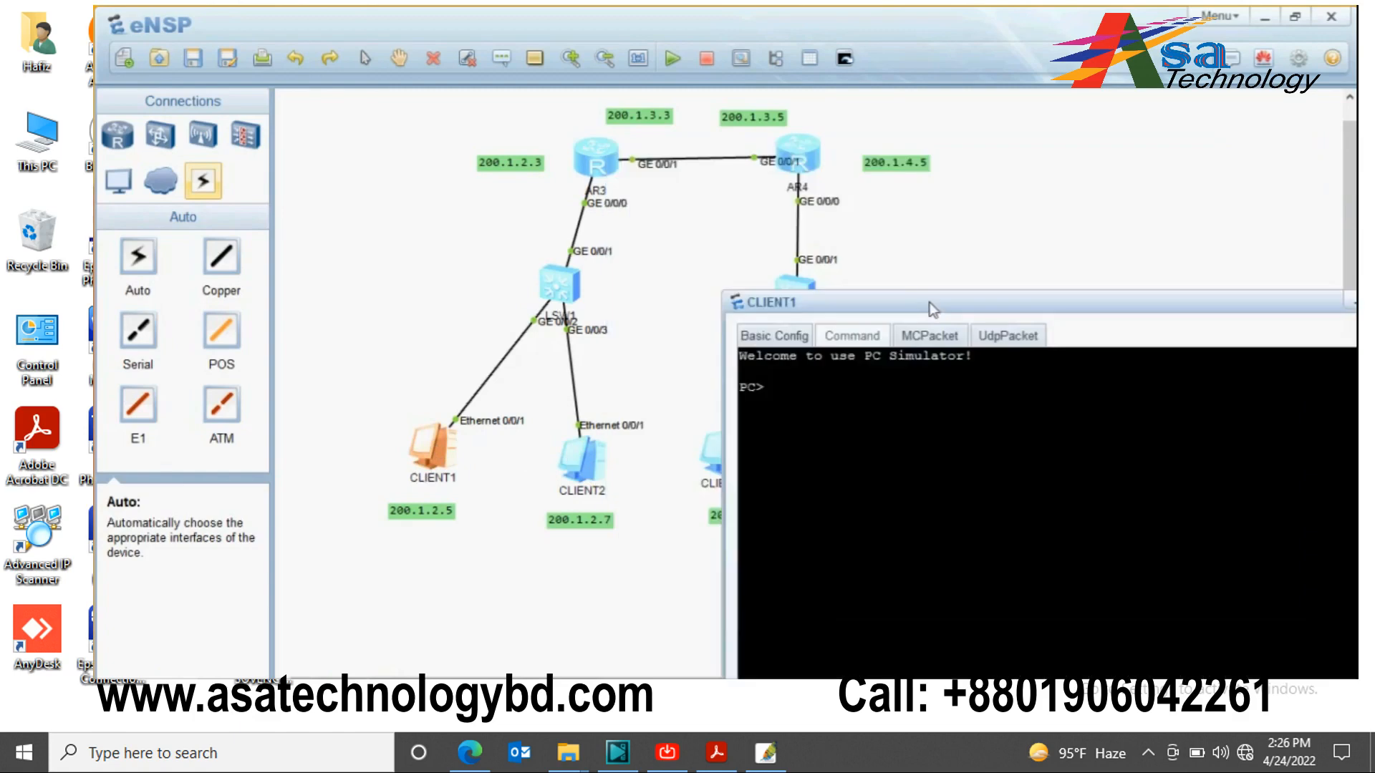
{"action": "type", "text": "ping 200.1.2.7"}
{"action": "key", "text": "Return"}
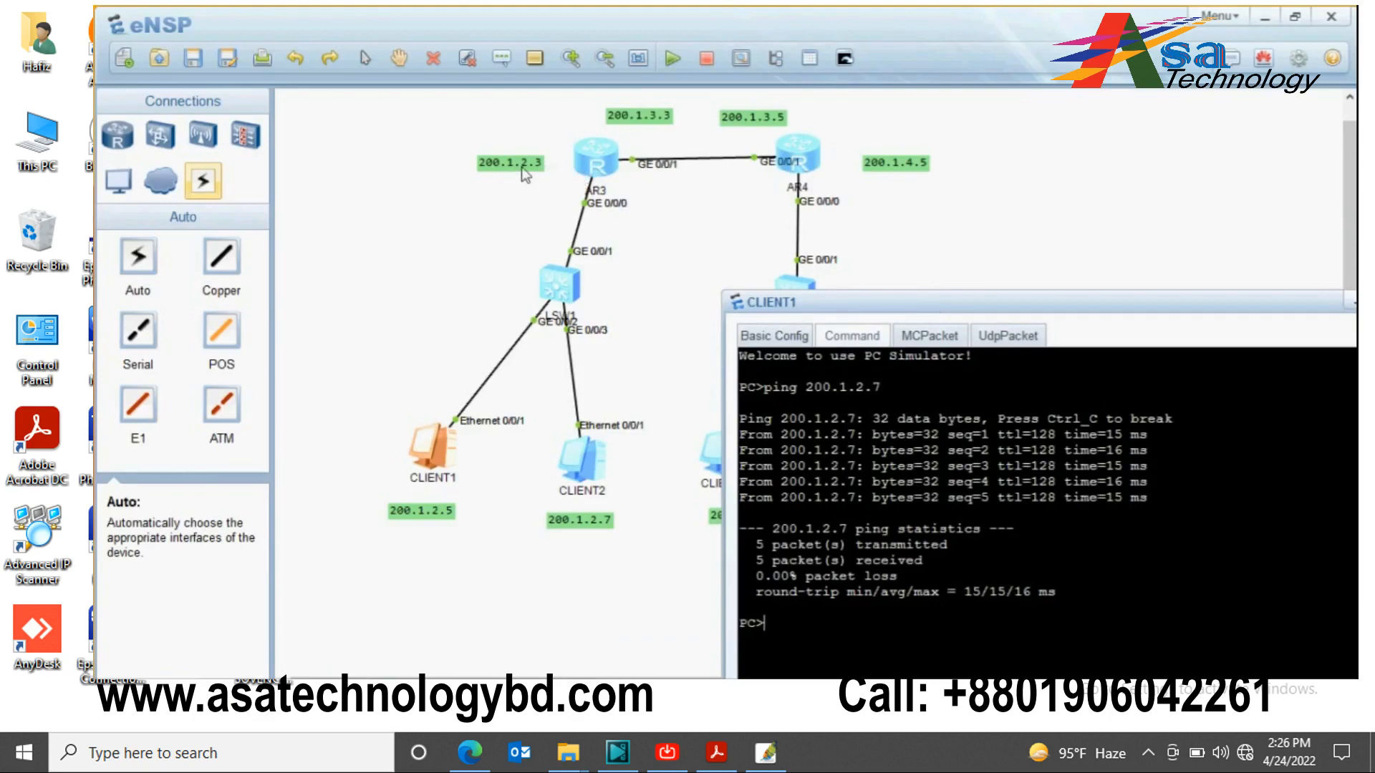
Step: Ping the AR3 gateway at 200.1.2.3 from CLIENT1 and close the client window
{"action": "key", "text": "Up"}
{"action": "key", "text": "BackSpace"}
{"action": "type", "text": "3"}
{"action": "key", "text": "Return"}
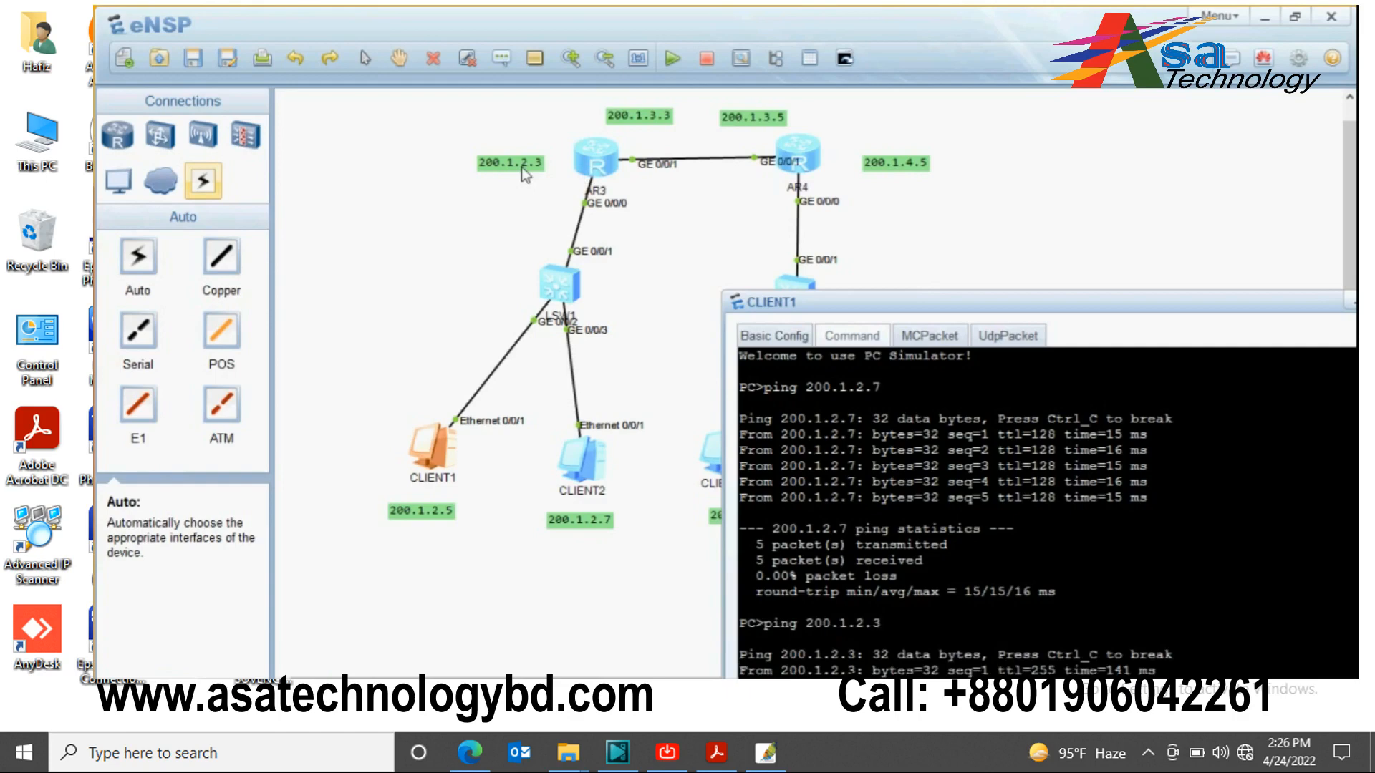
{"action": "left_click_drag", "start_coordinate": [873, 303], "coordinate": [611, 288]}
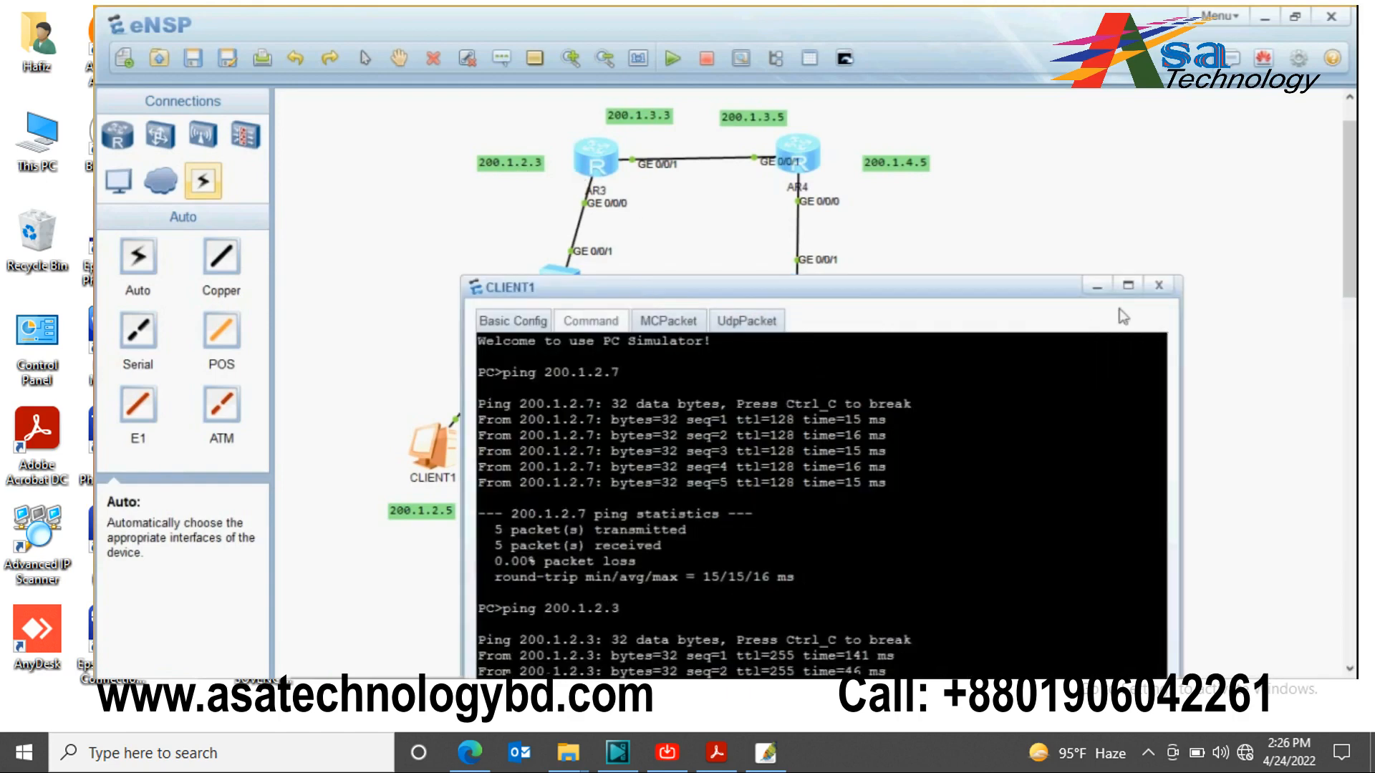
{"action": "left_click", "coordinate": [1165, 287]}
{"action": "left_click", "coordinate": [1161, 254]}
Step: Open CLIENT3's configuration and set its IPv4 address to 200.1.4.7 with subnet mask 255.255.255.0
{"action": "double_click", "coordinate": [722, 451]}
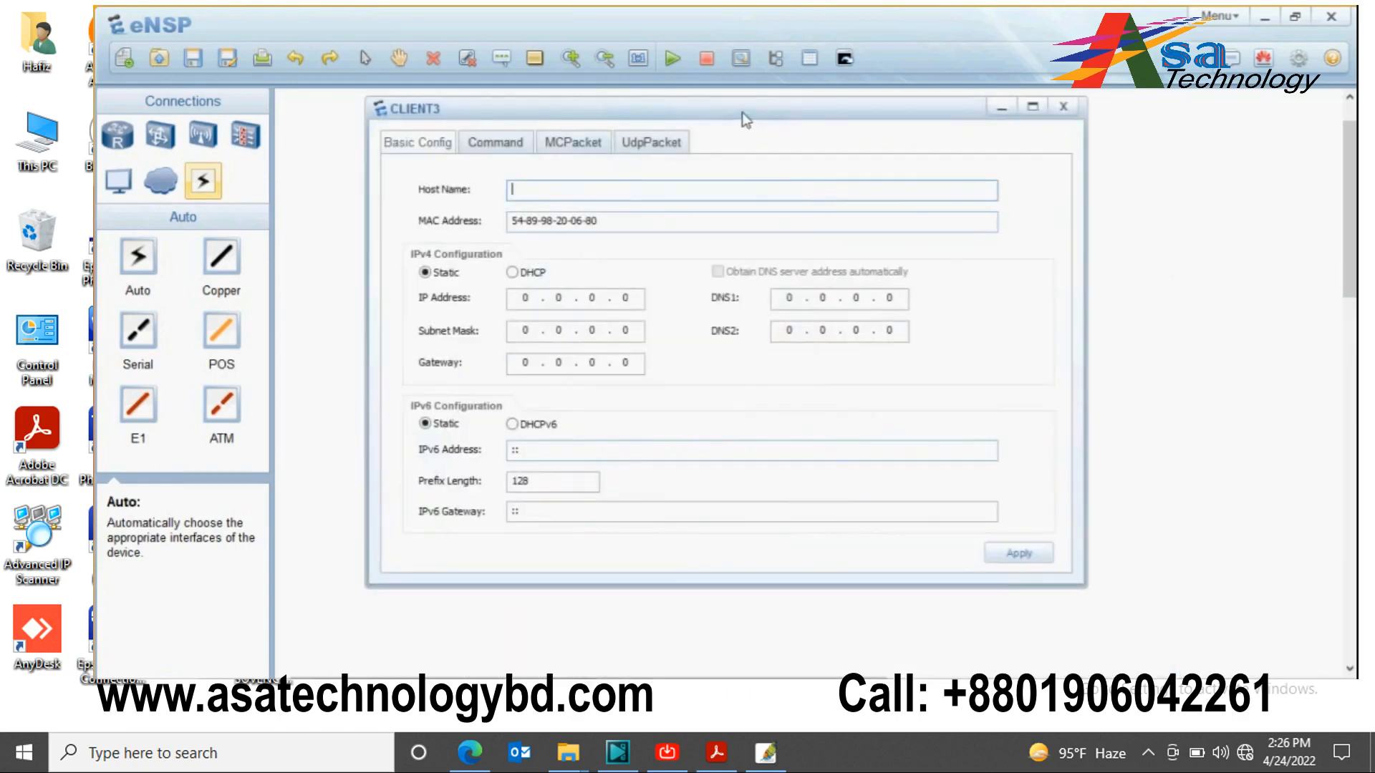
{"action": "left_click_drag", "start_coordinate": [742, 113], "coordinate": [1034, 430]}
{"action": "left_click_drag", "start_coordinate": [873, 428], "coordinate": [1087, 222]}
{"action": "left_click", "coordinate": [1069, 396]}
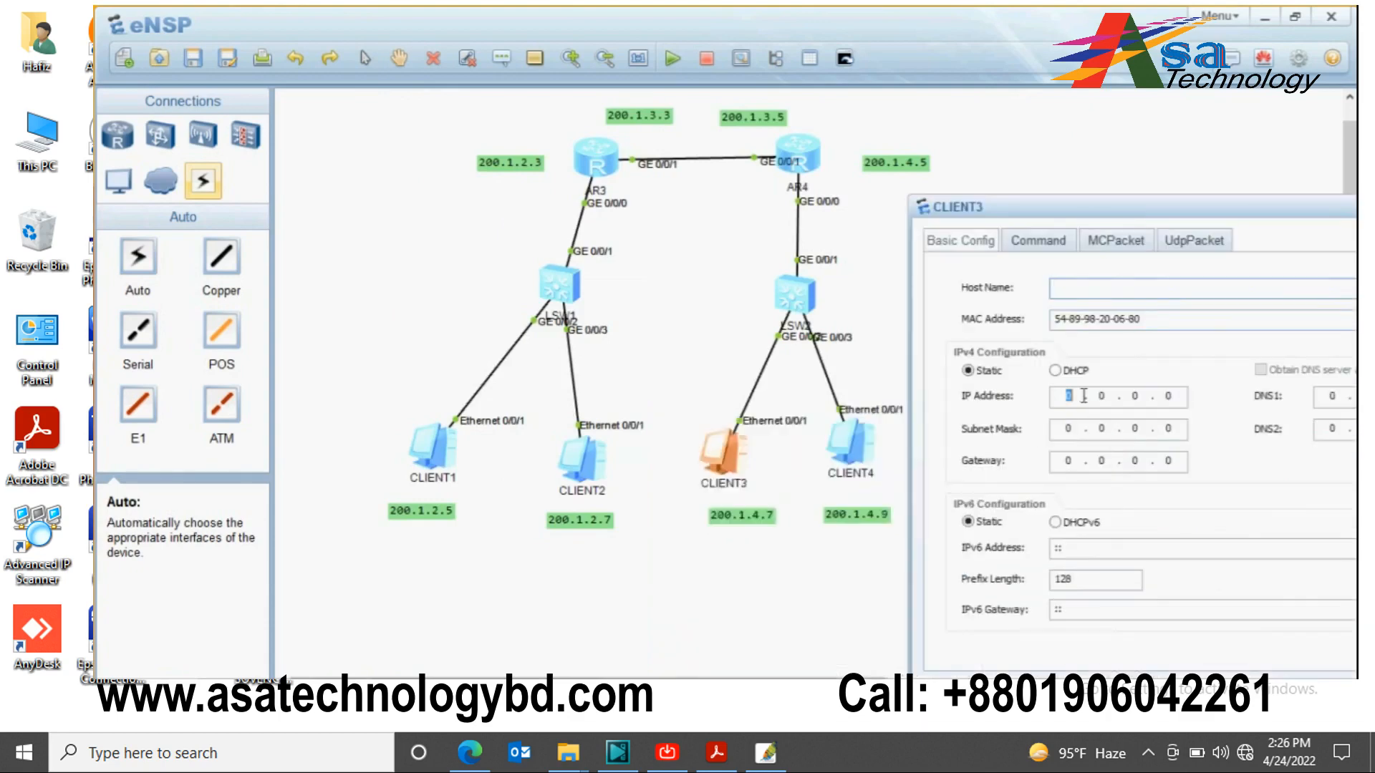
{"action": "type", "text": "200 . 1 . 4 . 7"}
{"action": "left_click", "coordinate": [1068, 428]}
{"action": "type", "text": "255 . 255 . 255"}
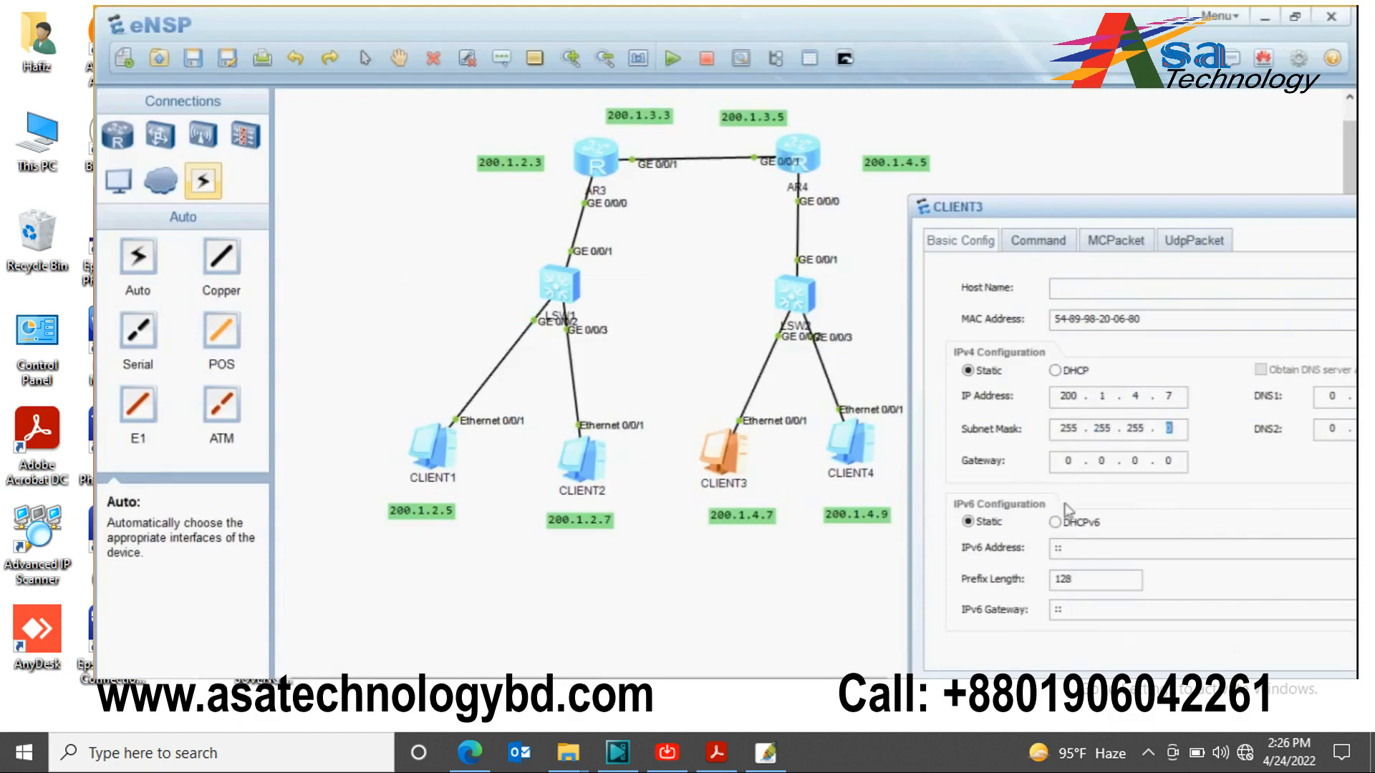
Step: Set CLIENT3's gateway to 200.1.4.5, apply the configuration and close it
{"action": "left_click", "coordinate": [1069, 462]}
{"action": "type", "text": "200 . 1 . 4 . 5"}
{"action": "left_click_drag", "start_coordinate": [1151, 209], "coordinate": [961, 161]}
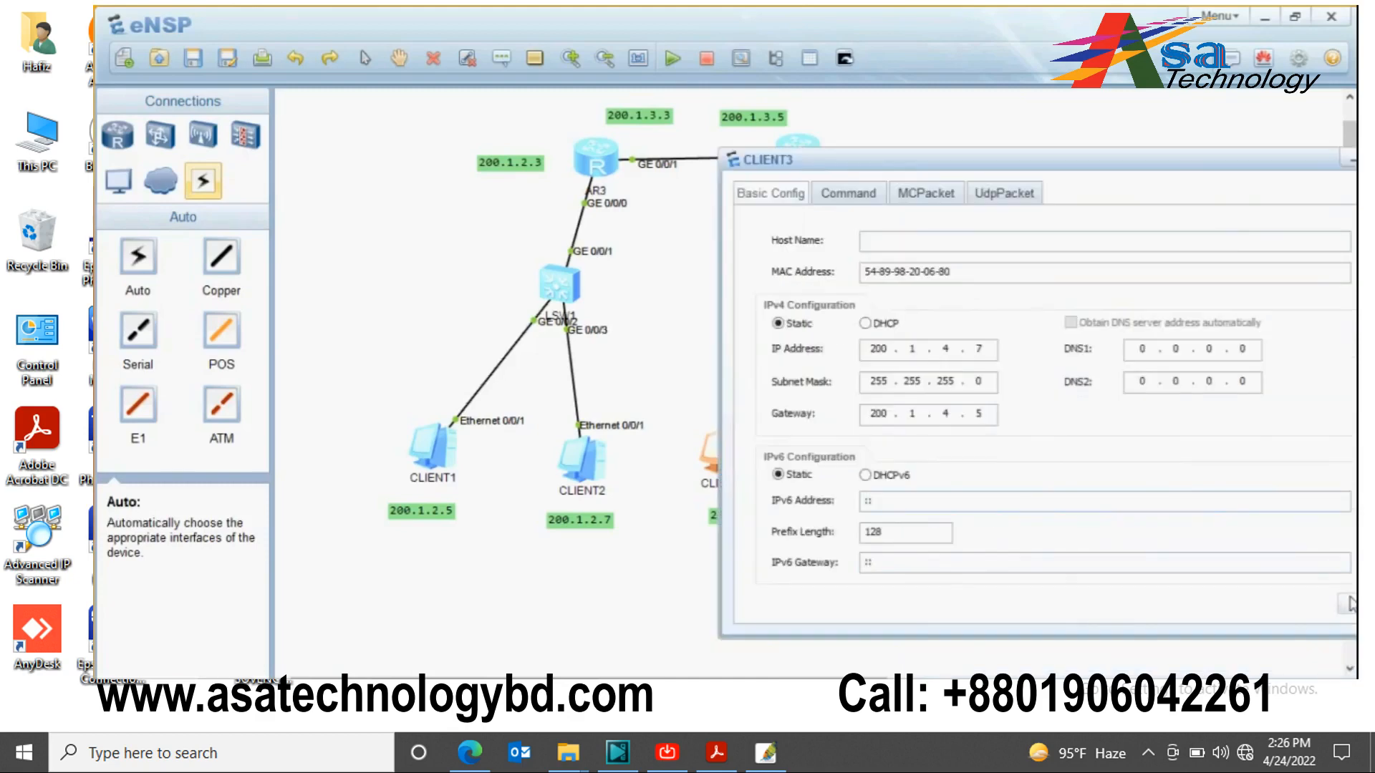
{"action": "left_click_drag", "start_coordinate": [1194, 163], "coordinate": [1005, 188]}
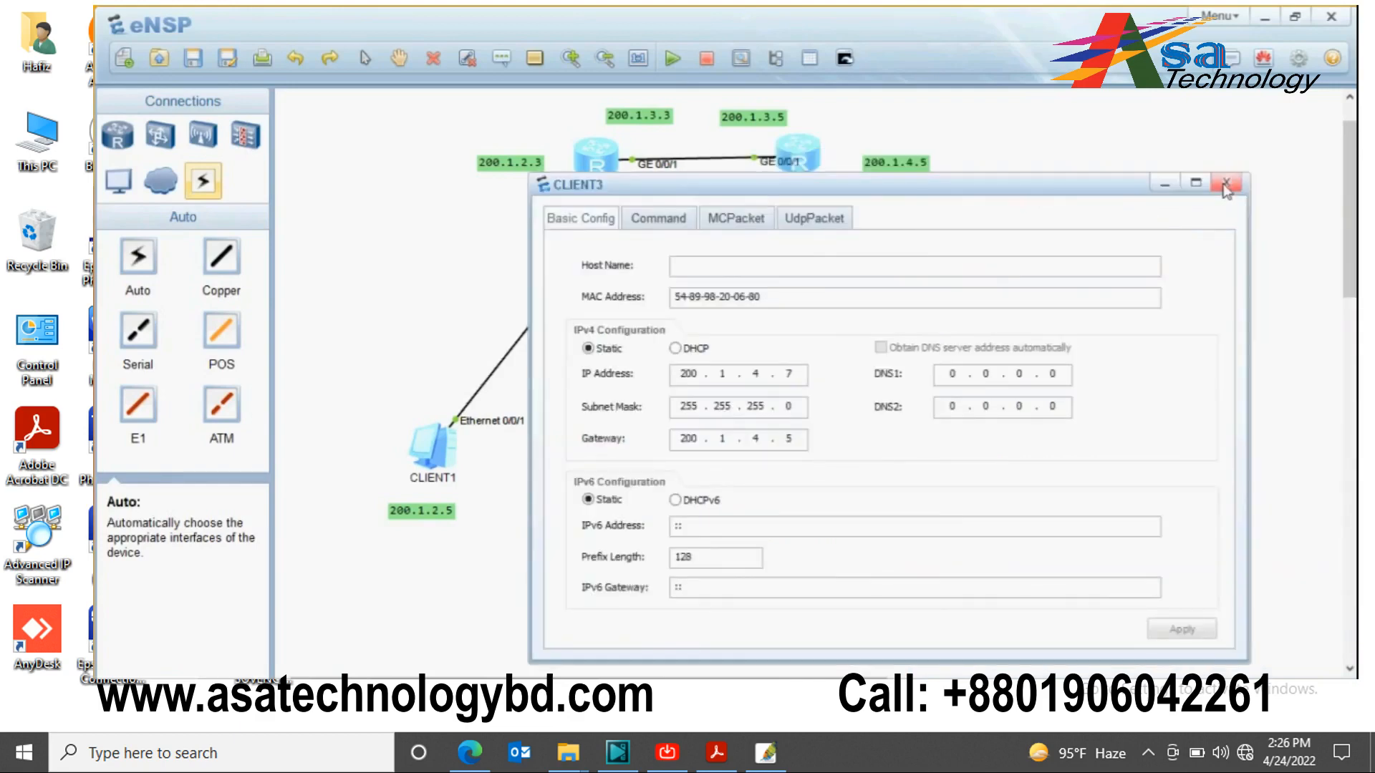
{"action": "left_click", "coordinate": [1226, 182]}
Step: Open CLIENT4's configuration and set its IPv4 address to 200.1.4.9 with subnet mask 255.255.255.0
{"action": "double_click", "coordinate": [871, 432]}
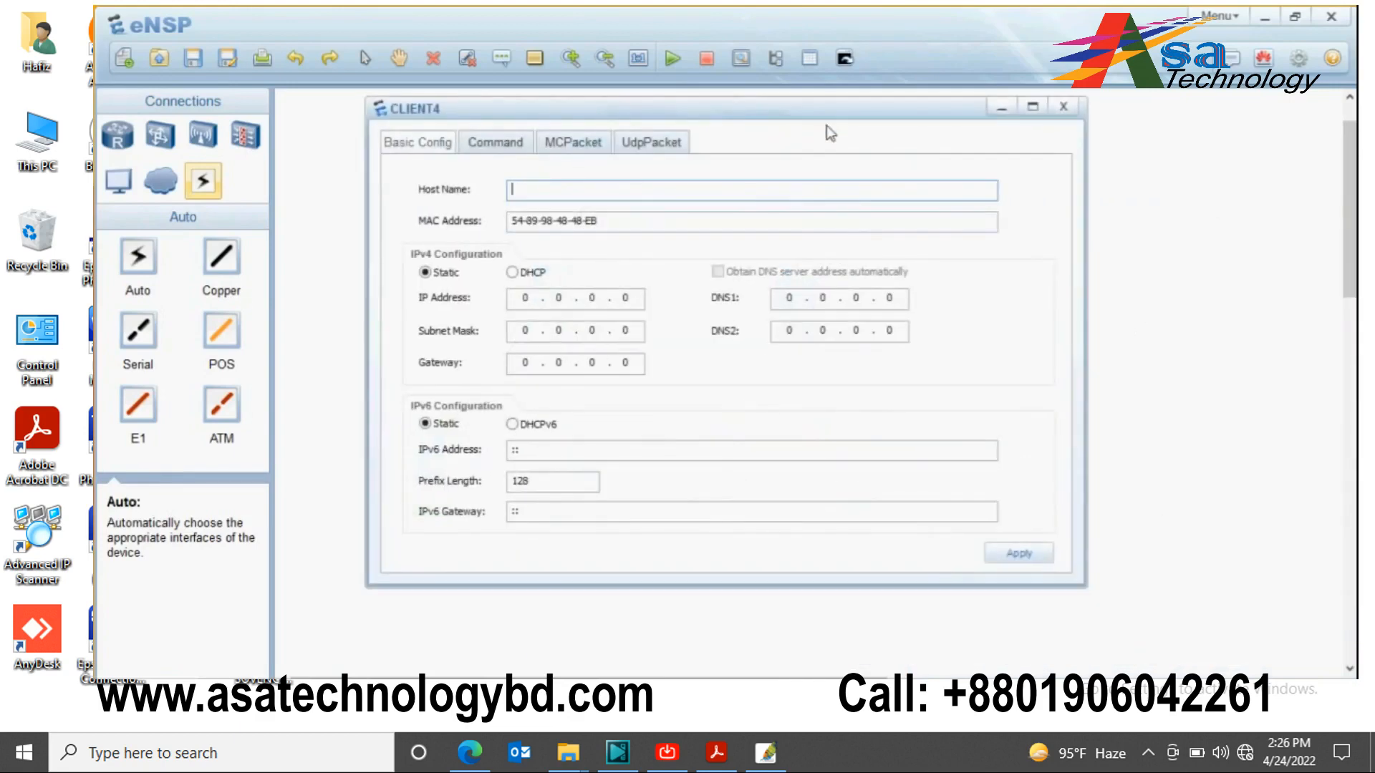
{"action": "left_click_drag", "start_coordinate": [824, 115], "coordinate": [1300, 233]}
{"action": "left_click", "coordinate": [998, 415]}
{"action": "left_click_drag", "start_coordinate": [1030, 239], "coordinate": [1195, 270]}
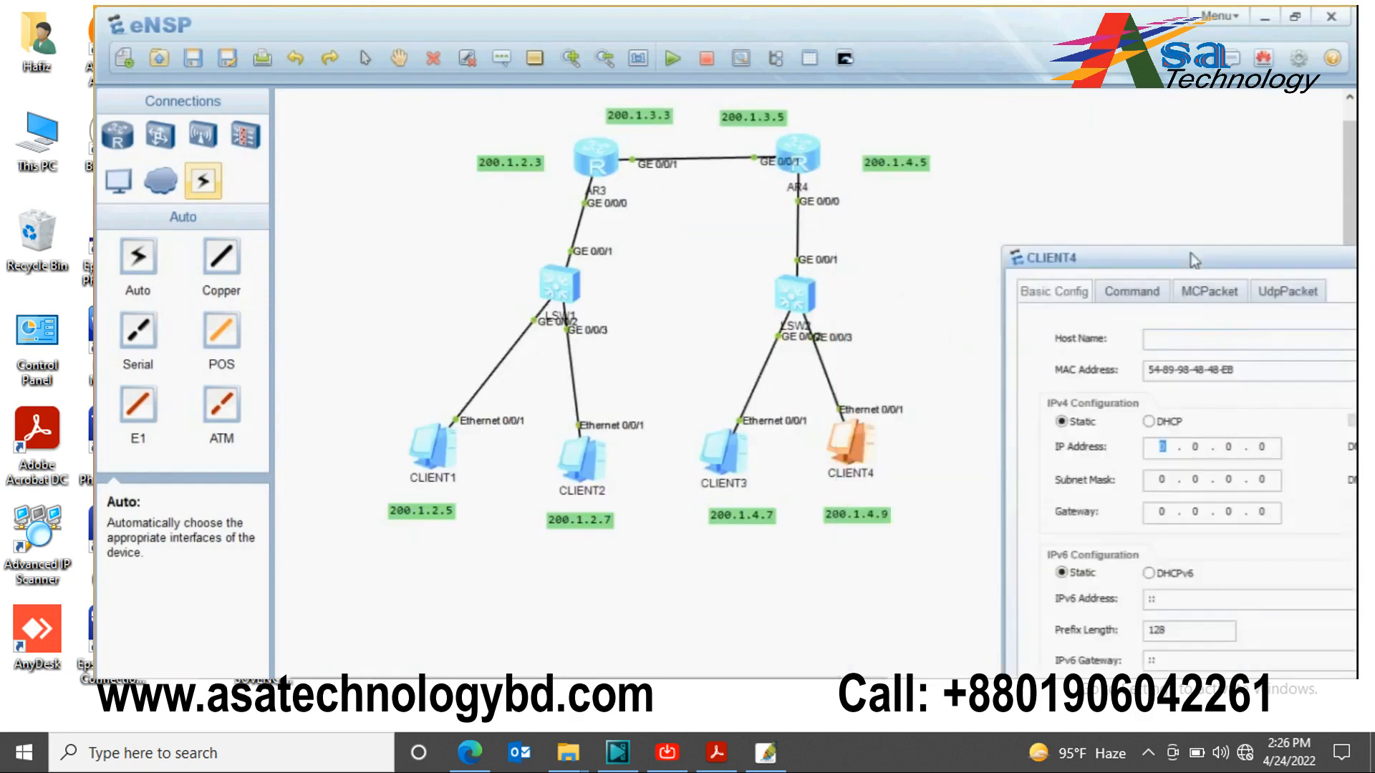
{"action": "type", "text": "2001.49"}
{"action": "left_click", "coordinate": [1169, 480]}
{"action": "type", "text": "255 . 255 . 255"}
Step: Set CLIENT4's gateway to 200.1.4.5 and apply the configuration
{"action": "left_click", "coordinate": [1160, 513]}
{"action": "type", "text": "200 . 1 . 4 . 5"}
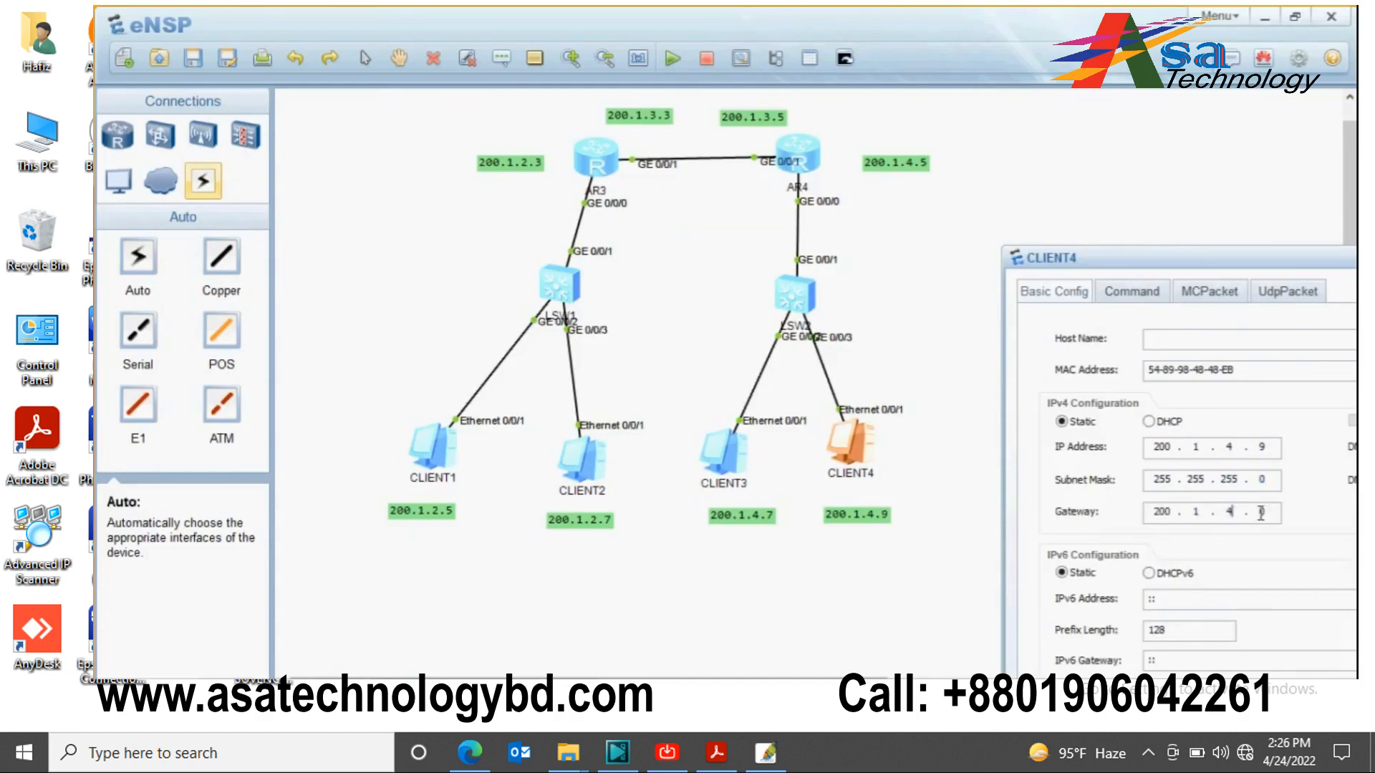
{"action": "left_click_drag", "start_coordinate": [1258, 268], "coordinate": [895, 166]}
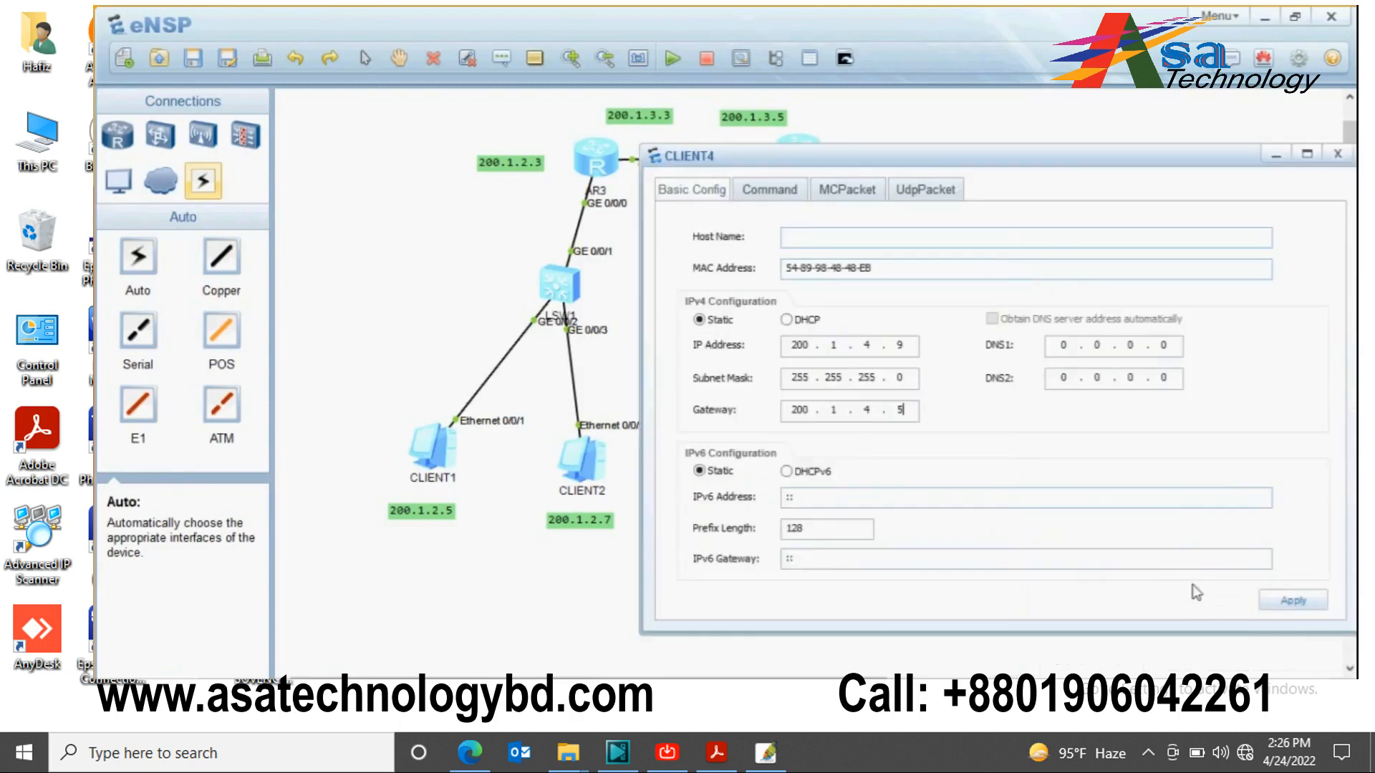
{"action": "left_click", "coordinate": [1289, 606]}
Step: Open CLIENT4's command line and ping CLIENT3 at 200.1.4.7
{"action": "left_click", "coordinate": [773, 190]}
{"action": "left_click_drag", "start_coordinate": [799, 154], "coordinate": [1127, 311]}
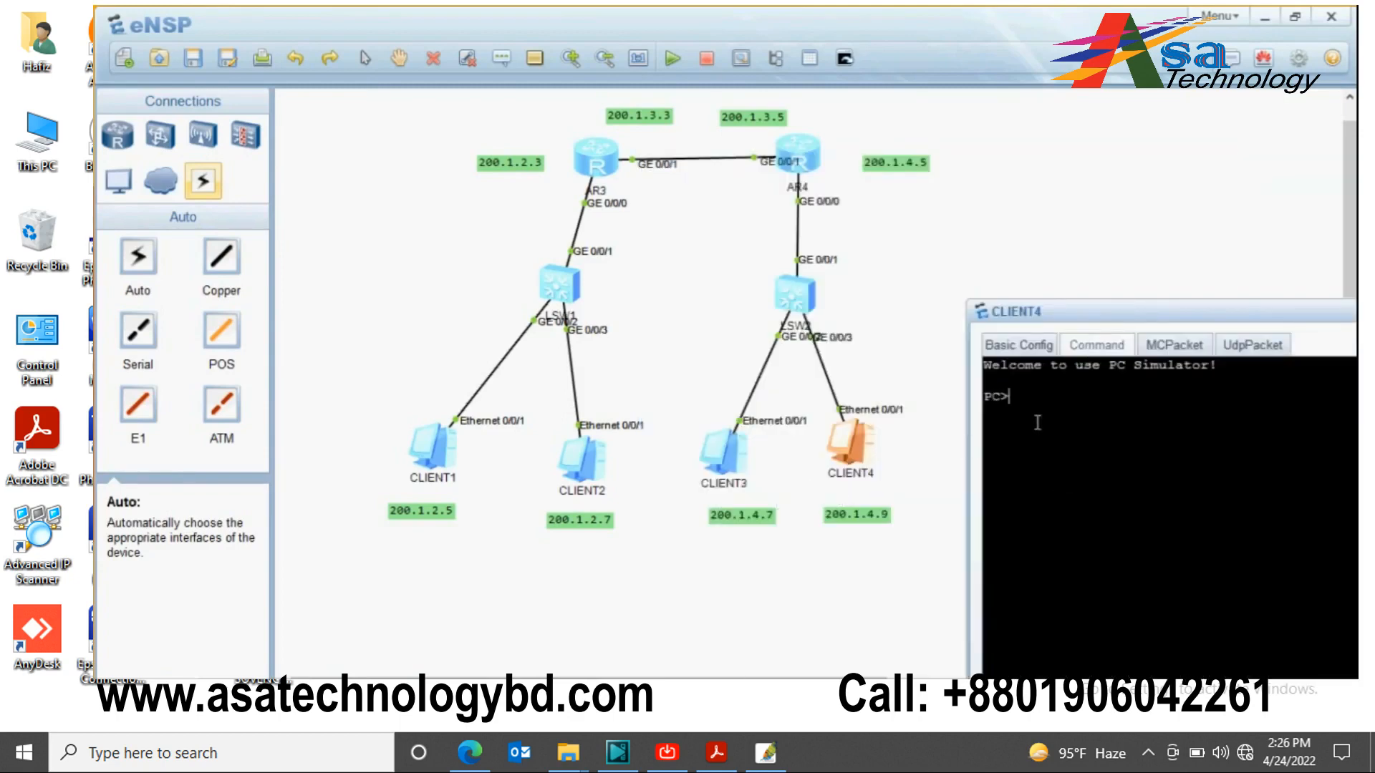
{"action": "type", "text": "ping 200.1.477"}
{"action": "key", "text": "Return"}
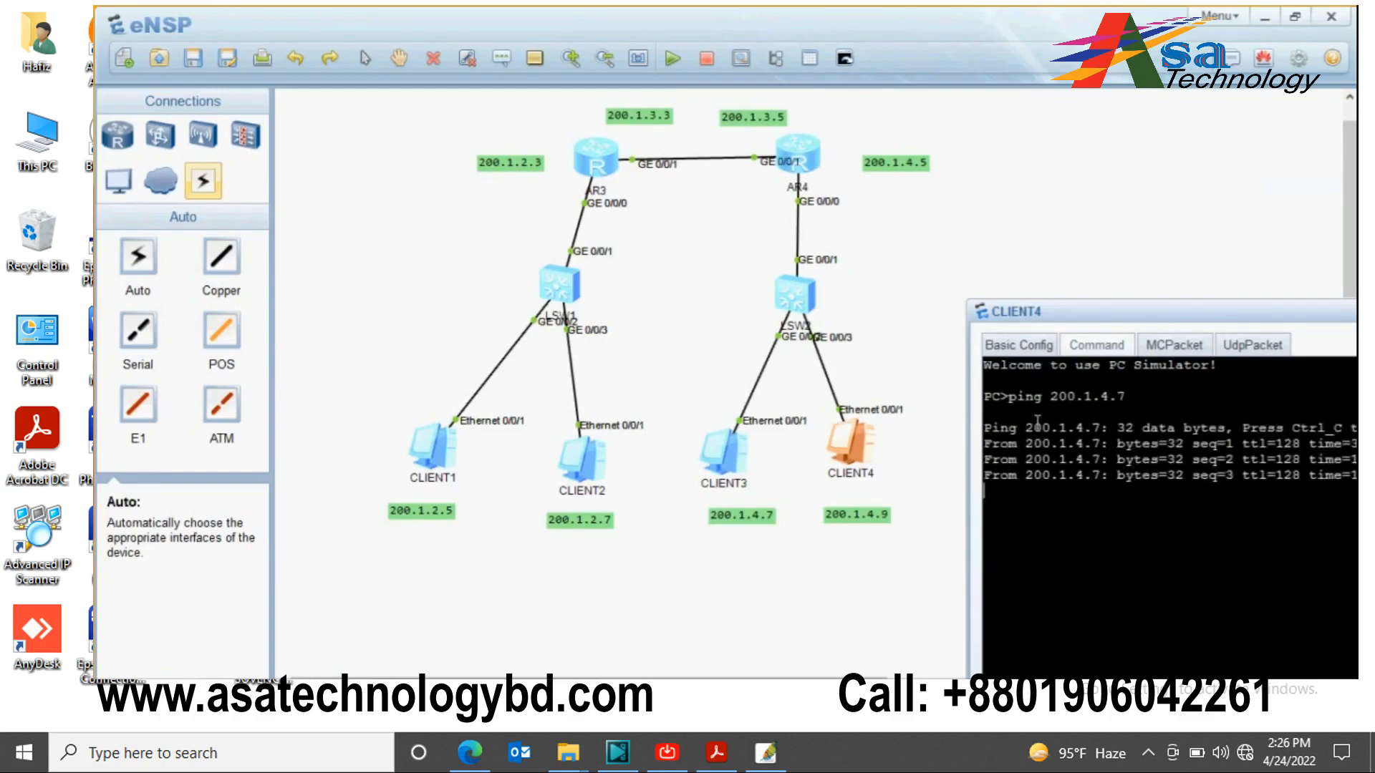
Step: Ping the gateway 200.1.4.5 from CLIENT4 and move the window so the replies can be read
{"action": "key", "text": "Up"}
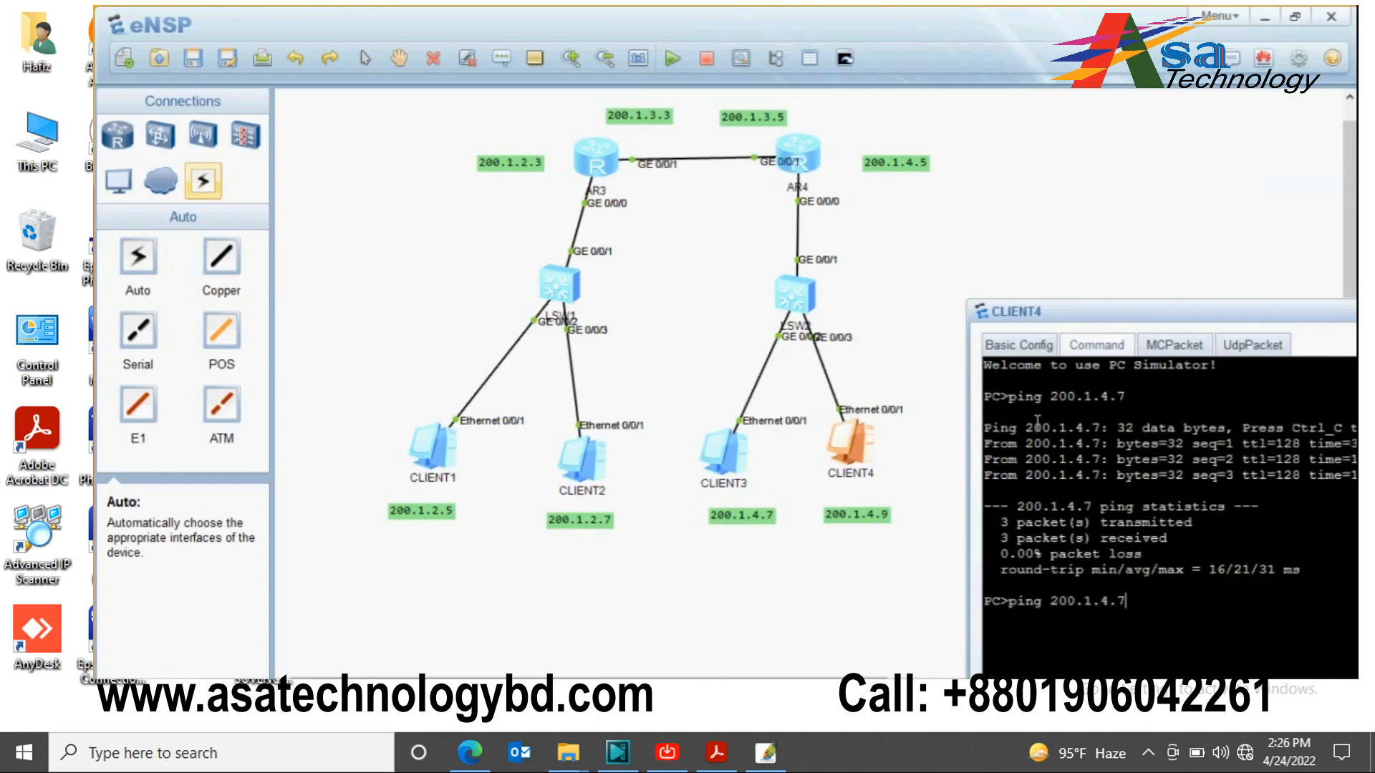
{"action": "key", "text": "BackSpace"}
{"action": "key", "text": "BackSpace"}
{"action": "key", "text": "BackSpace"}
{"action": "type", "text": "4.5"}
{"action": "key", "text": "Return"}
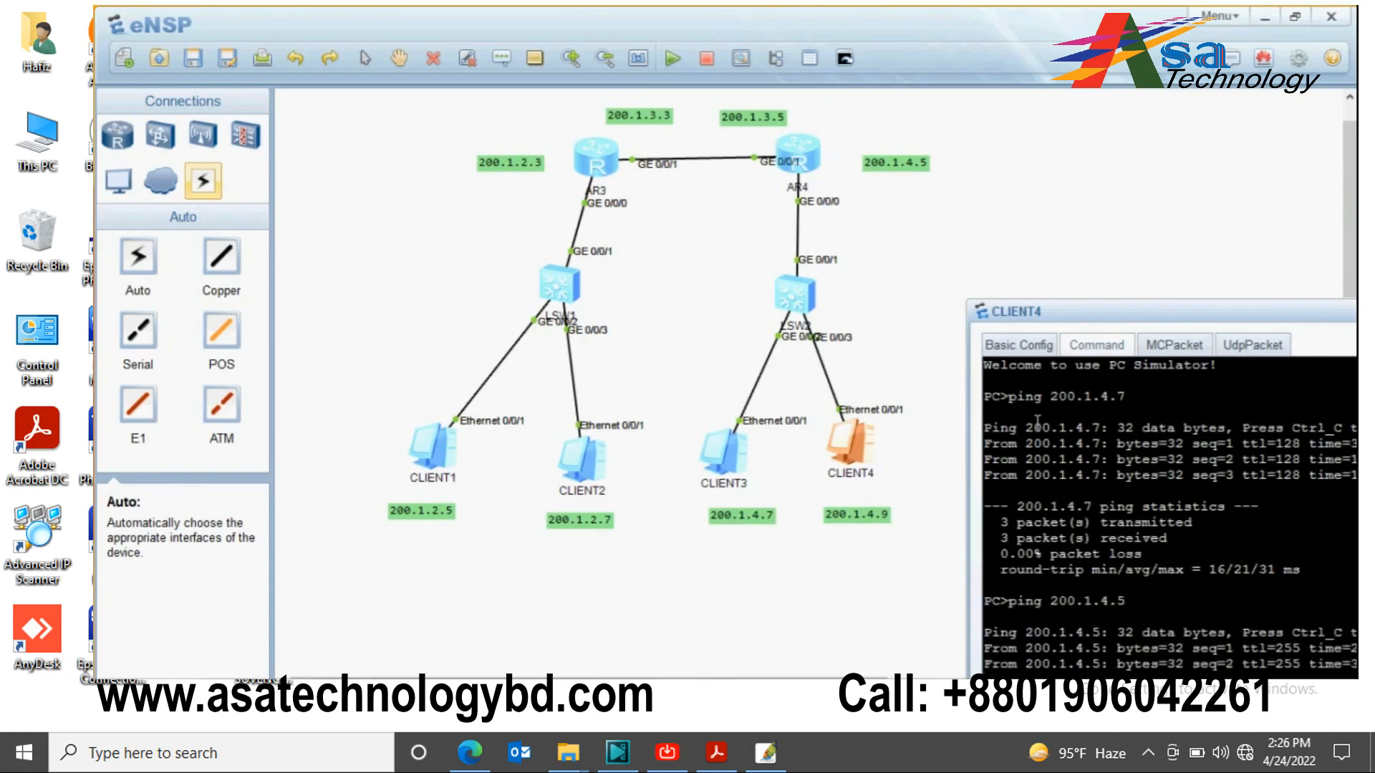
{"action": "left_click_drag", "start_coordinate": [1048, 309], "coordinate": [960, 120]}
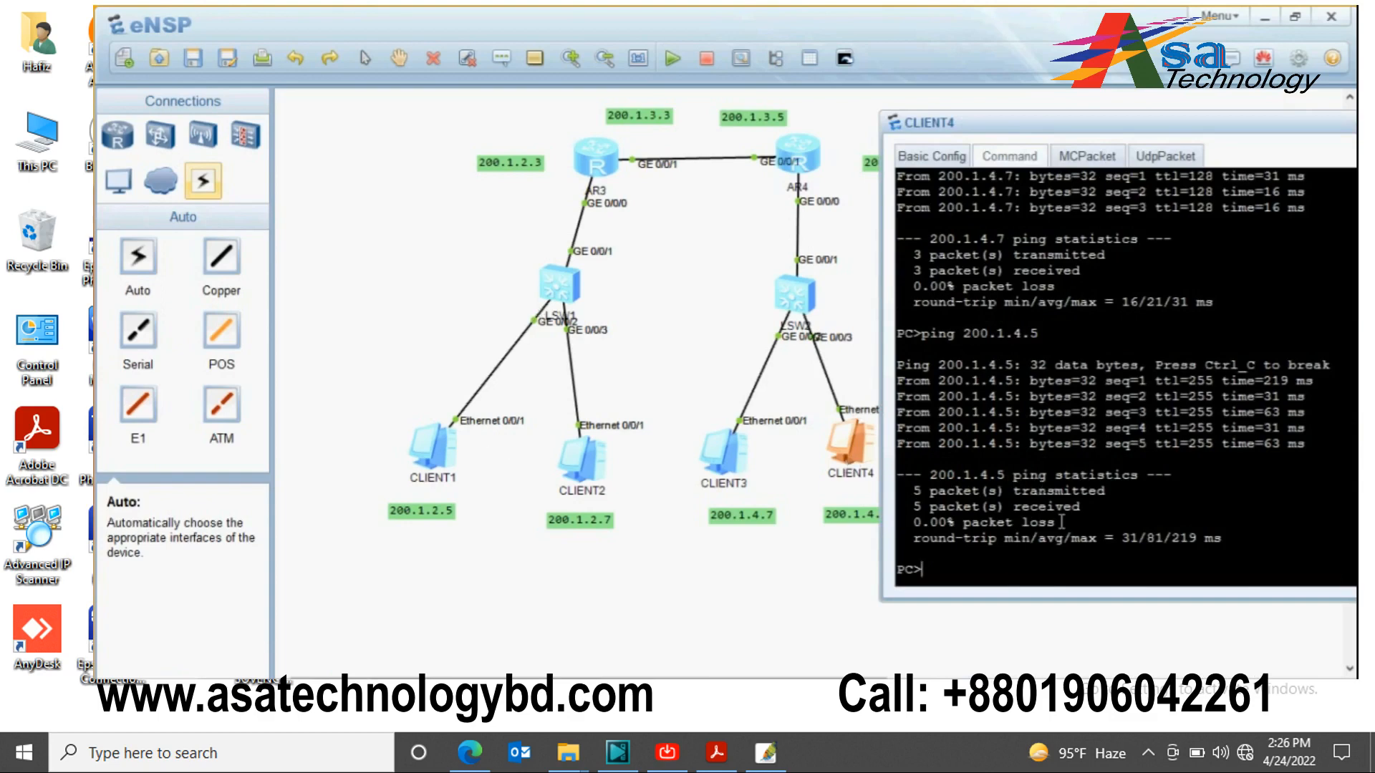
Step: Ping CLIENT2 at 200.1.2.7 from CLIENT4 and close CLIENT4's window
{"action": "key", "text": "Up"}
{"action": "key", "text": "BackSpace"}
{"action": "key", "text": "BackSpace"}
{"action": "key", "text": "BackSpace"}
{"action": "type", "text": "200.1.2.7"}
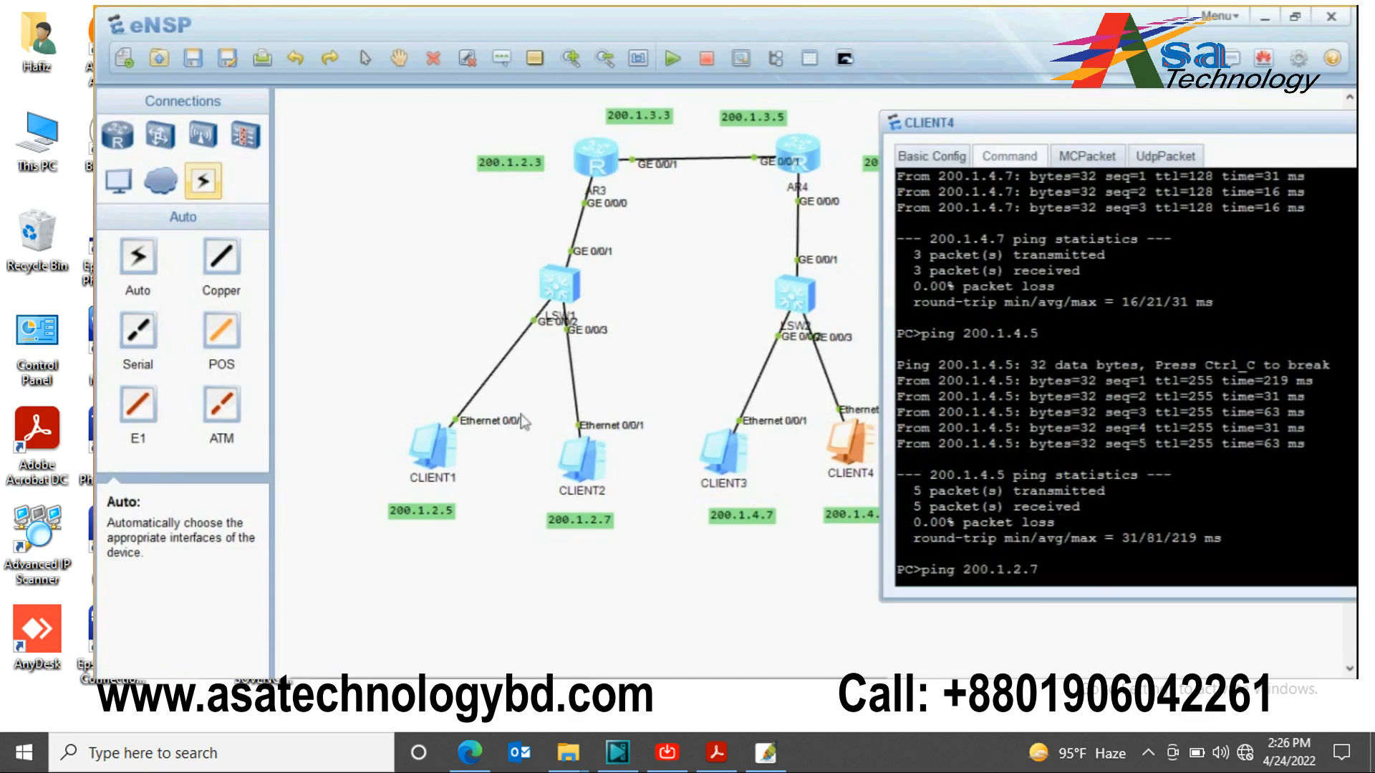
{"action": "key", "text": "Return"}
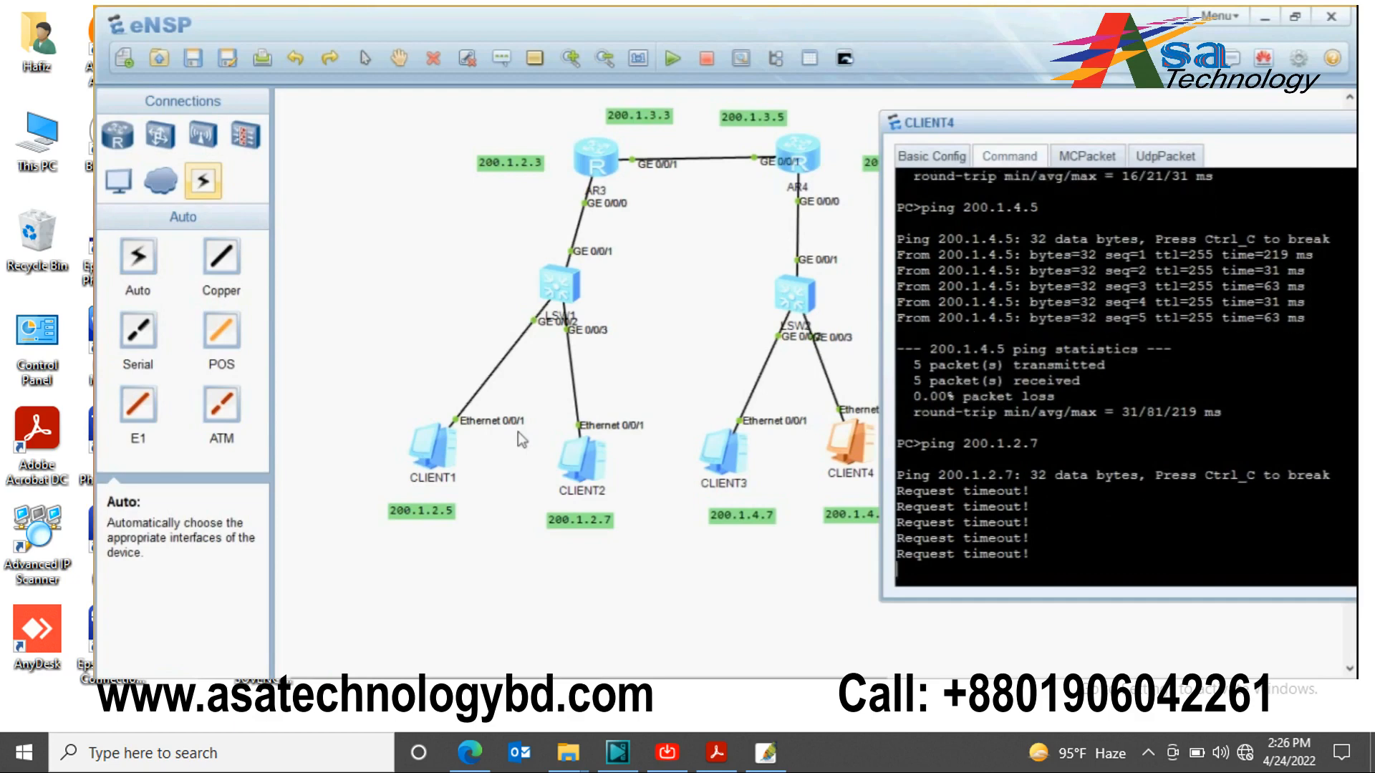
{"action": "left_click_drag", "start_coordinate": [981, 131], "coordinate": [716, 171]}
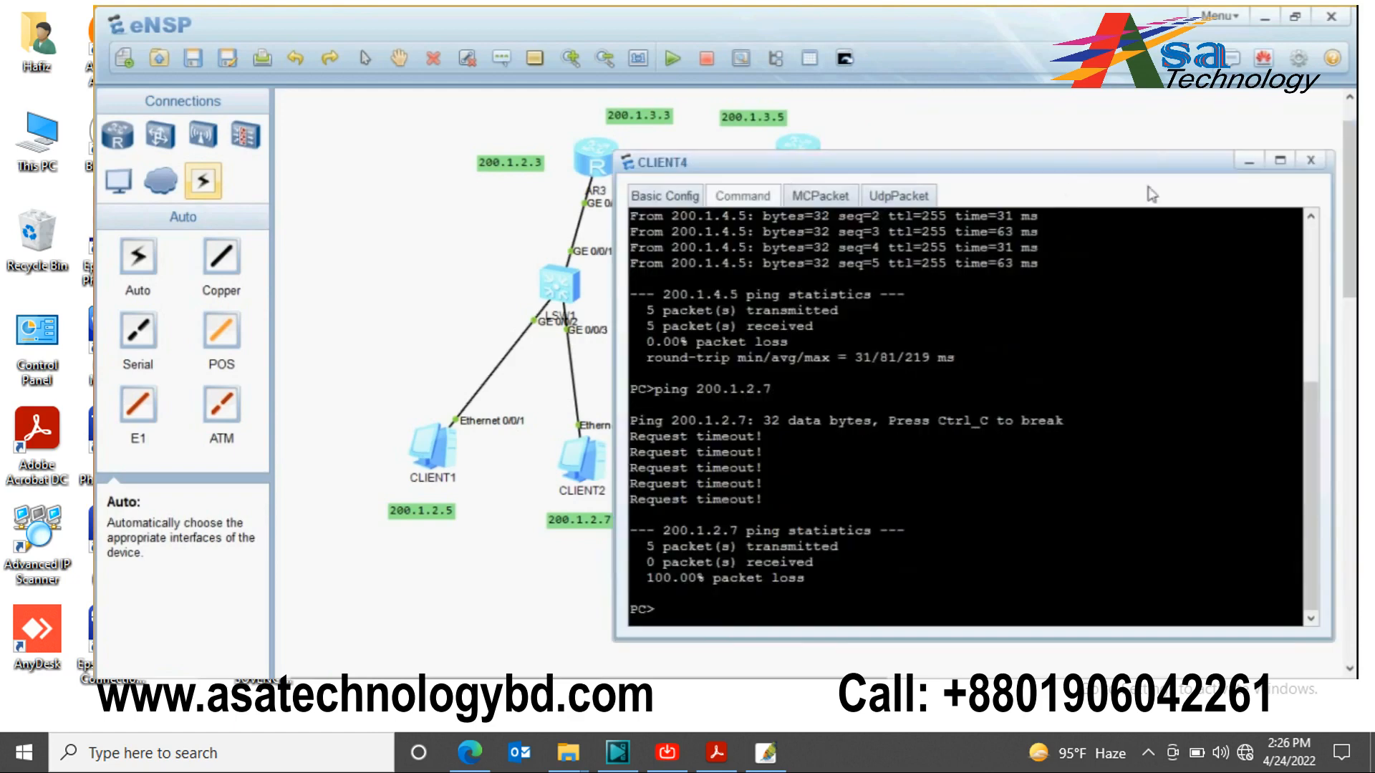
{"action": "left_click", "coordinate": [1310, 161]}
Step: Add a text label reading STATIC ROUTING above the two routers in the topology
{"action": "scroll", "coordinate": [1003, 115], "scroll_direction": "up", "scroll_amount": 2}
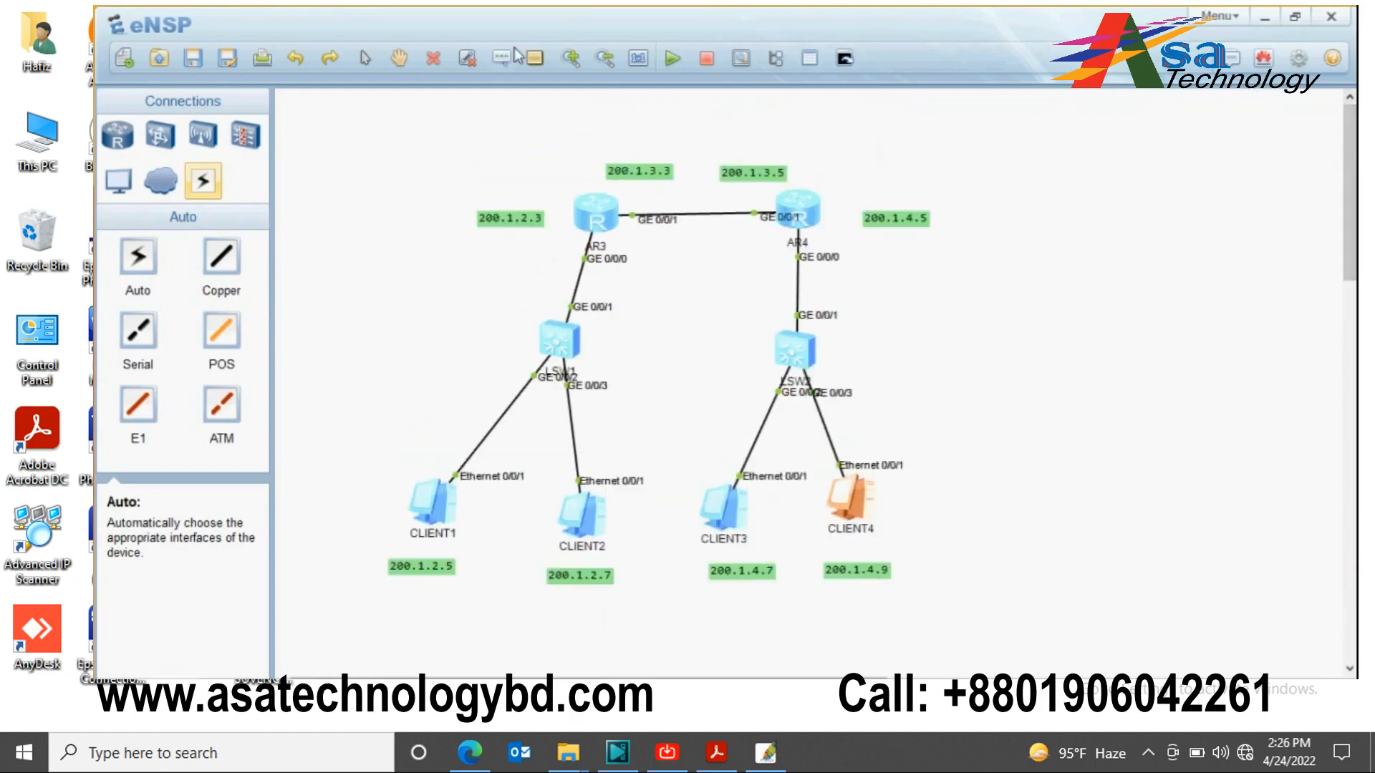
{"action": "left_click", "coordinate": [534, 58]}
{"action": "type", "text": "STATIC ROUTING"}
{"action": "left_click", "coordinate": [873, 133]}
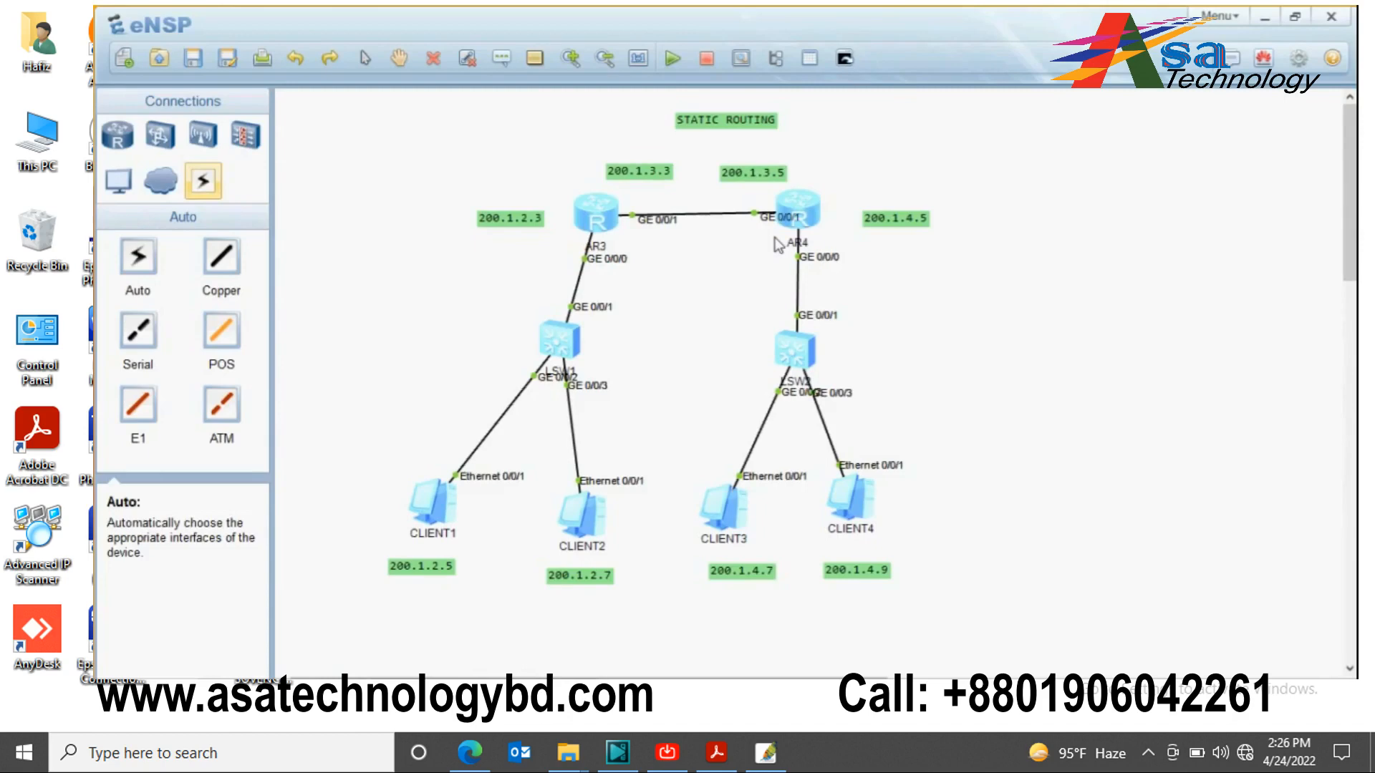
Step: Switch to the Notepad notes and add the line "network mask (/n)" a few lines below "ospf"
{"action": "left_click", "coordinate": [618, 697]}
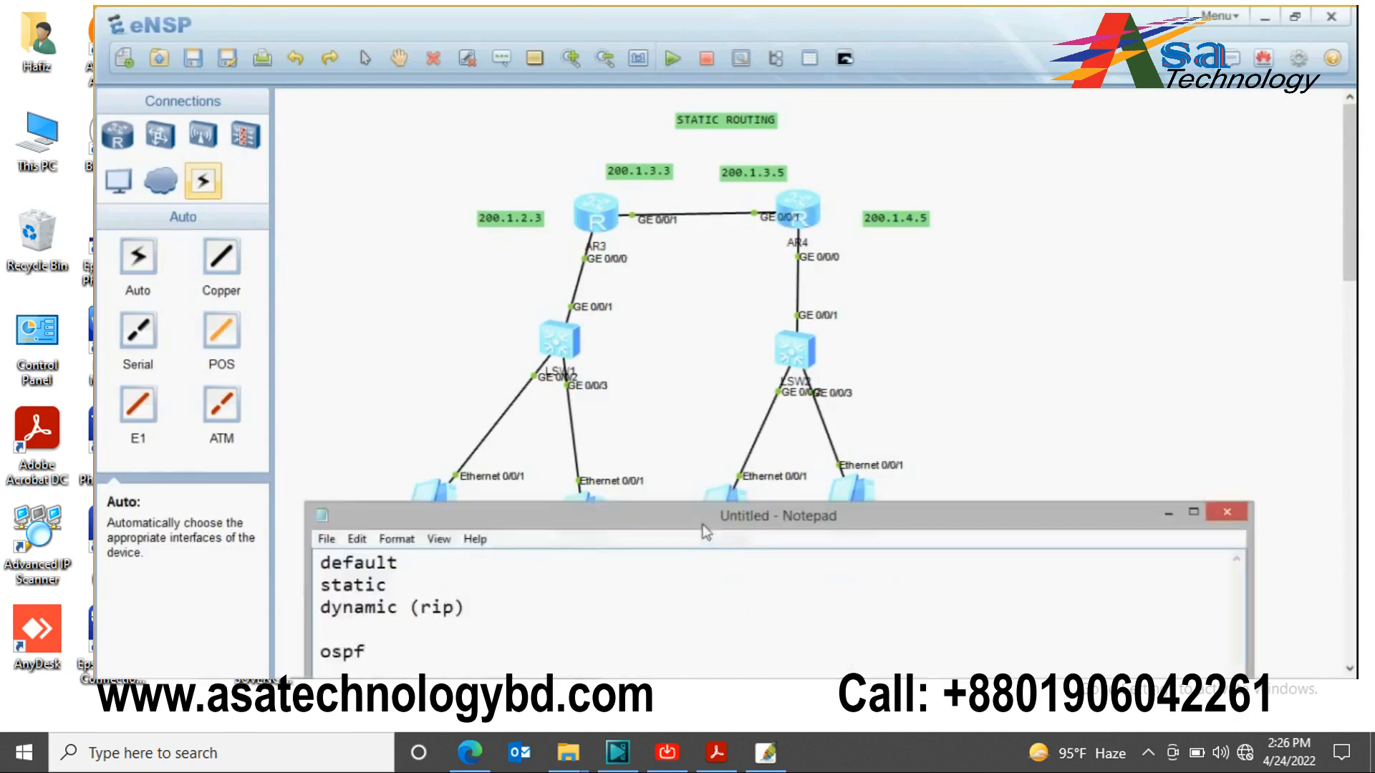
{"action": "left_click_drag", "start_coordinate": [703, 524], "coordinate": [862, 334]}
{"action": "key", "text": "Return"}
{"action": "key", "text": "Return"}
{"action": "key", "text": "Return"}
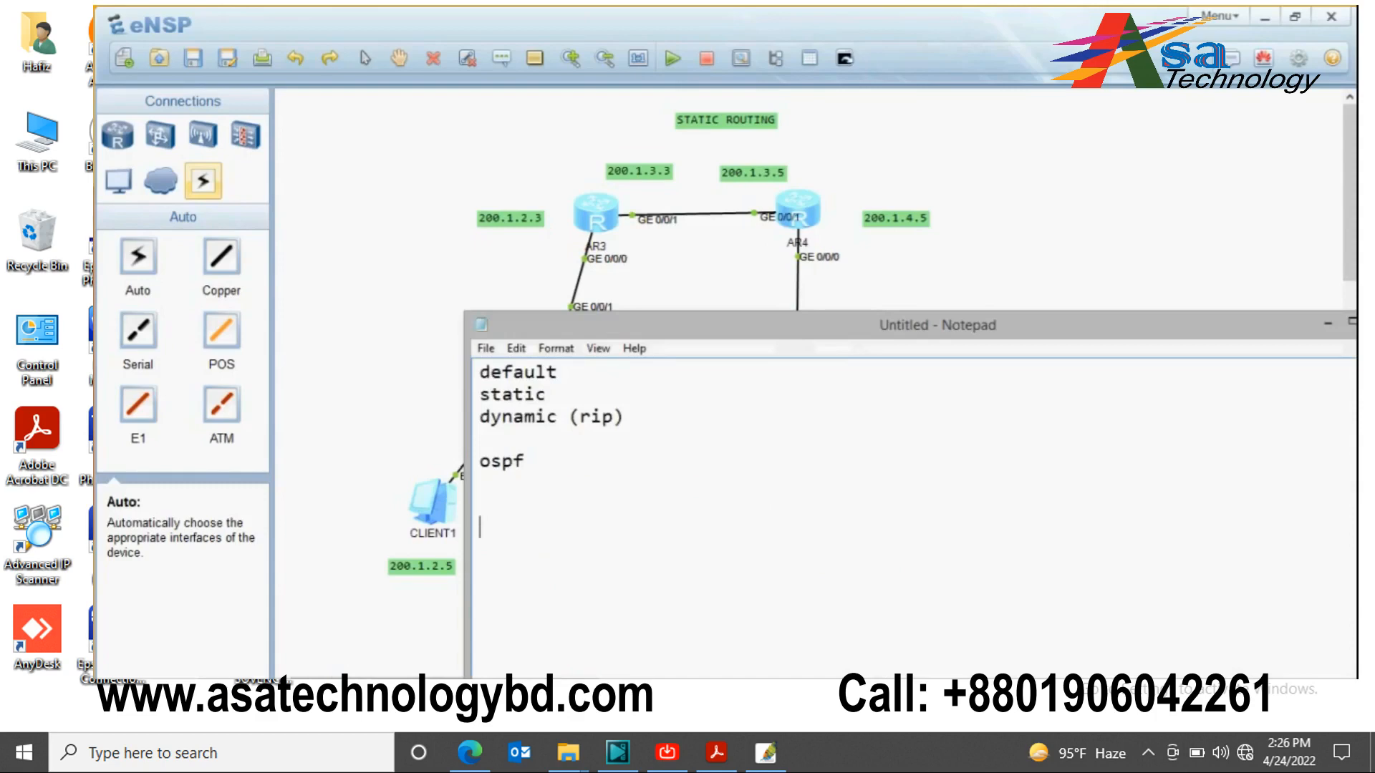
{"action": "type", "text": "NETWO"}
{"action": "key", "text": "BackSpace"}
{"action": "key", "text": "BackSpace"}
{"action": "key", "text": "BackSpace"}
{"action": "key", "text": "BackSpace"}
{"action": "key", "text": "BackSpace"}
{"action": "key", "text": "Caps_Lock"}
{"action": "type", "text": "netw"}
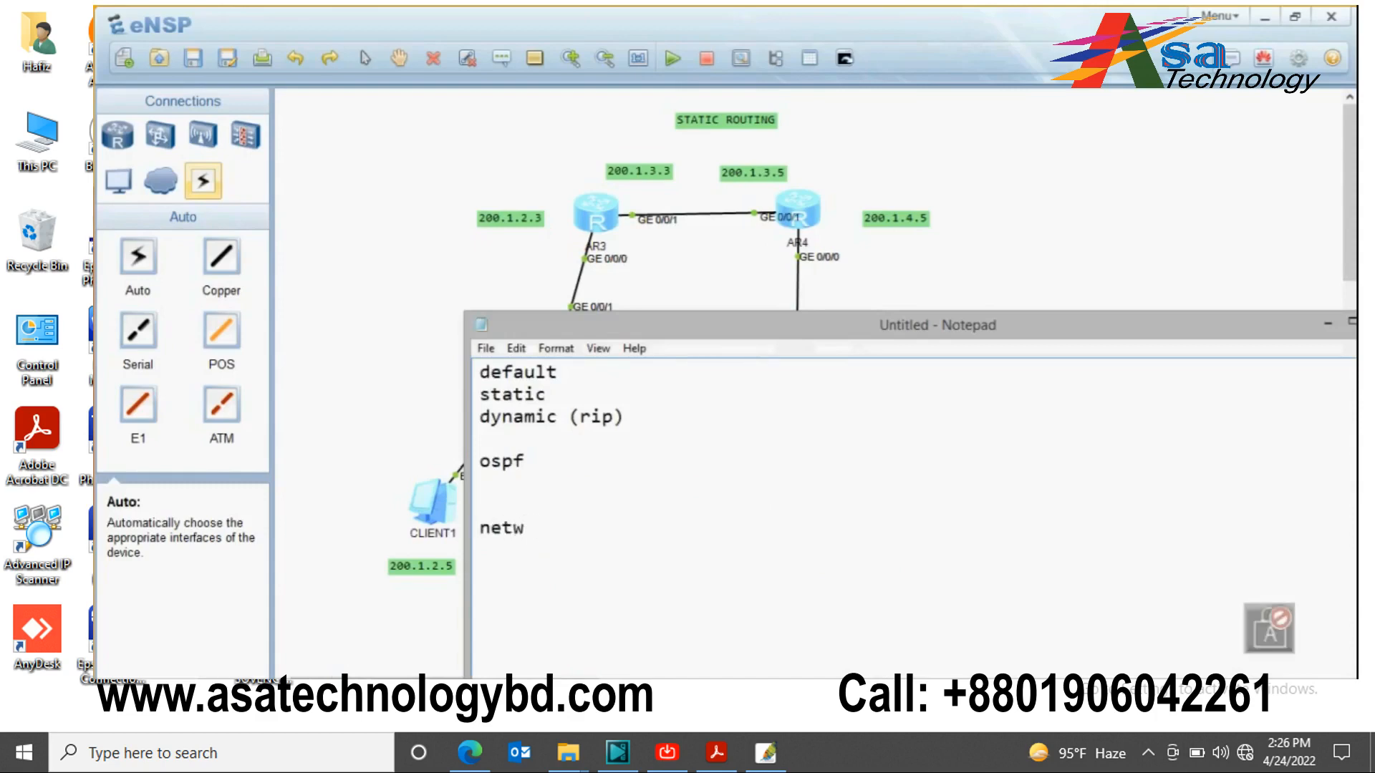
{"action": "type", "text": "ork"}
{"action": "key", "text": "BackSpace"}
{"action": "key", "text": "BackSpace"}
{"action": "type", "text": "ork mask (/n)"}
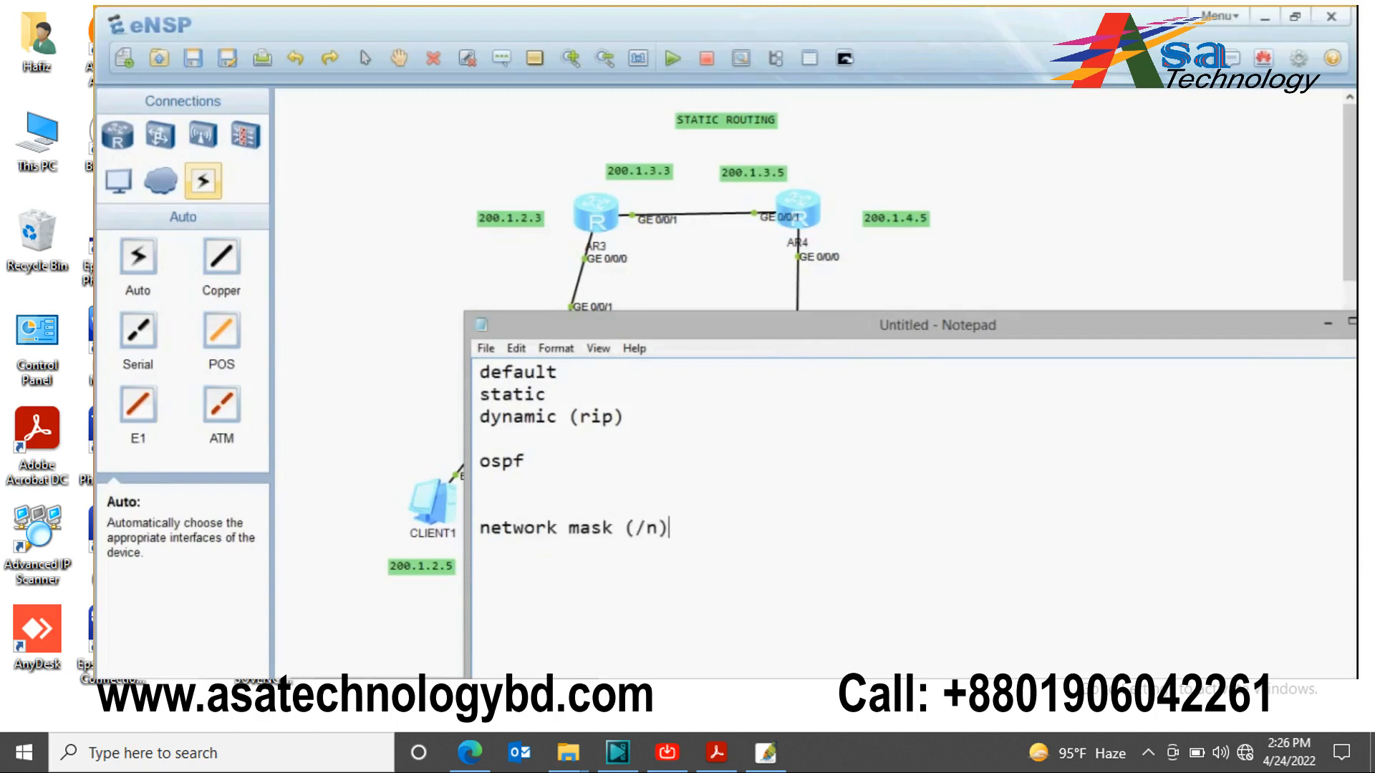
Step: Add the line "next hop" under the network mask line in the notes
{"action": "key", "text": "Return"}
{"action": "type", "text": "net"}
{"action": "type", "text": "t hop"}
{"action": "key", "text": "Left"}
{"action": "key", "text": "Left"}
{"action": "key", "text": "Left"}
{"action": "key", "text": "Left"}
{"action": "key", "text": "Right"}
{"action": "key", "text": "BackSpace"}
{"action": "type", "text": "x"}
{"action": "key", "text": "Right"}
{"action": "key", "text": "Right"}
{"action": "key", "text": "Right"}
{"action": "key", "text": "Right"}
{"action": "key", "text": "Right"}
Step: Add the lines "network addr" and "interface" below "next hop" in the notes
{"action": "key", "text": "Return"}
{"action": "type", "text": "network"}
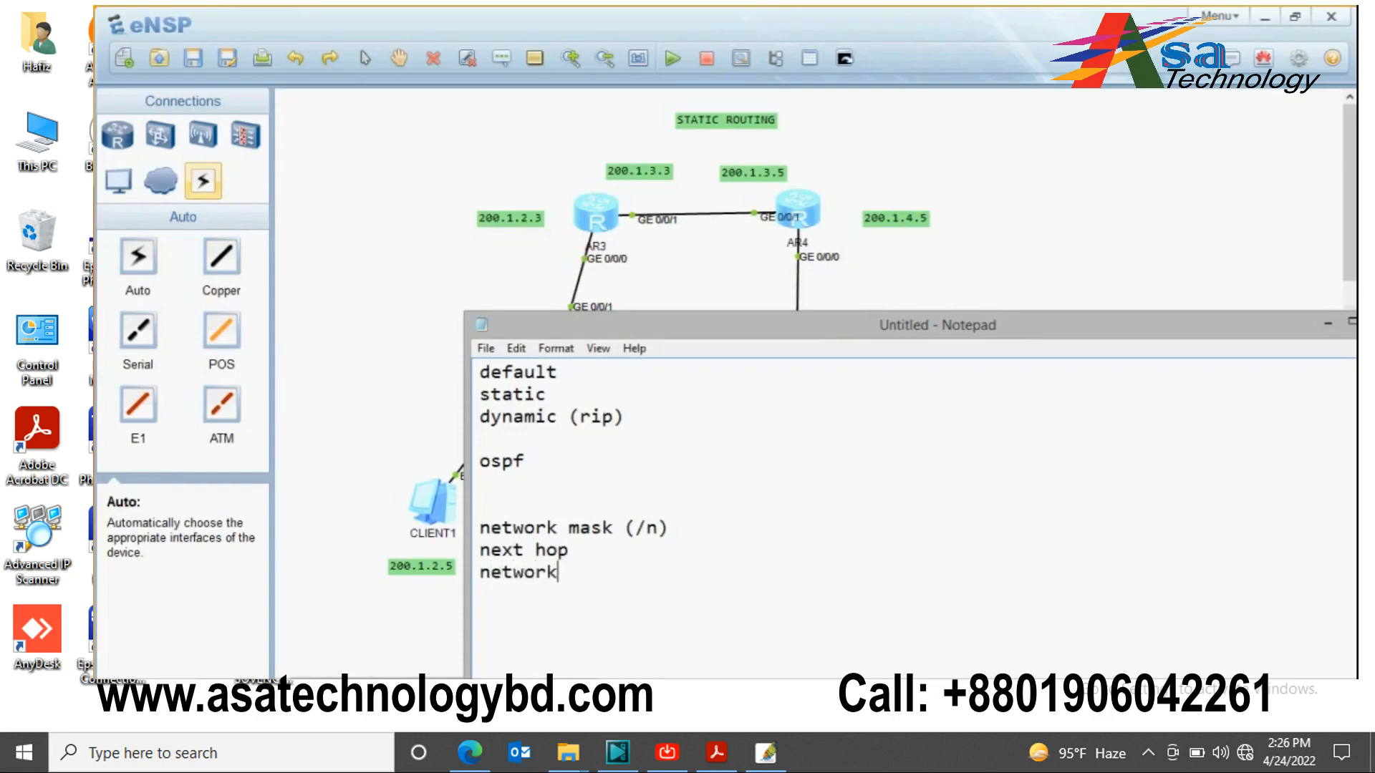
{"action": "type", "text": " addr"}
{"action": "left_click_drag", "start_coordinate": [617, 575], "coordinate": [490, 551]}
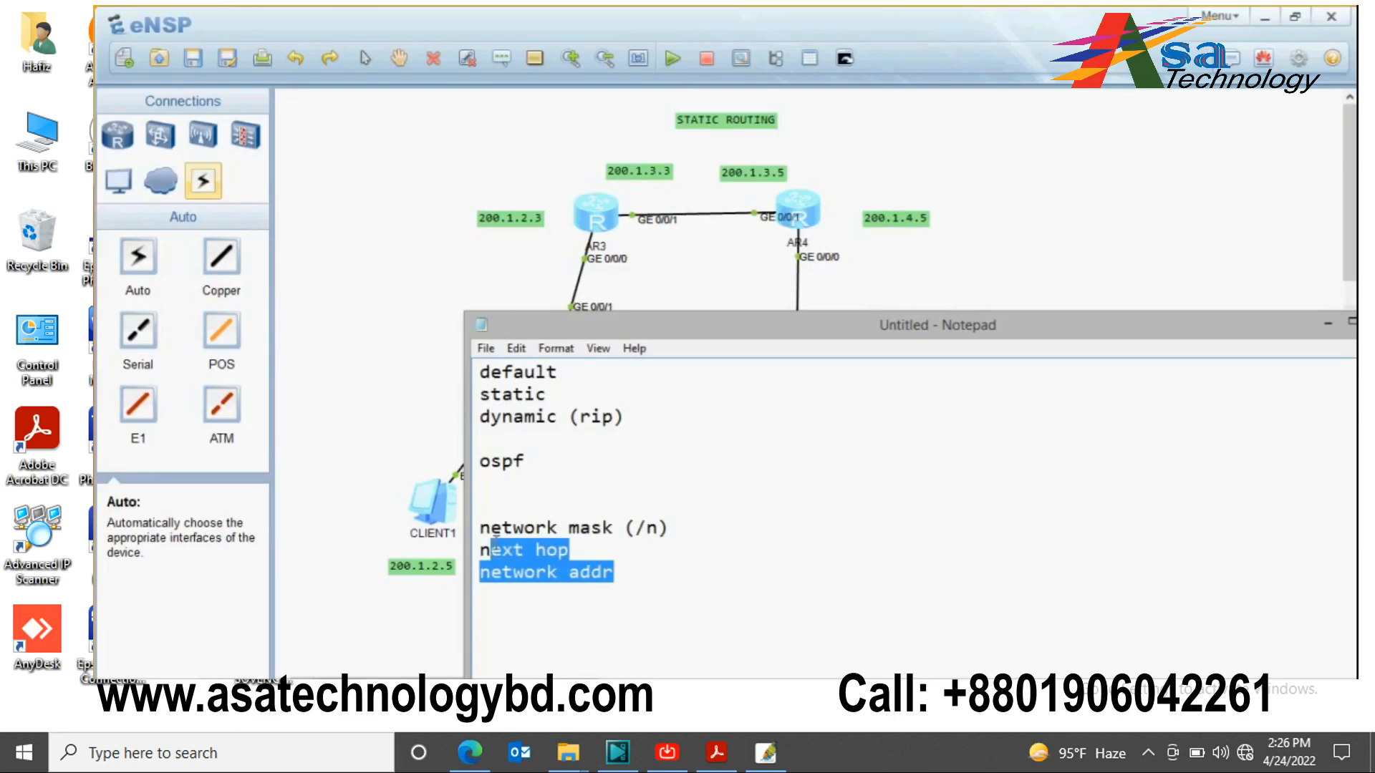
{"action": "left_click", "coordinate": [621, 599]}
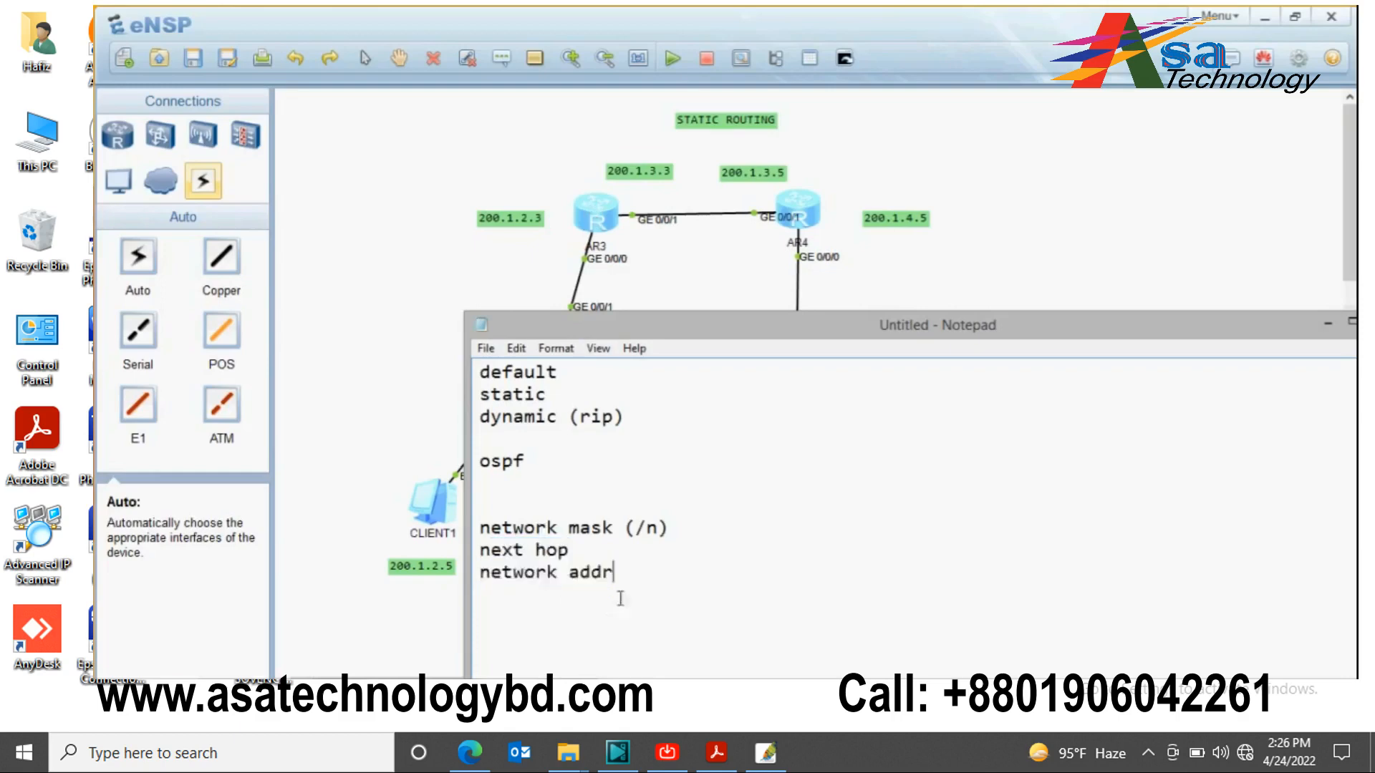
{"action": "left_click_drag", "start_coordinate": [620, 598], "coordinate": [478, 550]}
{"action": "left_click", "coordinate": [645, 561]}
{"action": "key", "text": "Return"}
{"action": "type", "text": "interface"}
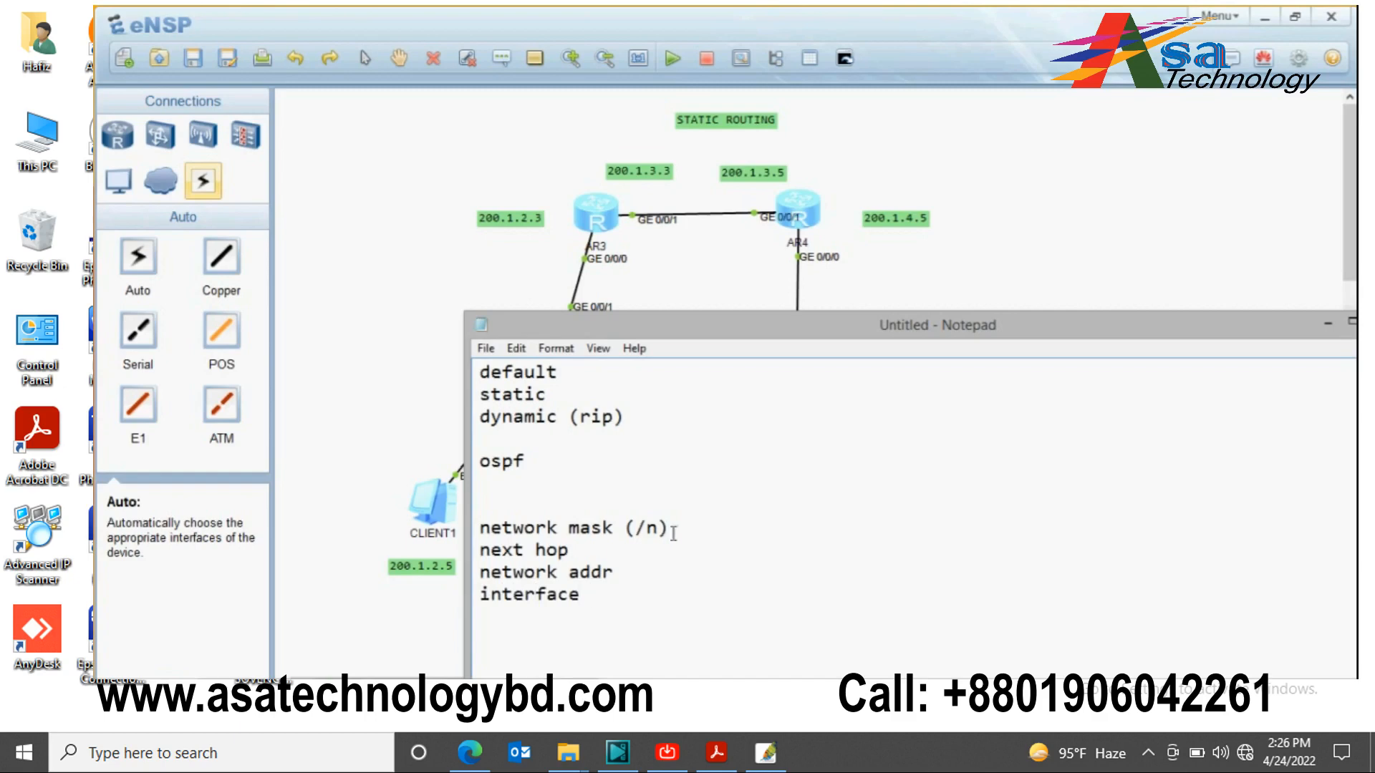
Step: Switch back to the eNSP topology, open router AR3's console and enter system view
{"action": "left_click_drag", "start_coordinate": [757, 327], "coordinate": [697, 450]}
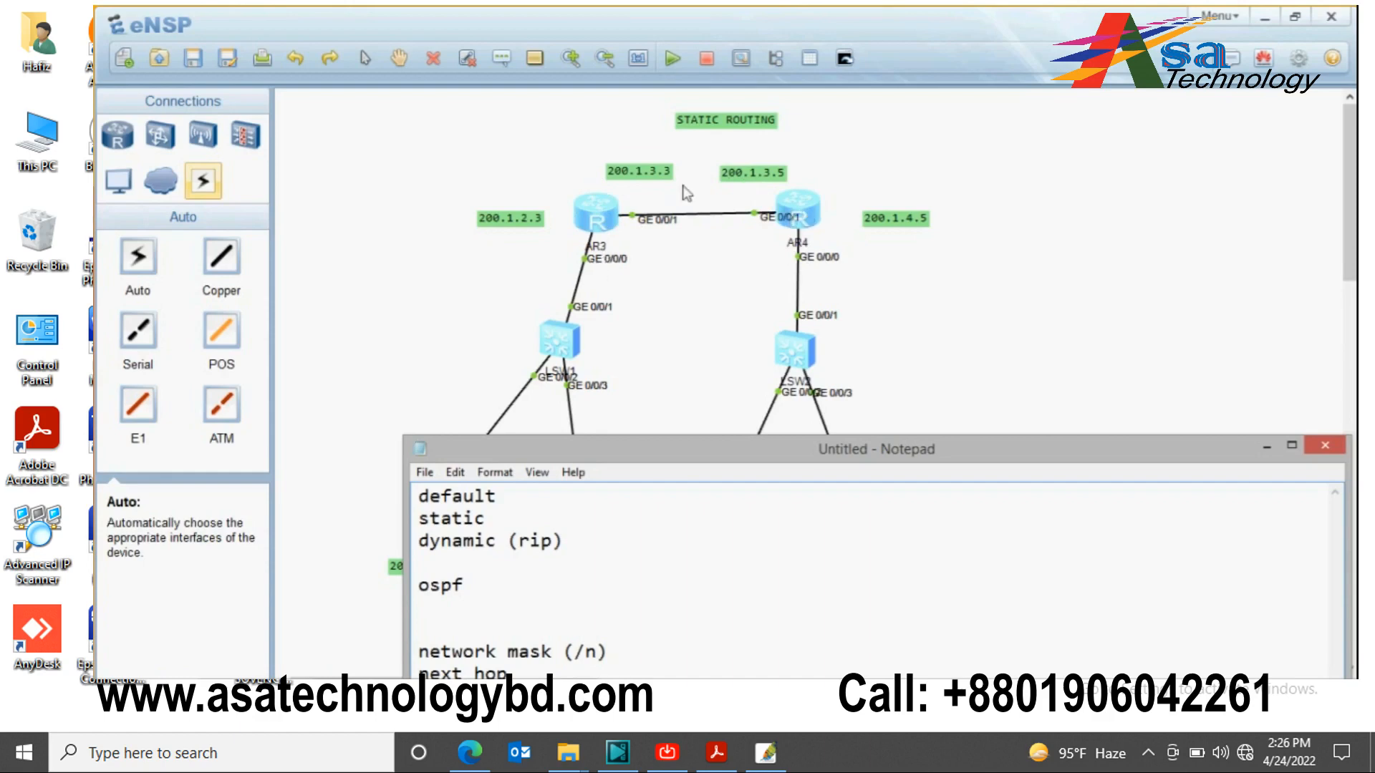
{"action": "left_click", "coordinate": [702, 261]}
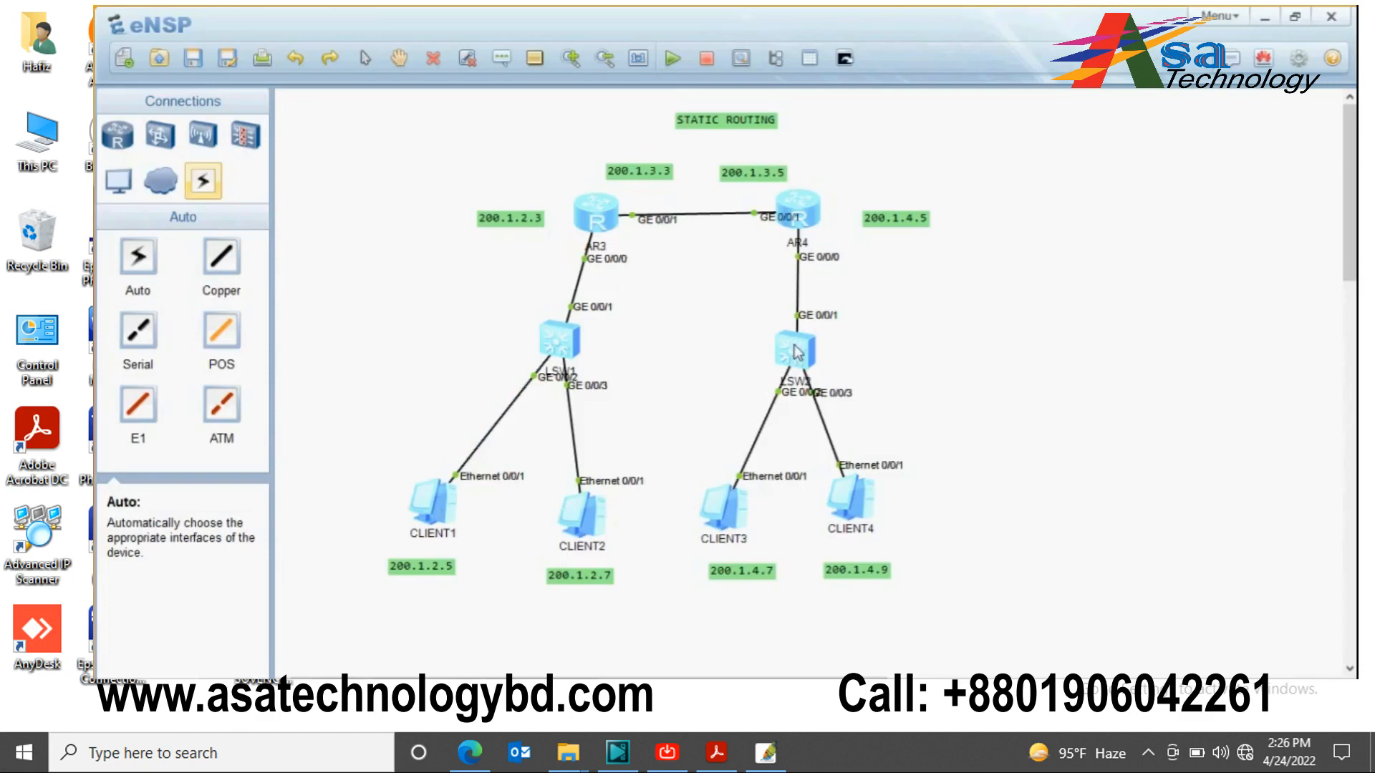
{"action": "double_click", "coordinate": [594, 213]}
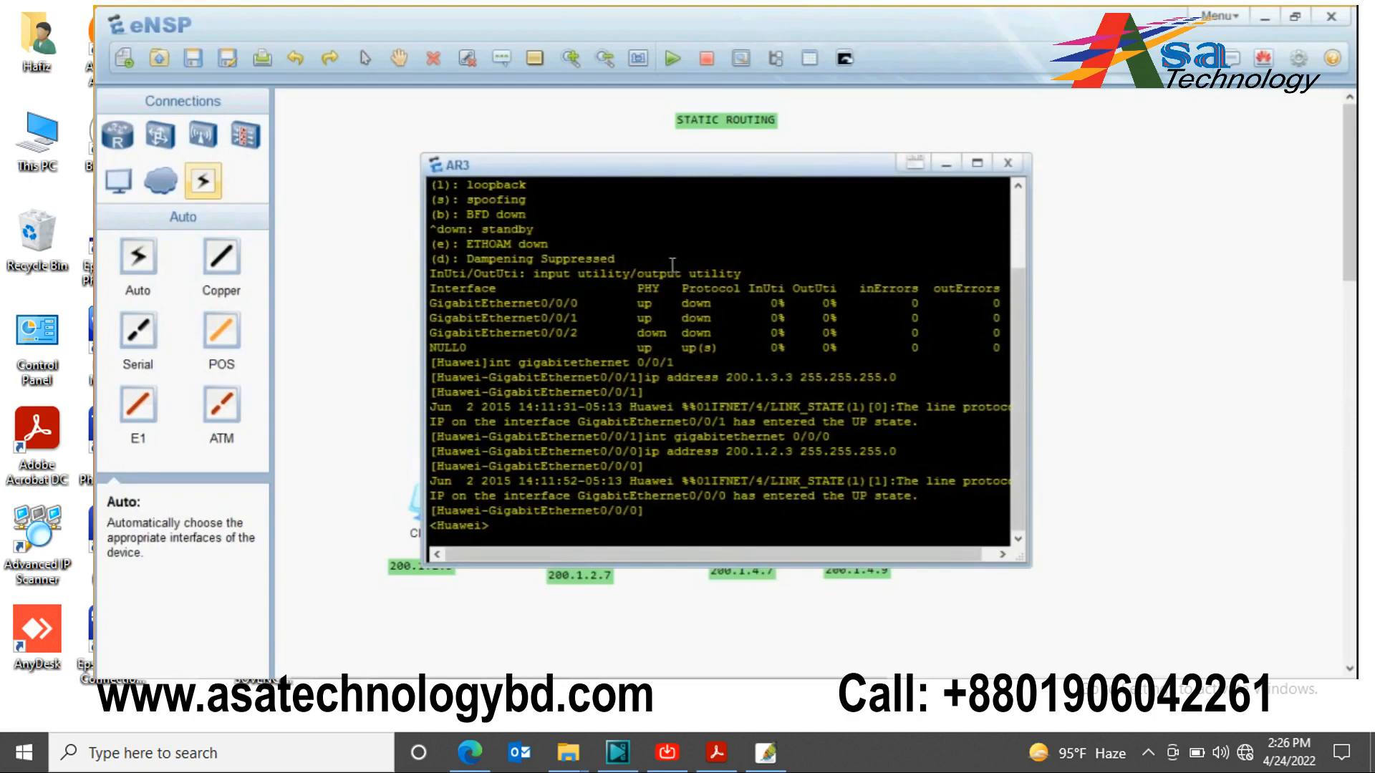
{"action": "type", "text": "system-view"}
{"action": "key", "text": "Return"}
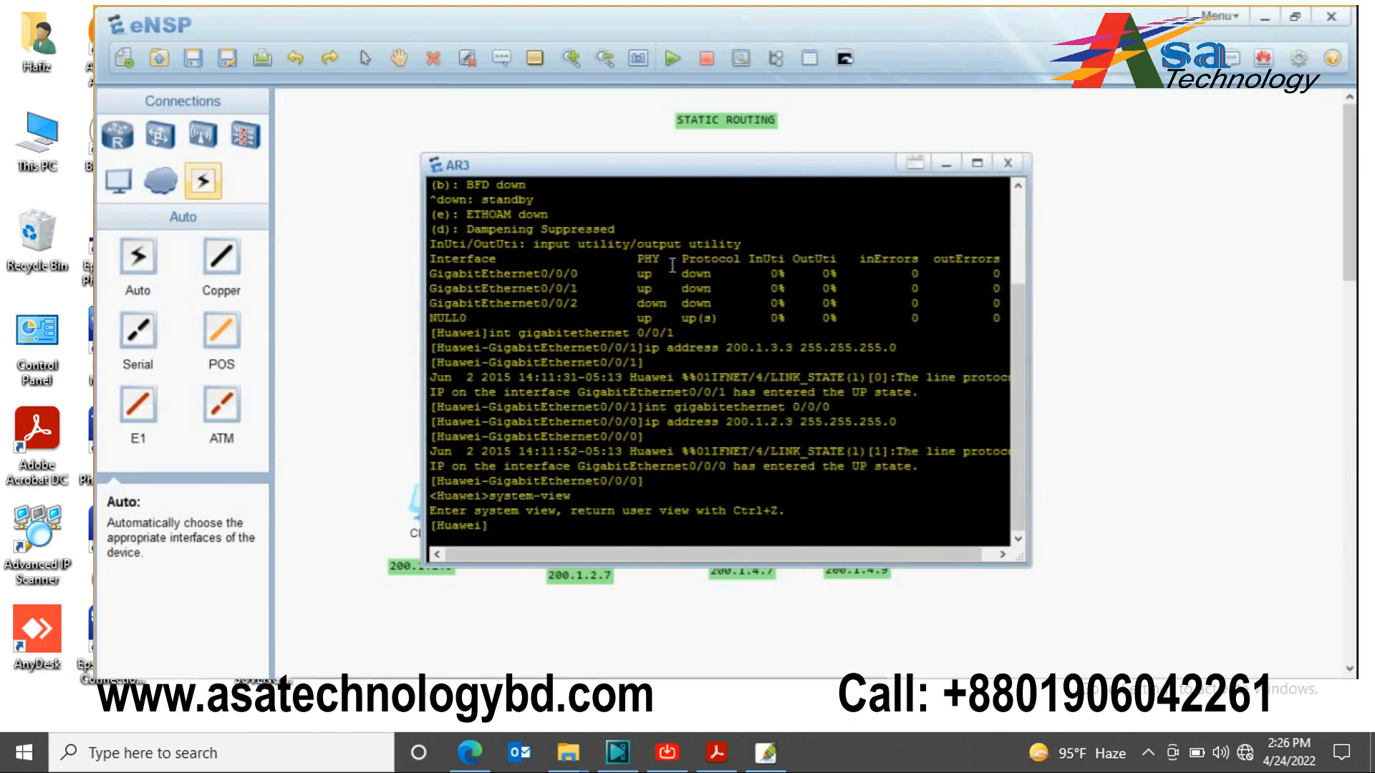
Step: Configure a static route on AR3 to network 200.1.4.0 with mask 255.255.255.0 and next hop 200.1.3.5
{"action": "type", "text": "ip-"}
{"action": "type", "text": "route-static"}
{"action": "left_click_drag", "start_coordinate": [675, 177], "coordinate": [557, 303]}
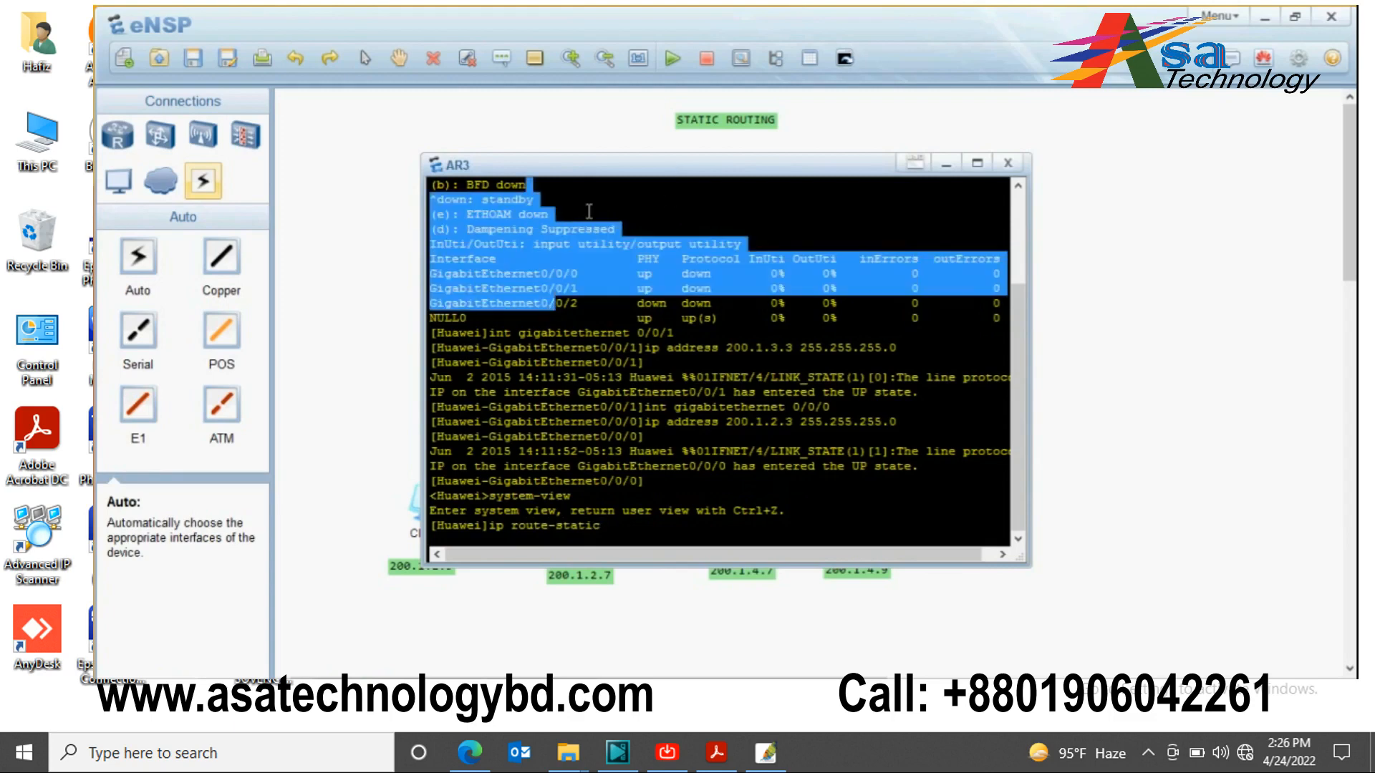
{"action": "left_click", "coordinate": [606, 524]}
{"action": "left_click_drag", "start_coordinate": [630, 166], "coordinate": [548, 276]}
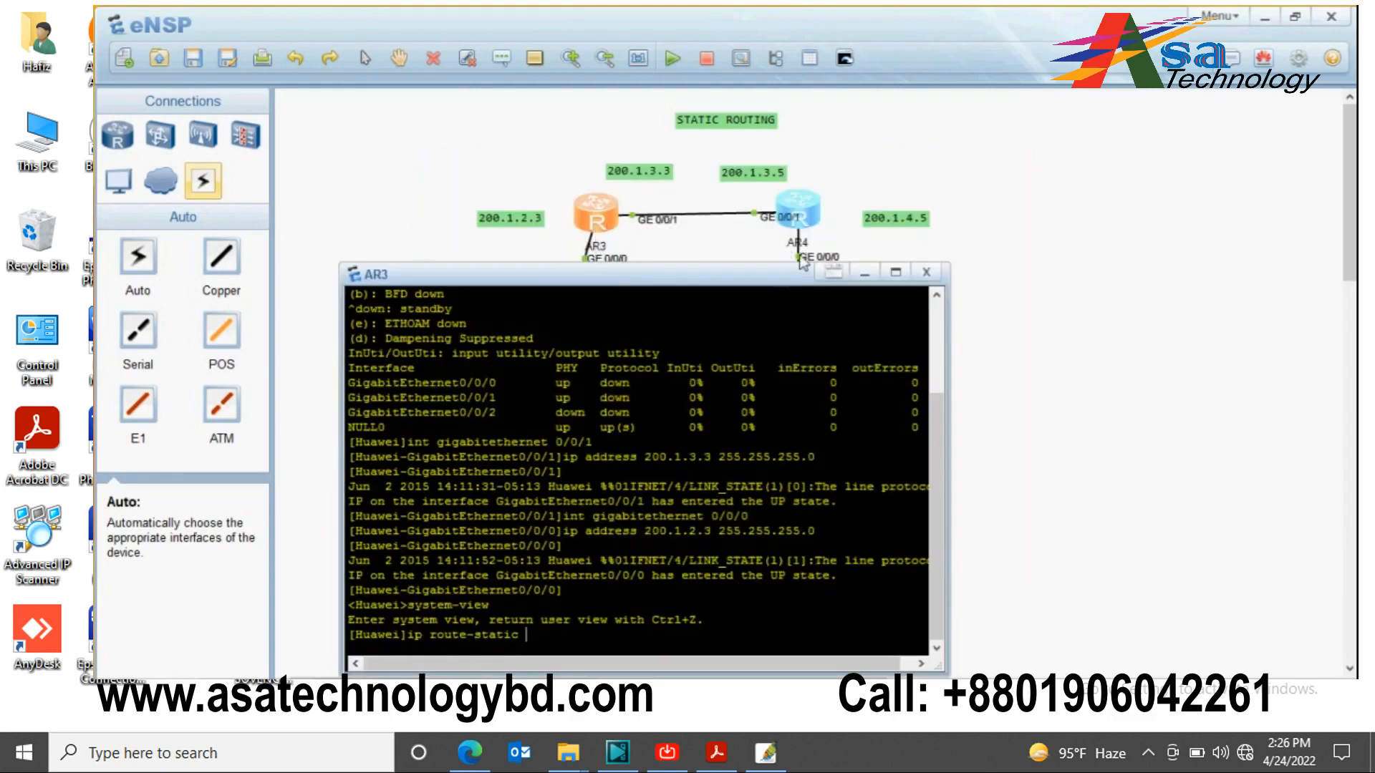
{"action": "left_click_drag", "start_coordinate": [779, 273], "coordinate": [738, 266]}
{"action": "type", "text": "200."}
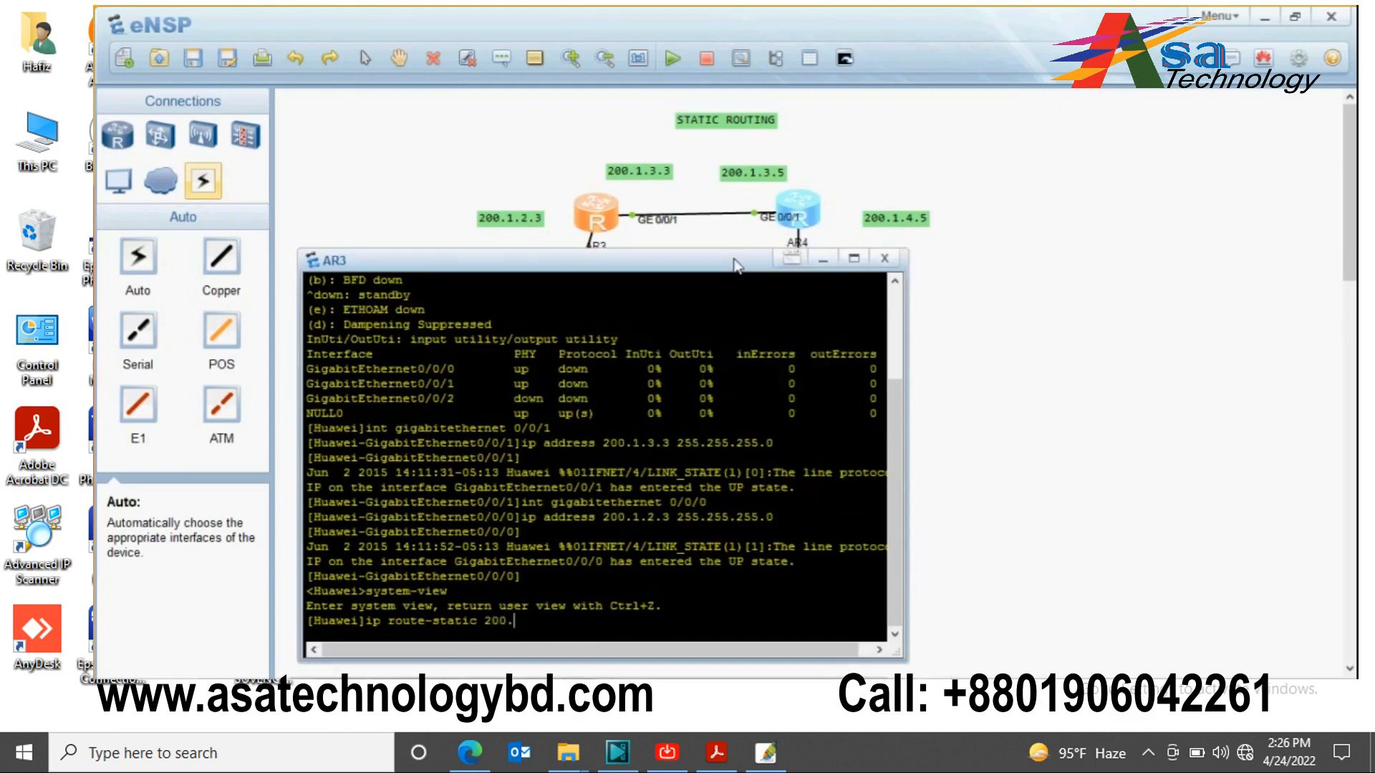
{"action": "type", "text": "1.4.0 255.255.255.0 "}
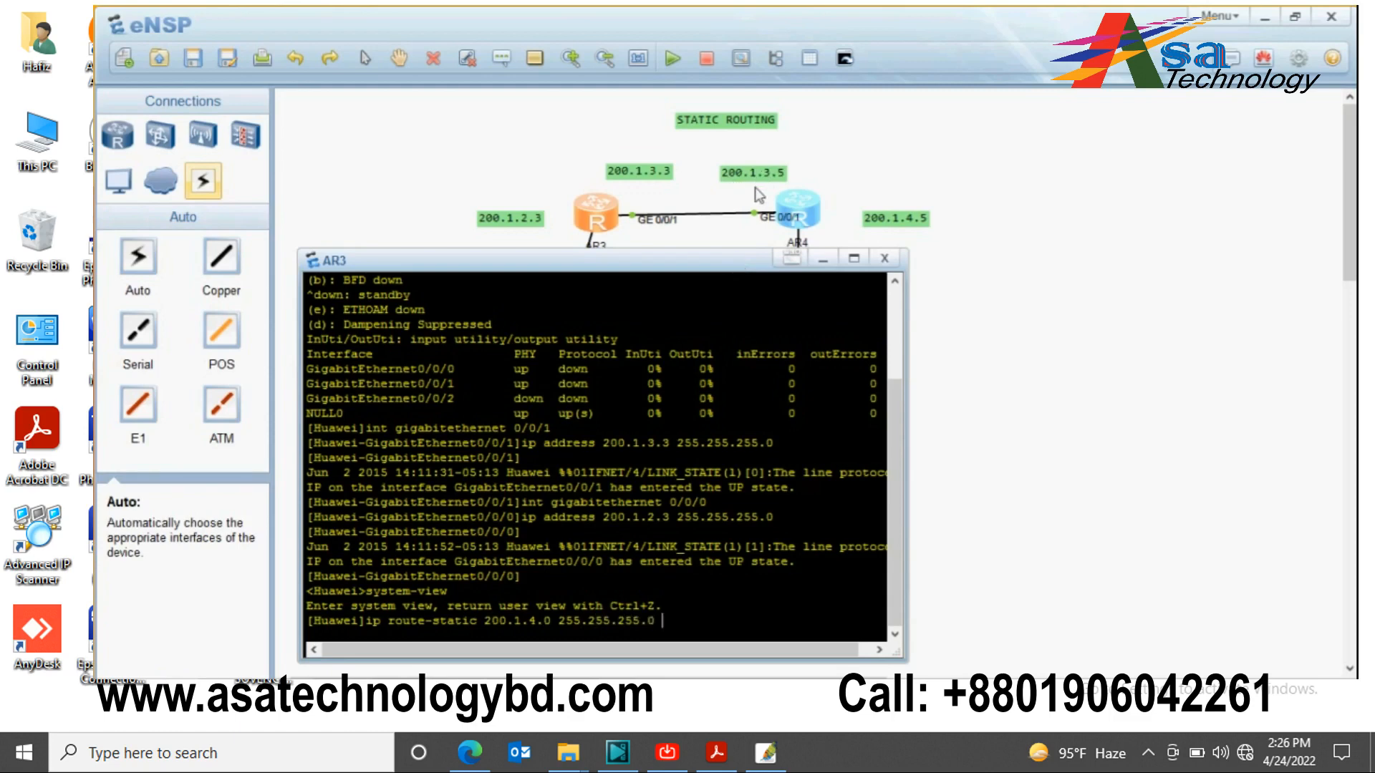
{"action": "type", "text": "200.1.3.5"}
{"action": "key", "text": "Return"}
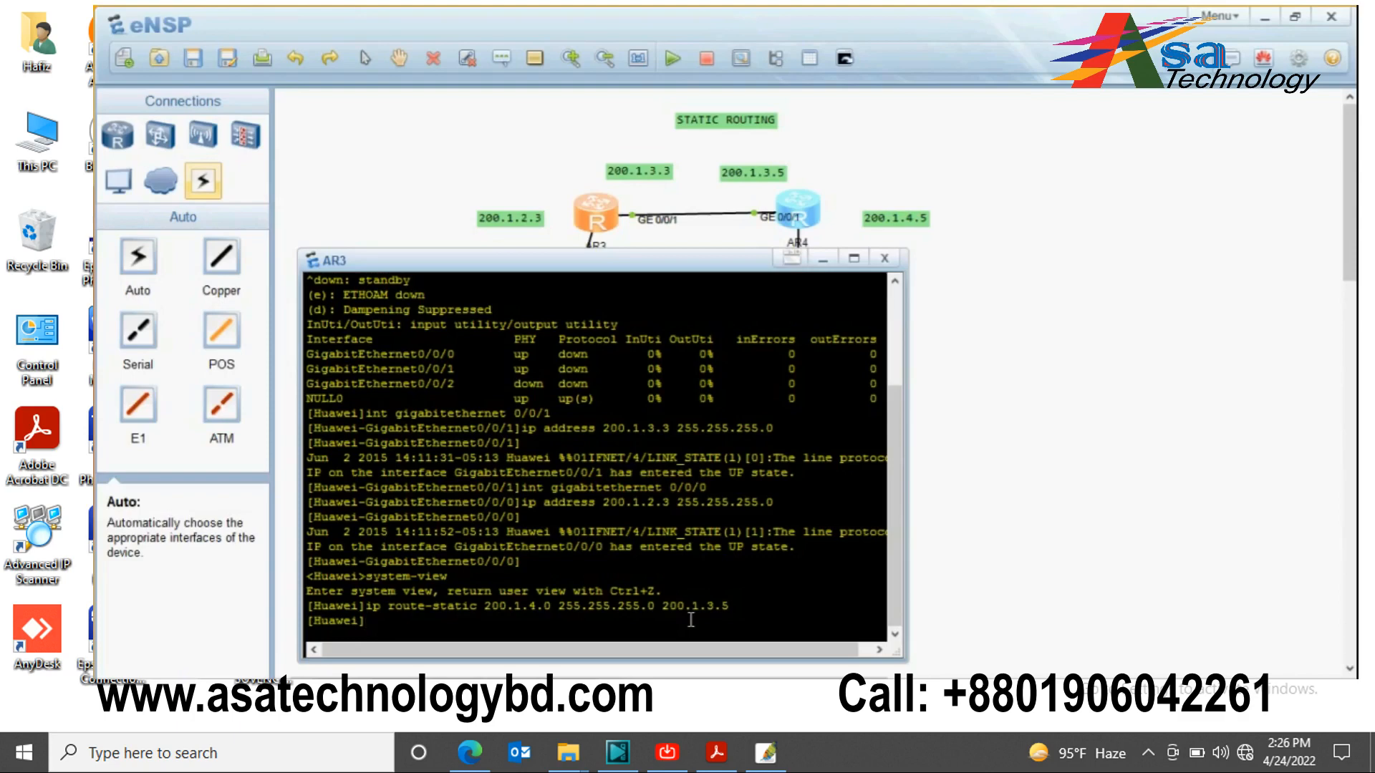
Step: Try to show AR3's routes with the command display ip route-table
{"action": "type", "text": "display ip route-ta"}
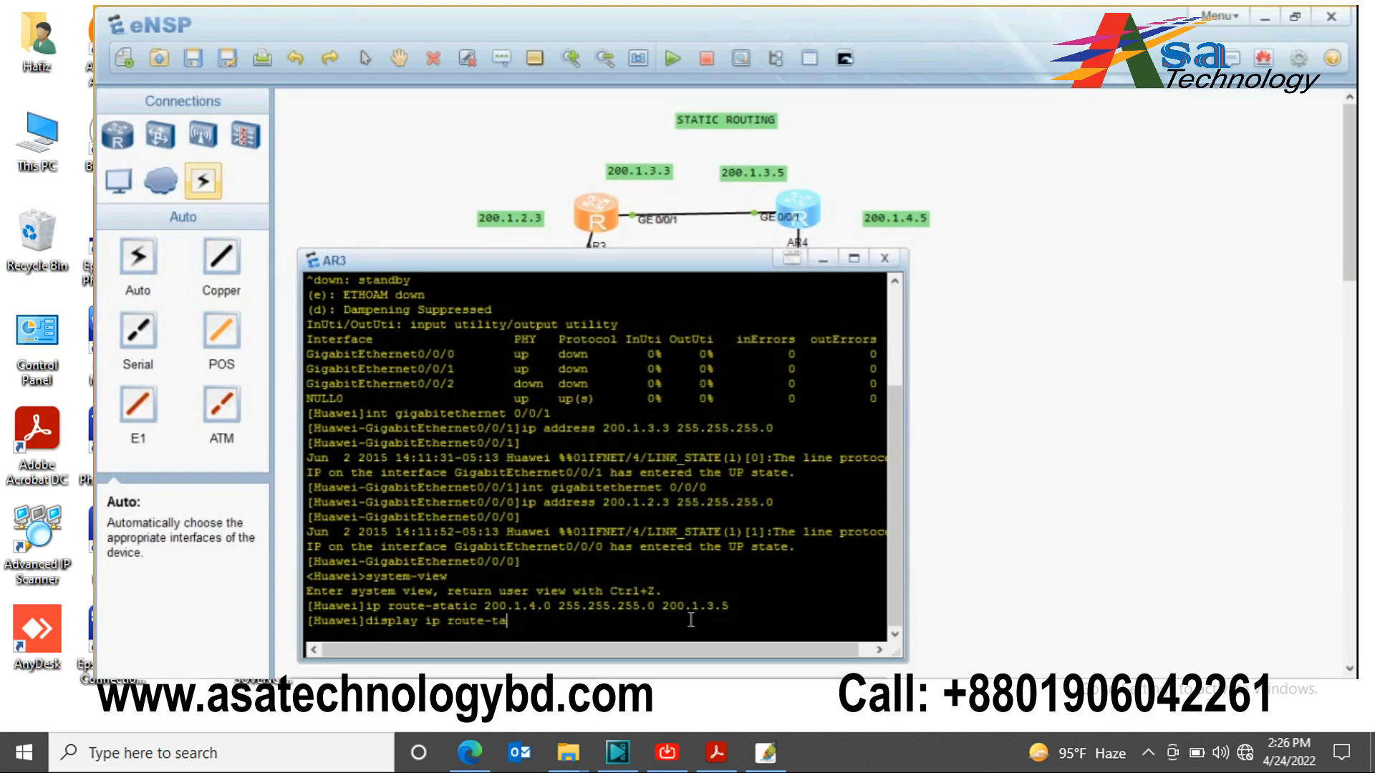
{"action": "type", "text": "ble"}
{"action": "key", "text": "Return"}
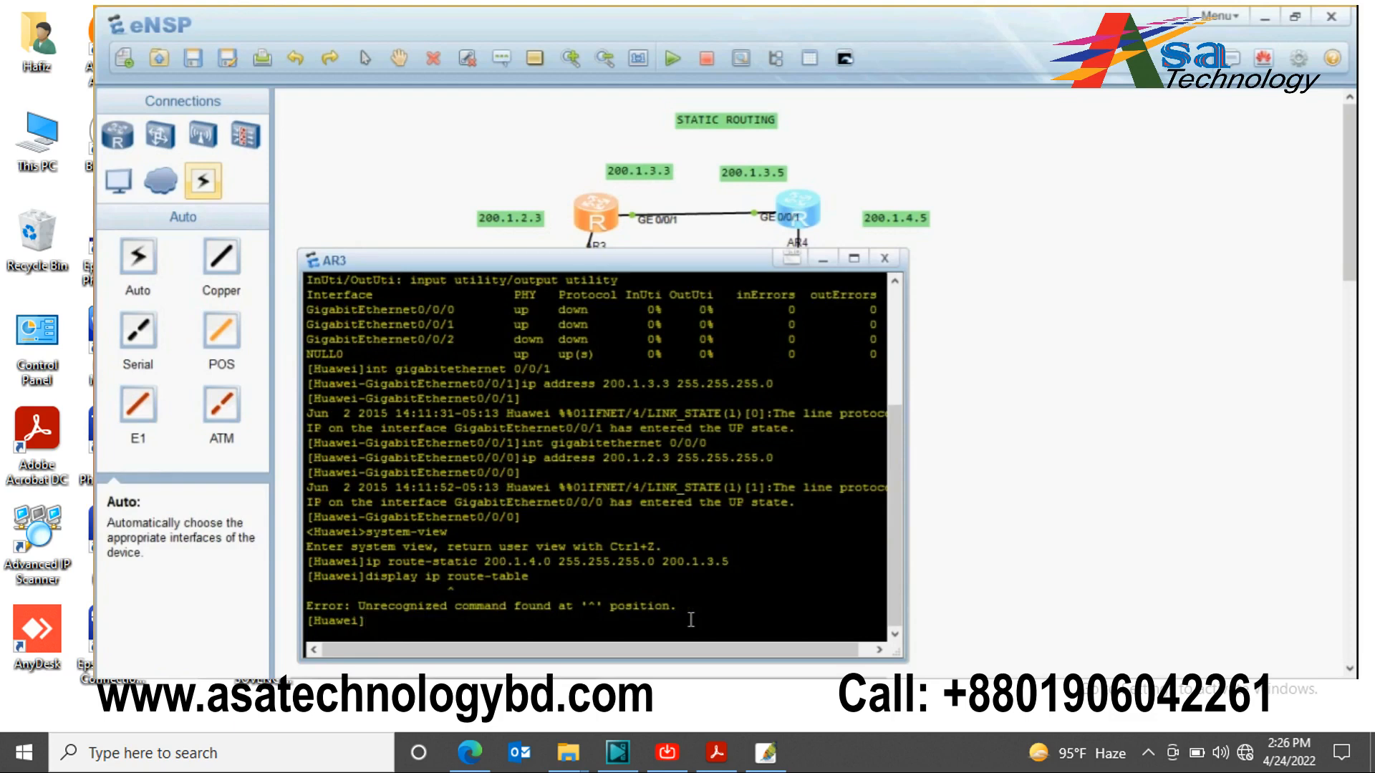
Step: Recall the last command, correct it to display ip routing-table and try to run it
{"action": "key", "text": "Up"}
{"action": "key", "text": "BackSpace"}
{"action": "key", "text": "Left"}
{"action": "key", "text": "Left"}
{"action": "key", "text": "Left"}
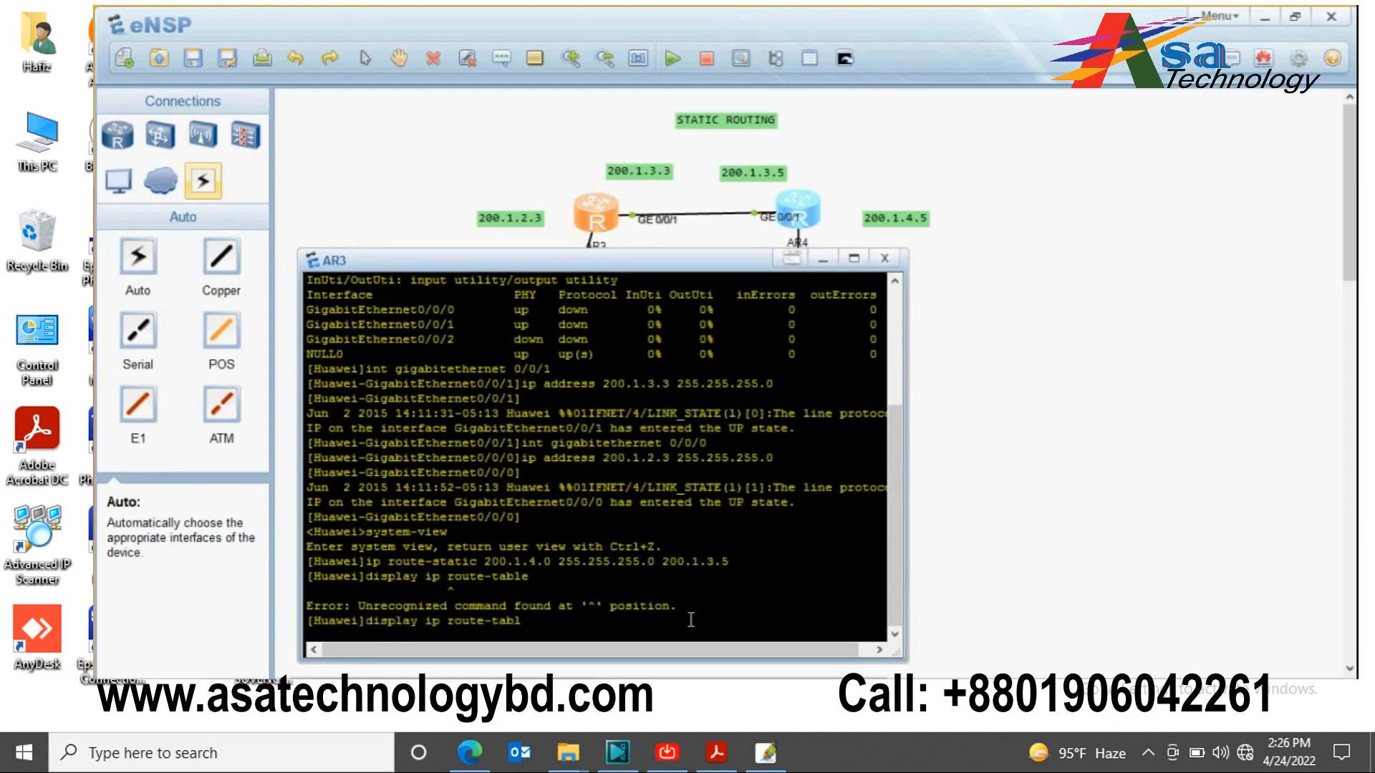
{"action": "key", "text": "BackSpace"}
{"action": "type", "text": "ing"}
{"action": "key", "text": "Right"}
{"action": "key", "text": "Right"}
{"action": "key", "text": "Right"}
{"action": "key", "text": "Right"}
{"action": "key", "text": "Right"}
{"action": "type", "text": "e"}
{"action": "key", "text": "Return"}
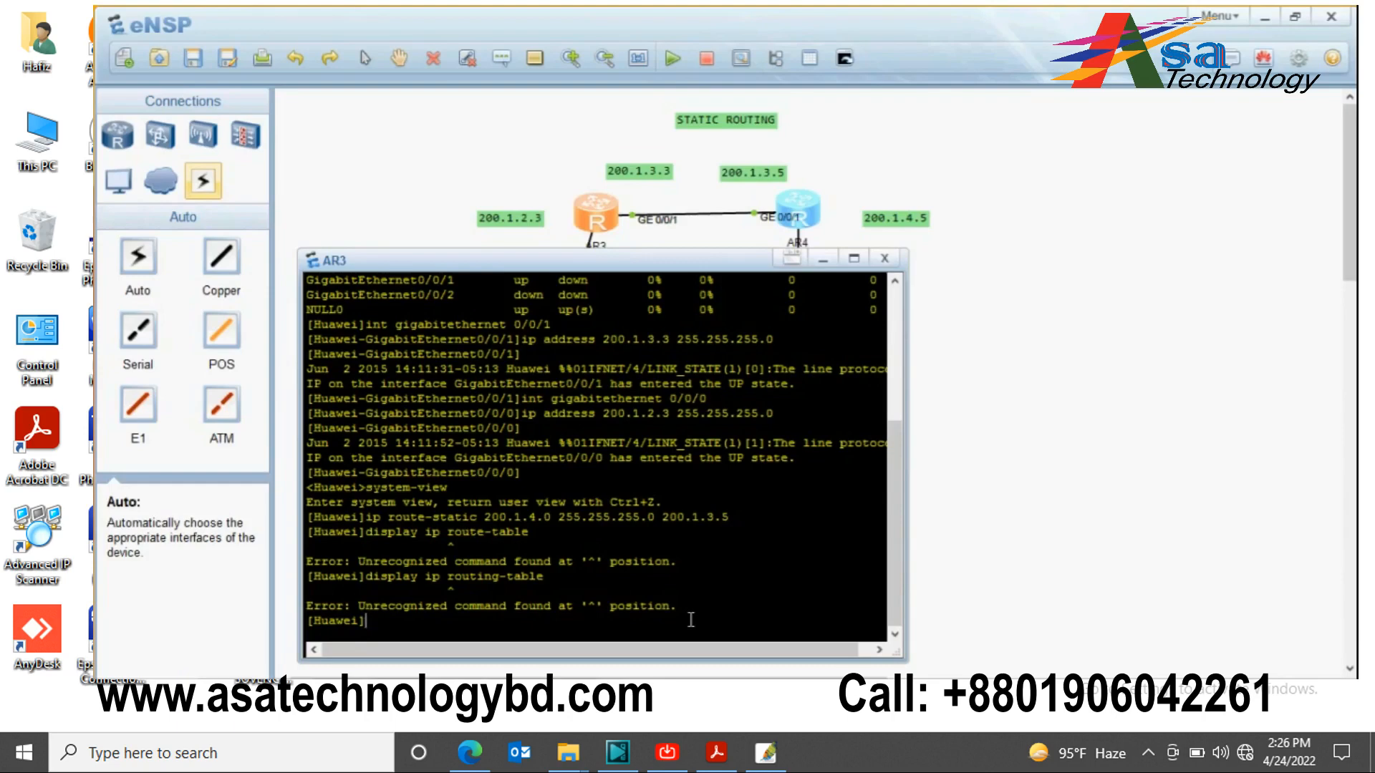
Step: Enter display ip routing-table afresh on AR3 and examine the routing table for the static route
{"action": "type", "text": "display ip routing"}
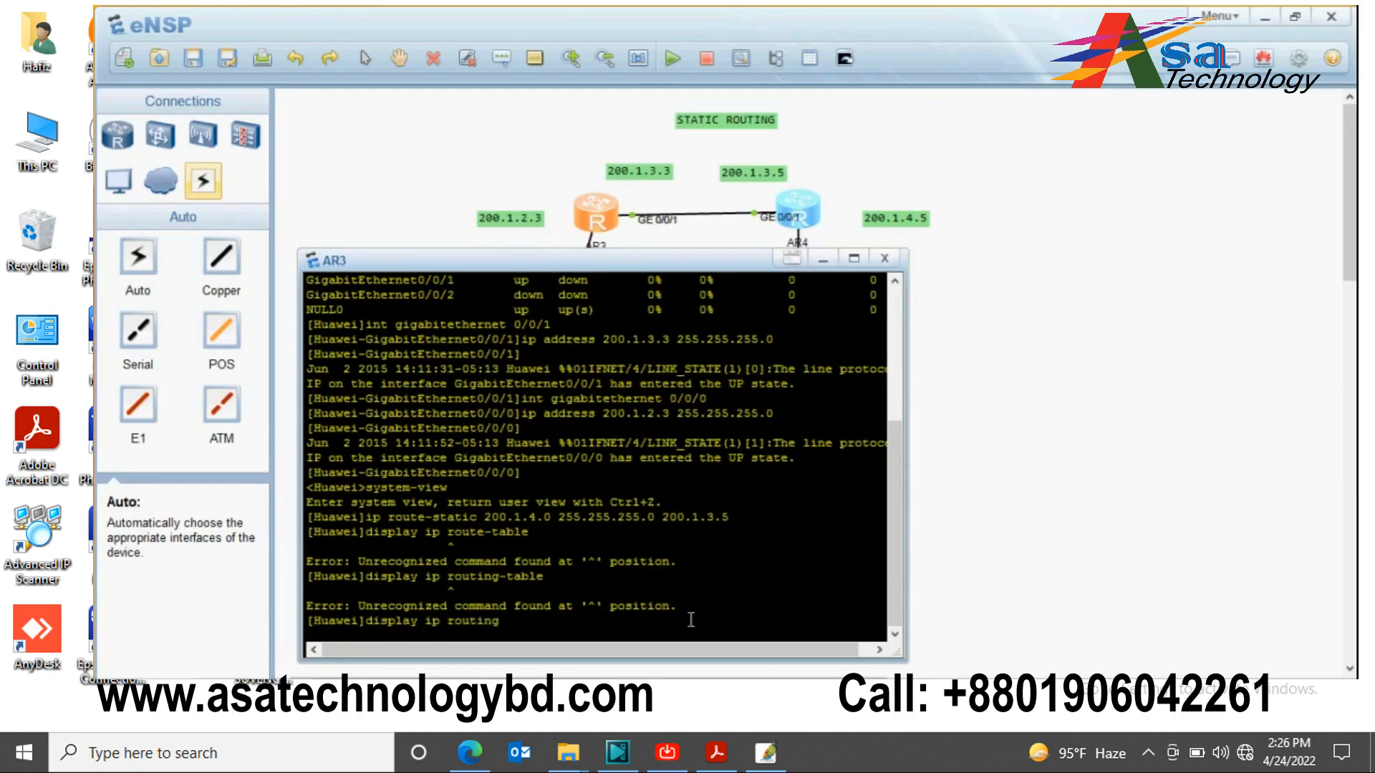
{"action": "type", "text": "-table"}
{"action": "key", "text": "Return"}
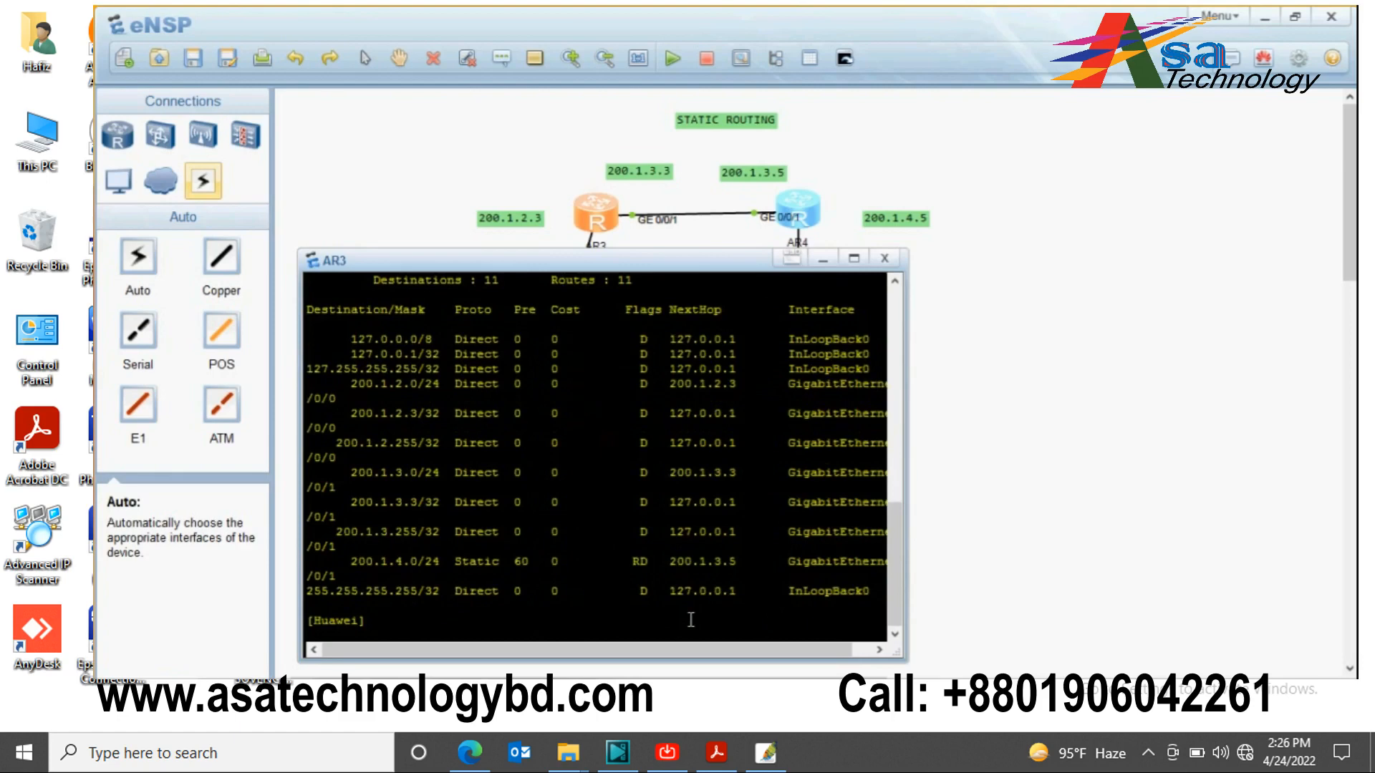
{"action": "scroll", "coordinate": [677, 583], "scroll_direction": "up", "scroll_amount": 4}
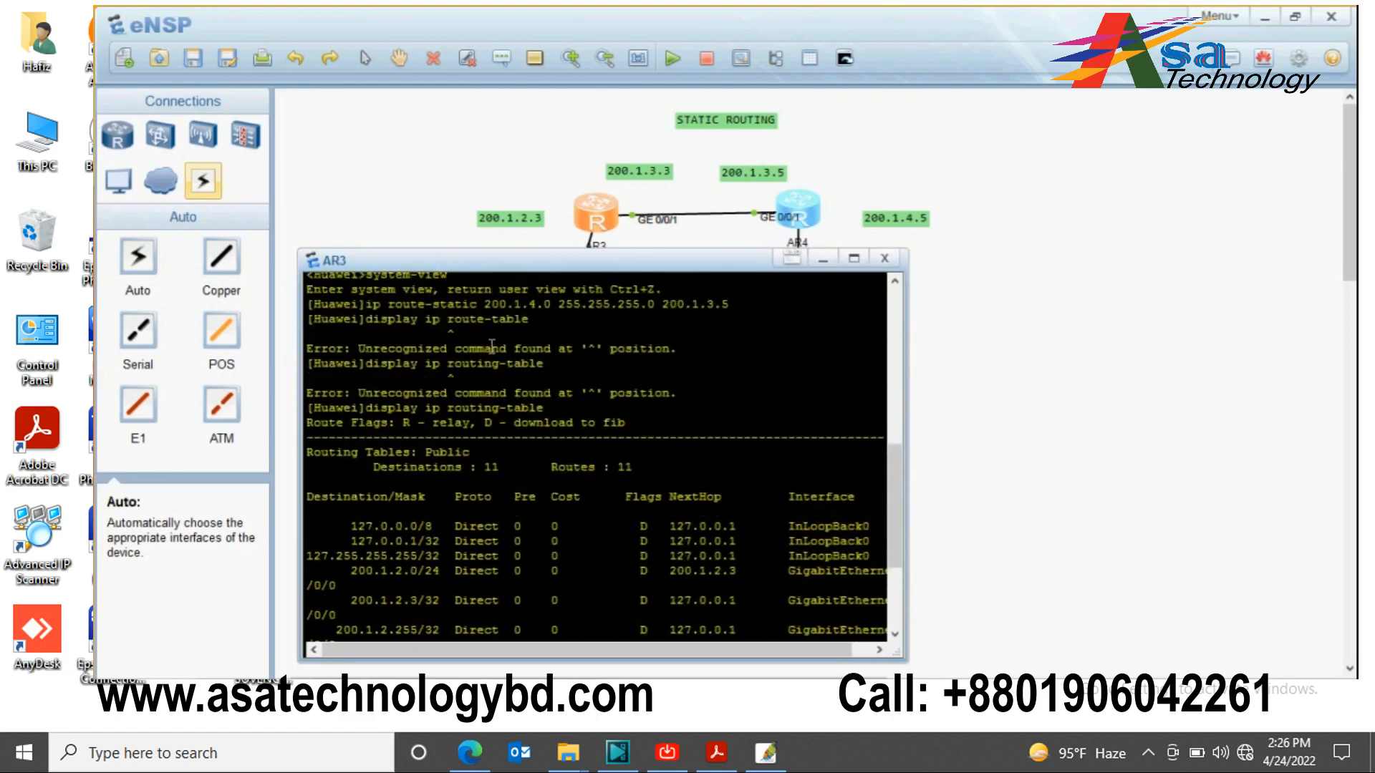
{"action": "scroll", "coordinate": [490, 372], "scroll_direction": "down", "scroll_amount": 4}
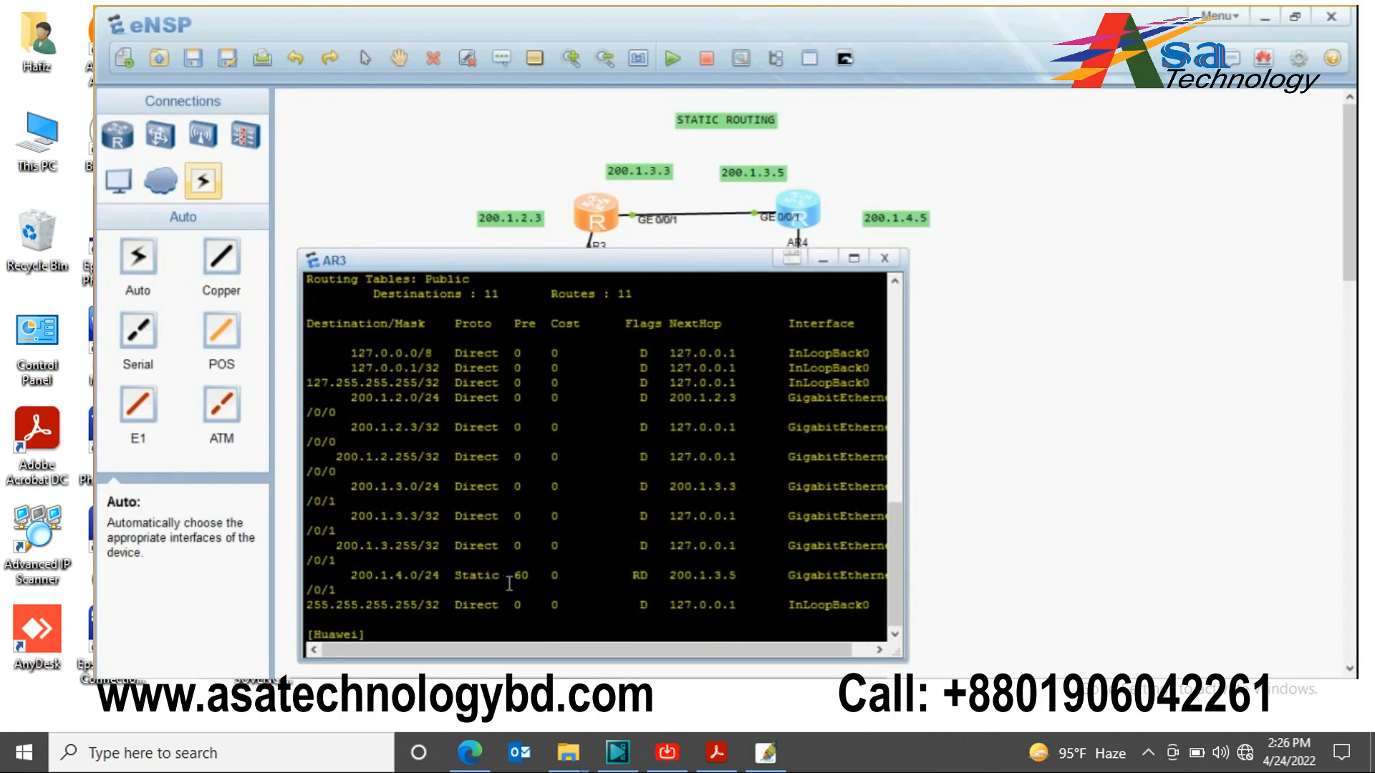
Step: Mark the static route in AR3's routing table and bring the AR3 console back in front of the topology
{"action": "left_click_drag", "start_coordinate": [509, 580], "coordinate": [410, 578]}
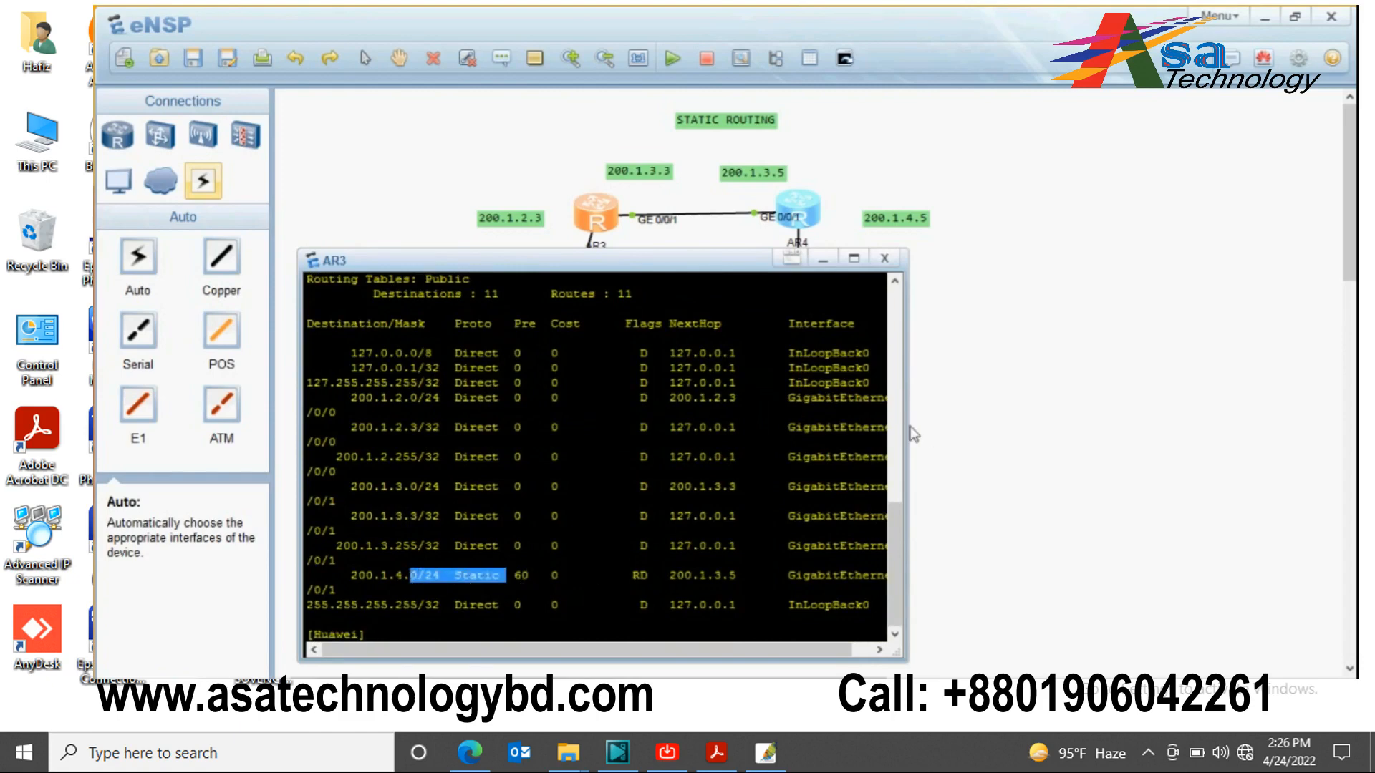
{"action": "left_click_drag", "start_coordinate": [906, 424], "coordinate": [1189, 424]}
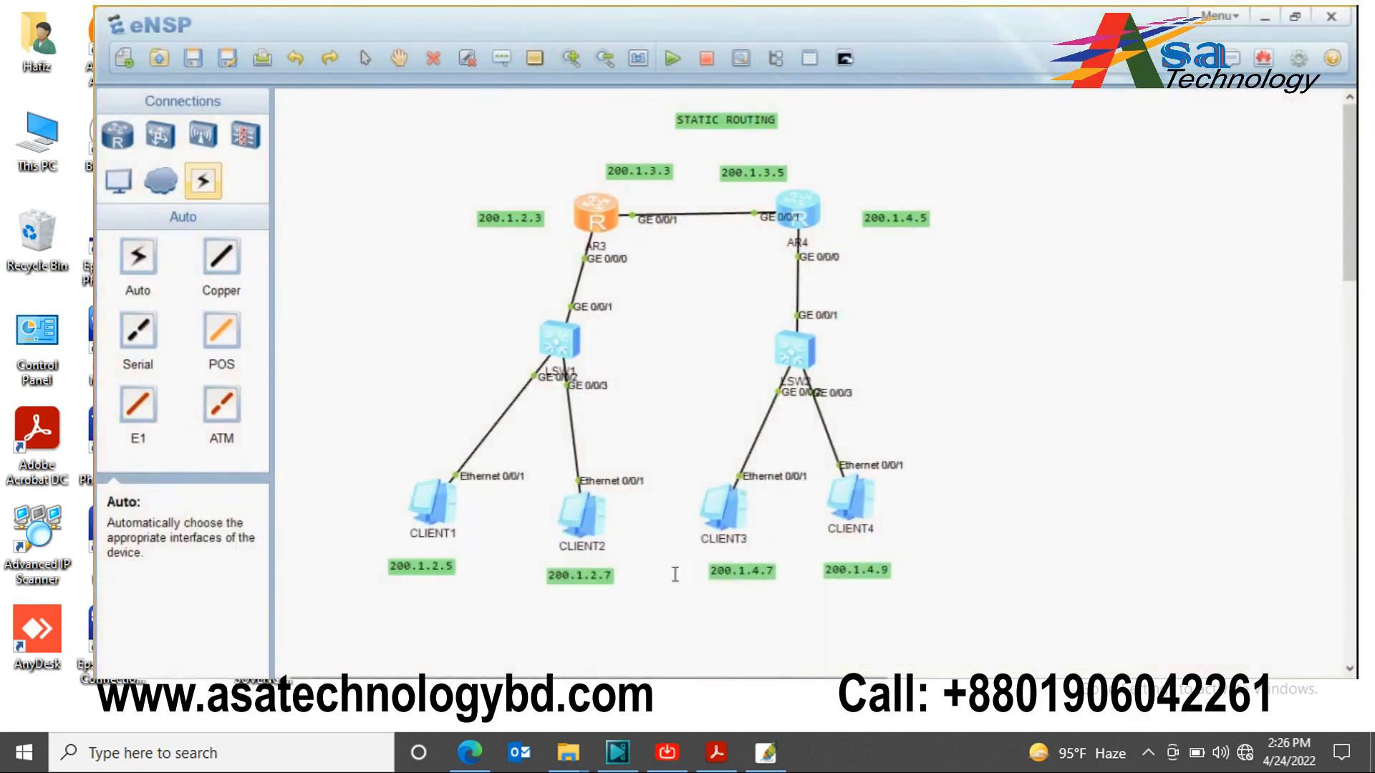
{"action": "left_click", "coordinate": [501, 599]}
{"action": "left_click_drag", "start_coordinate": [761, 7], "coordinate": [766, 490]}
{"action": "mouse_move", "coordinate": [395, 696]}
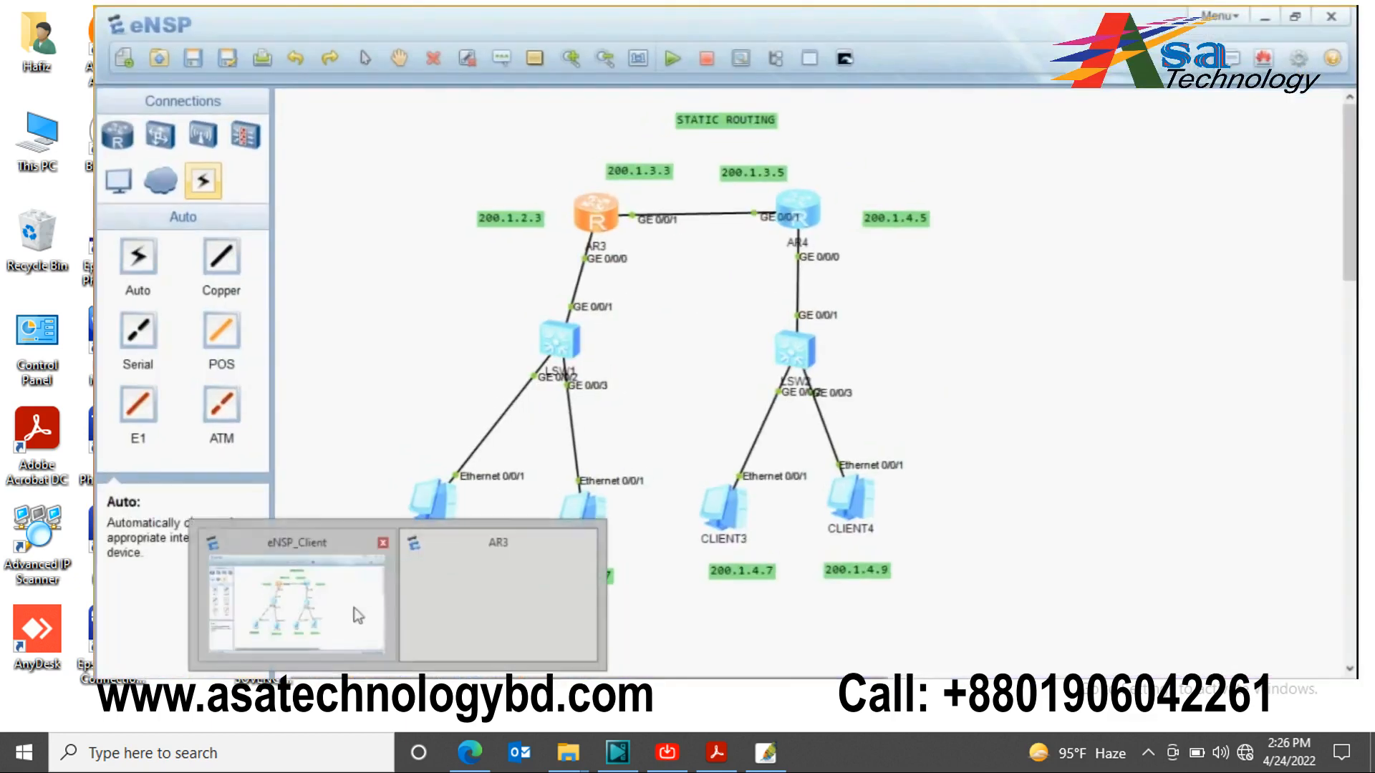
{"action": "left_click", "coordinate": [357, 607]}
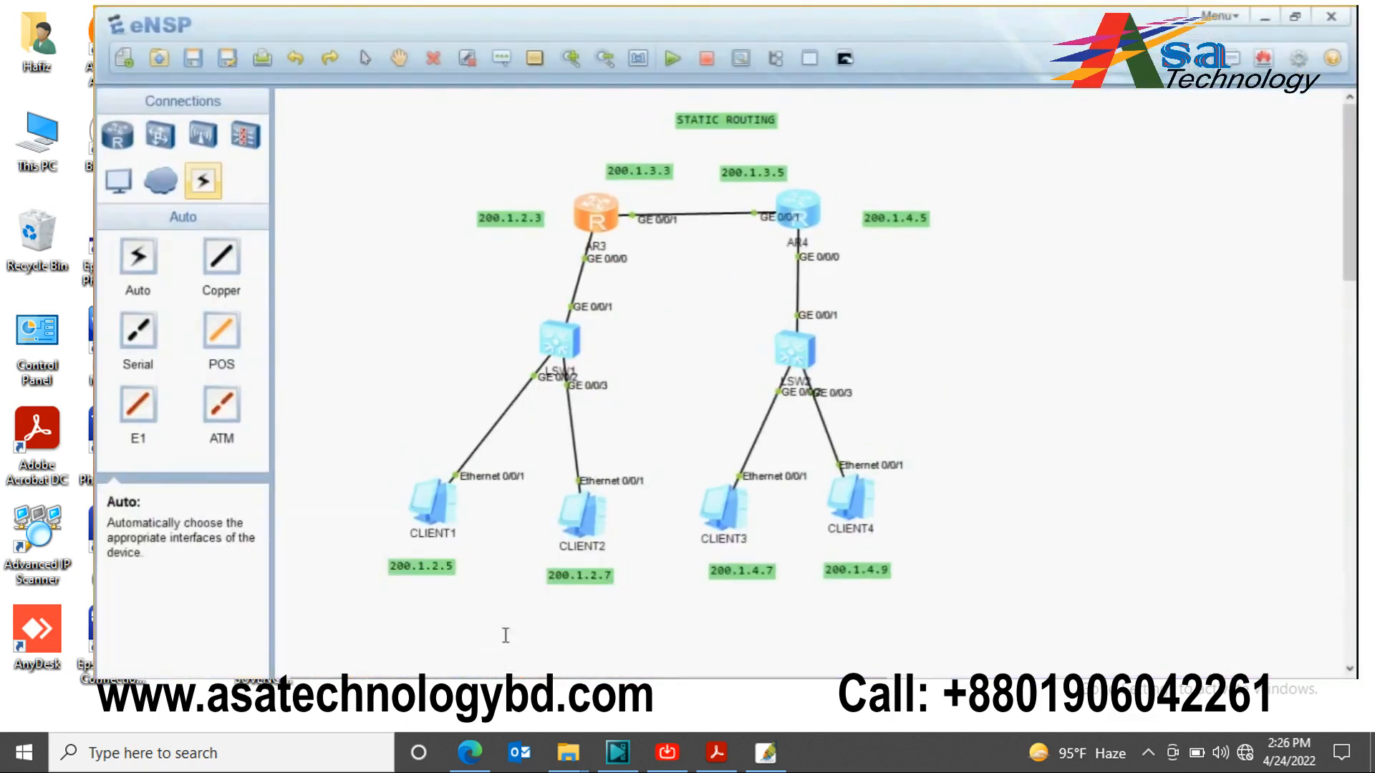
{"action": "right_click", "coordinate": [607, 219]}
{"action": "left_click", "coordinate": [981, 282]}
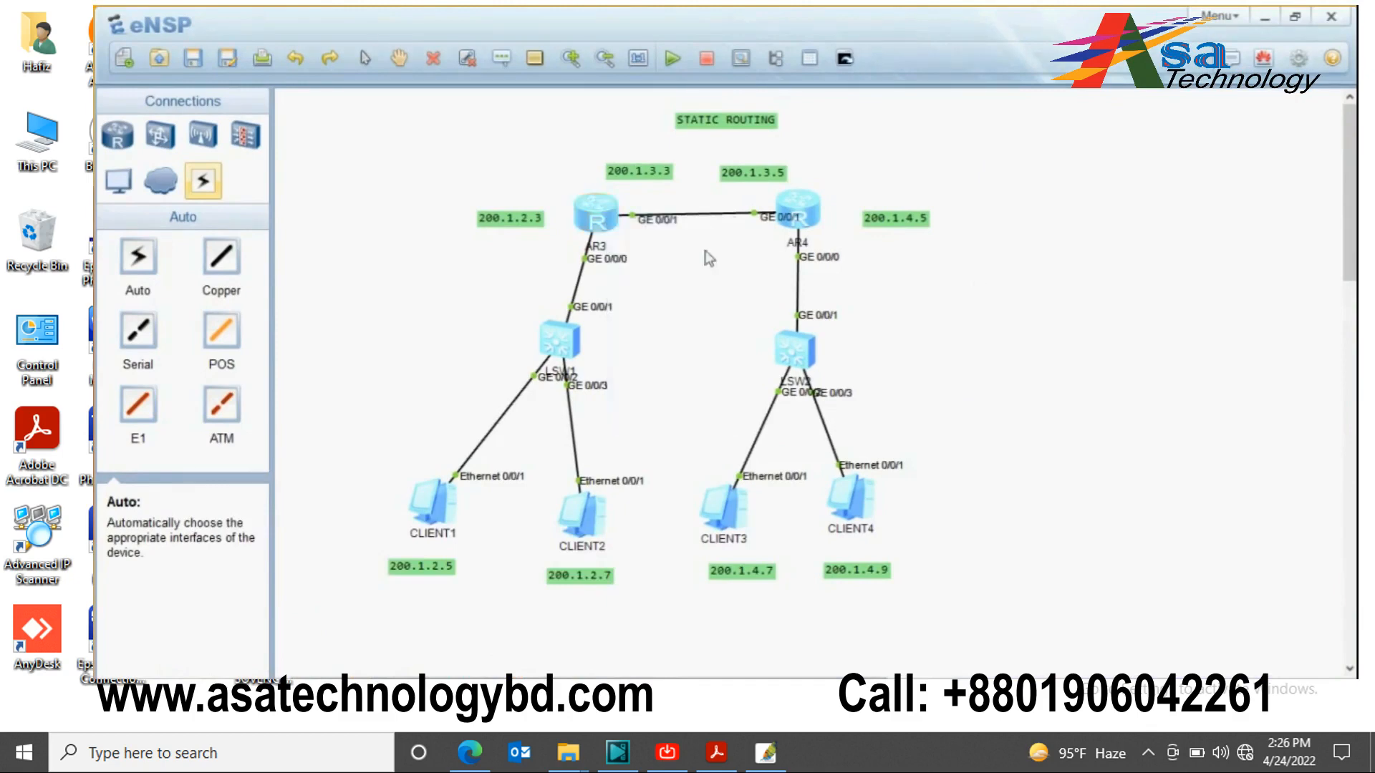
{"action": "left_click", "coordinate": [584, 228]}
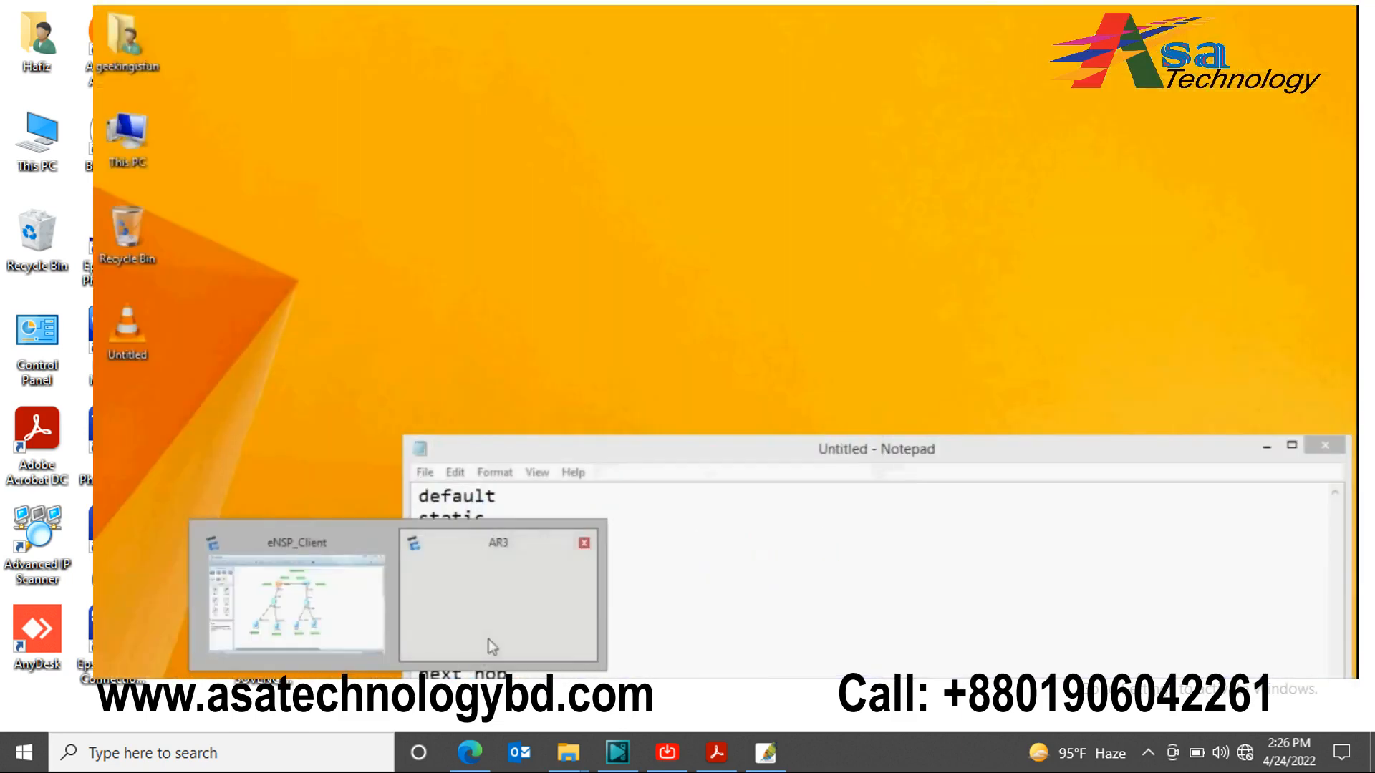
{"action": "left_click", "coordinate": [490, 644]}
{"action": "left_click", "coordinate": [482, 623]}
{"action": "left_click", "coordinate": [488, 610]}
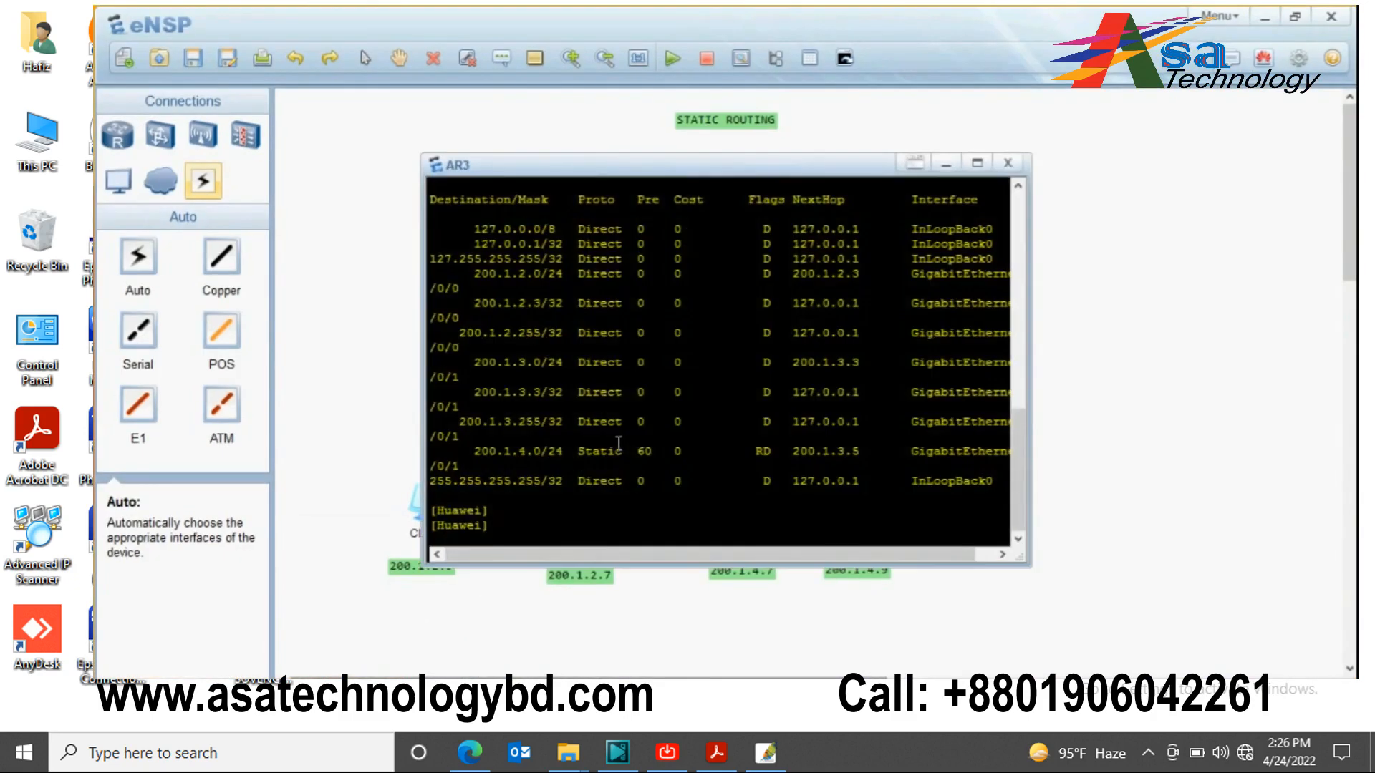
Step: Widen AR3's console, examine the static route to 200.1.4.0/24 and close the console
{"action": "scroll", "coordinate": [621, 444], "scroll_direction": "up", "scroll_amount": 1}
{"action": "scroll", "coordinate": [732, 412], "scroll_direction": "down", "scroll_amount": 1}
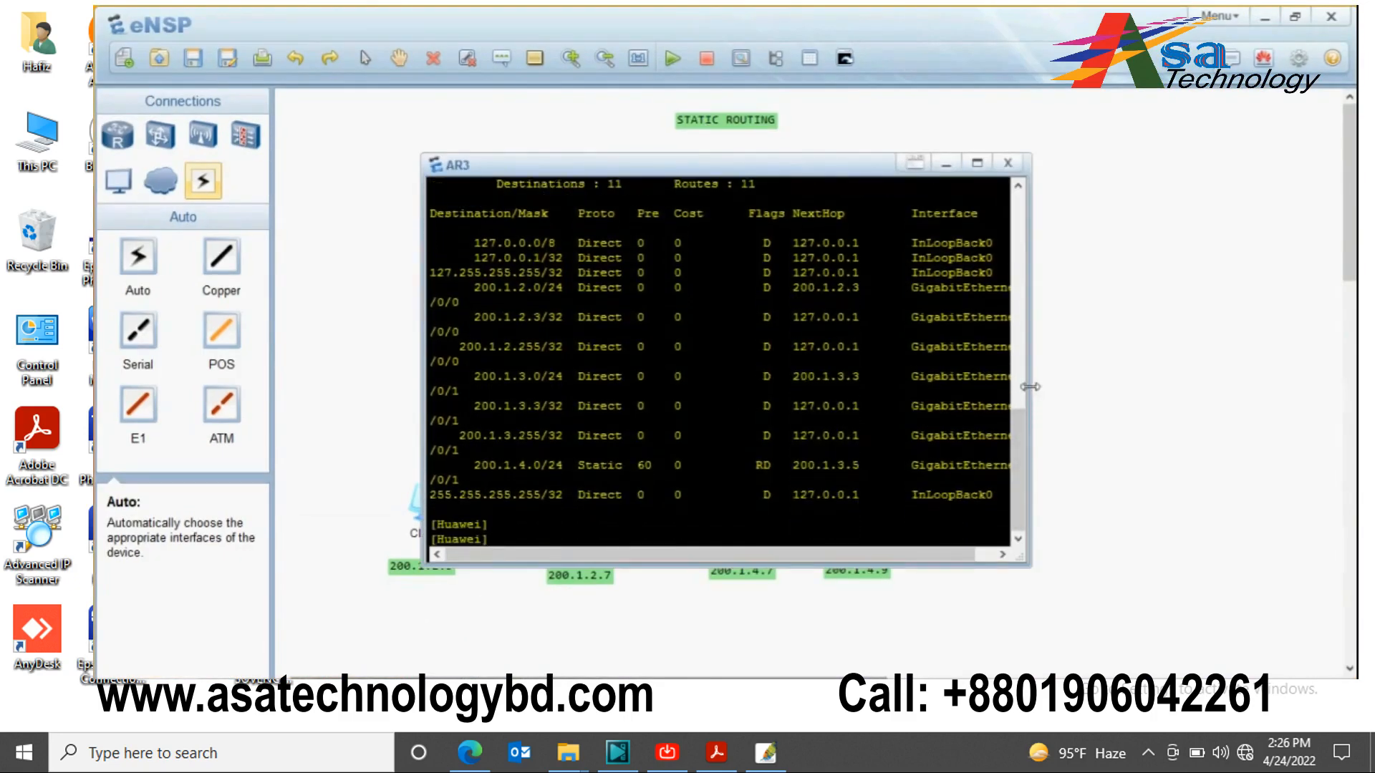
{"action": "left_click_drag", "start_coordinate": [1032, 393], "coordinate": [1232, 386]}
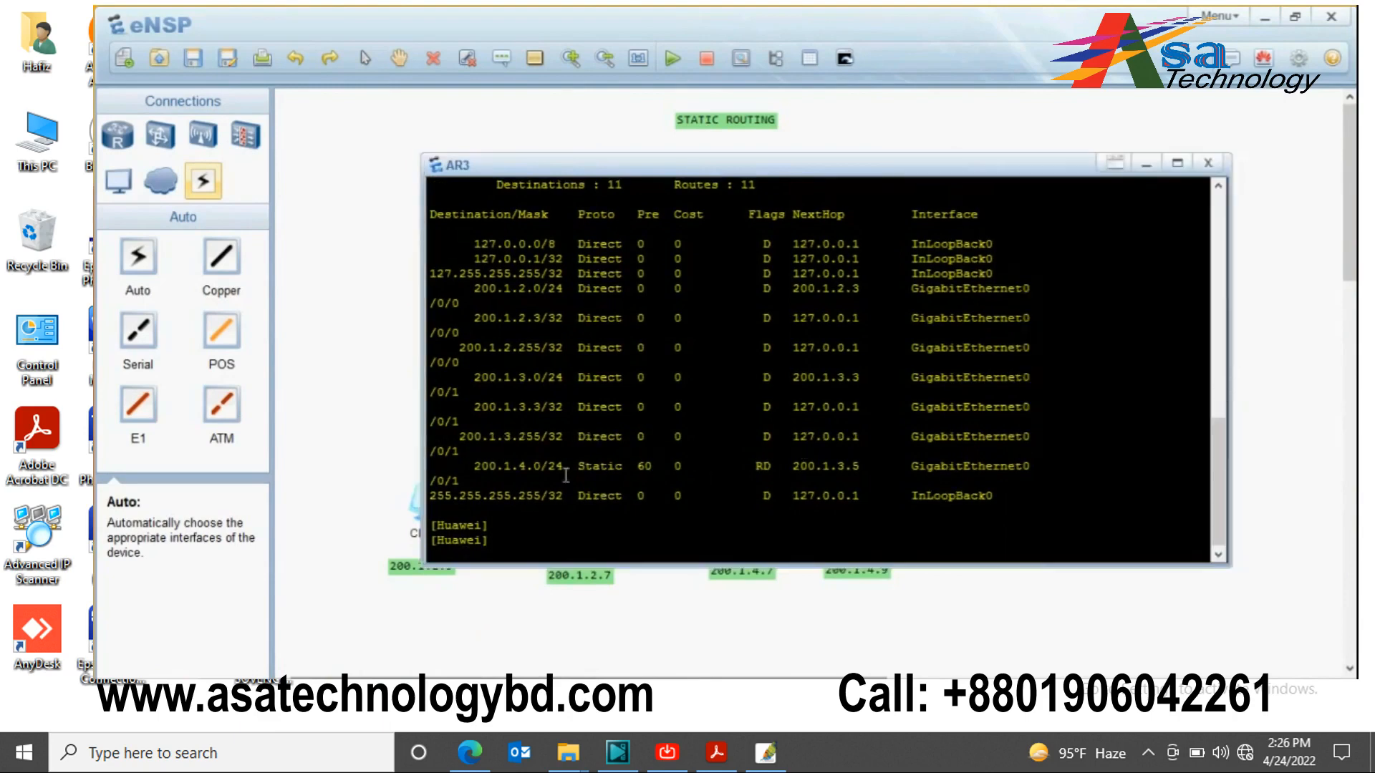
{"action": "left_click_drag", "start_coordinate": [467, 466], "coordinate": [1055, 465]}
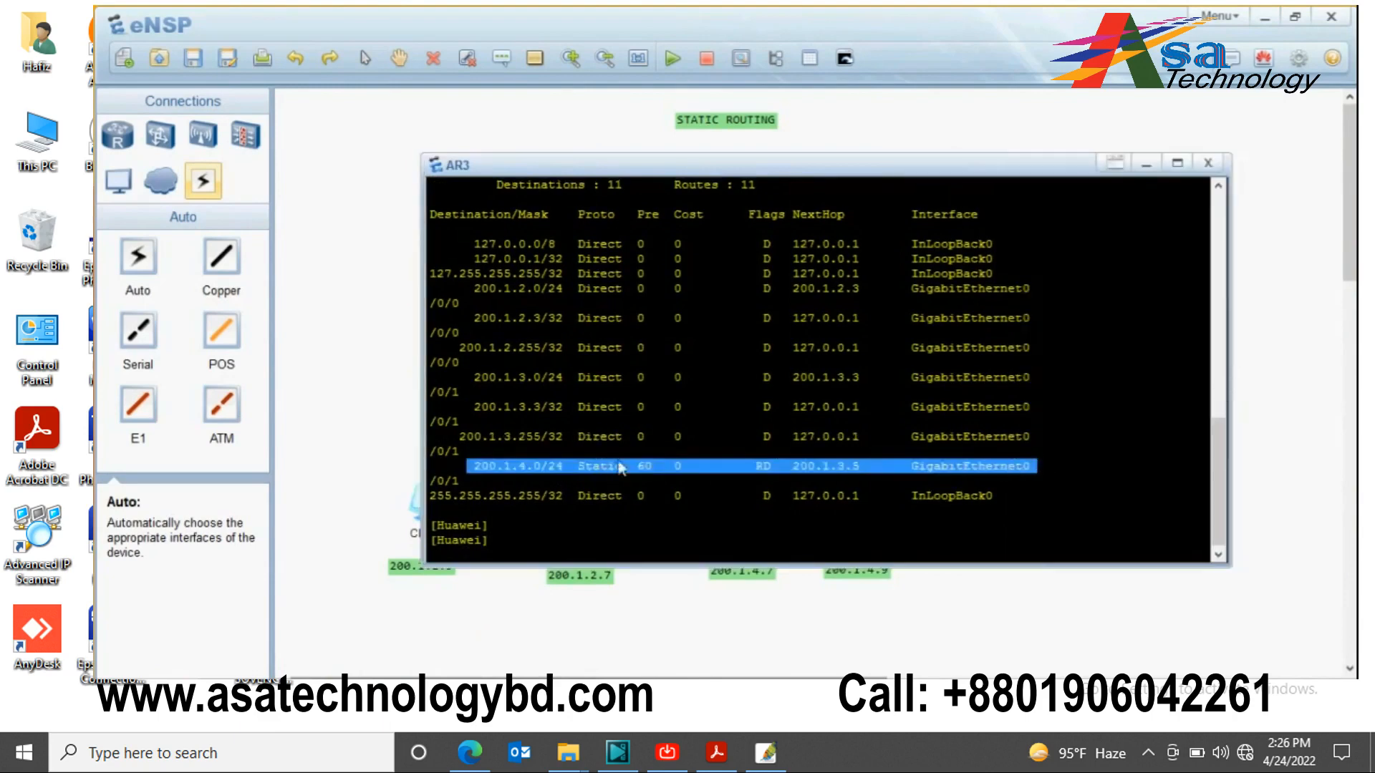
{"action": "scroll", "coordinate": [621, 471], "scroll_direction": "up", "scroll_amount": 1}
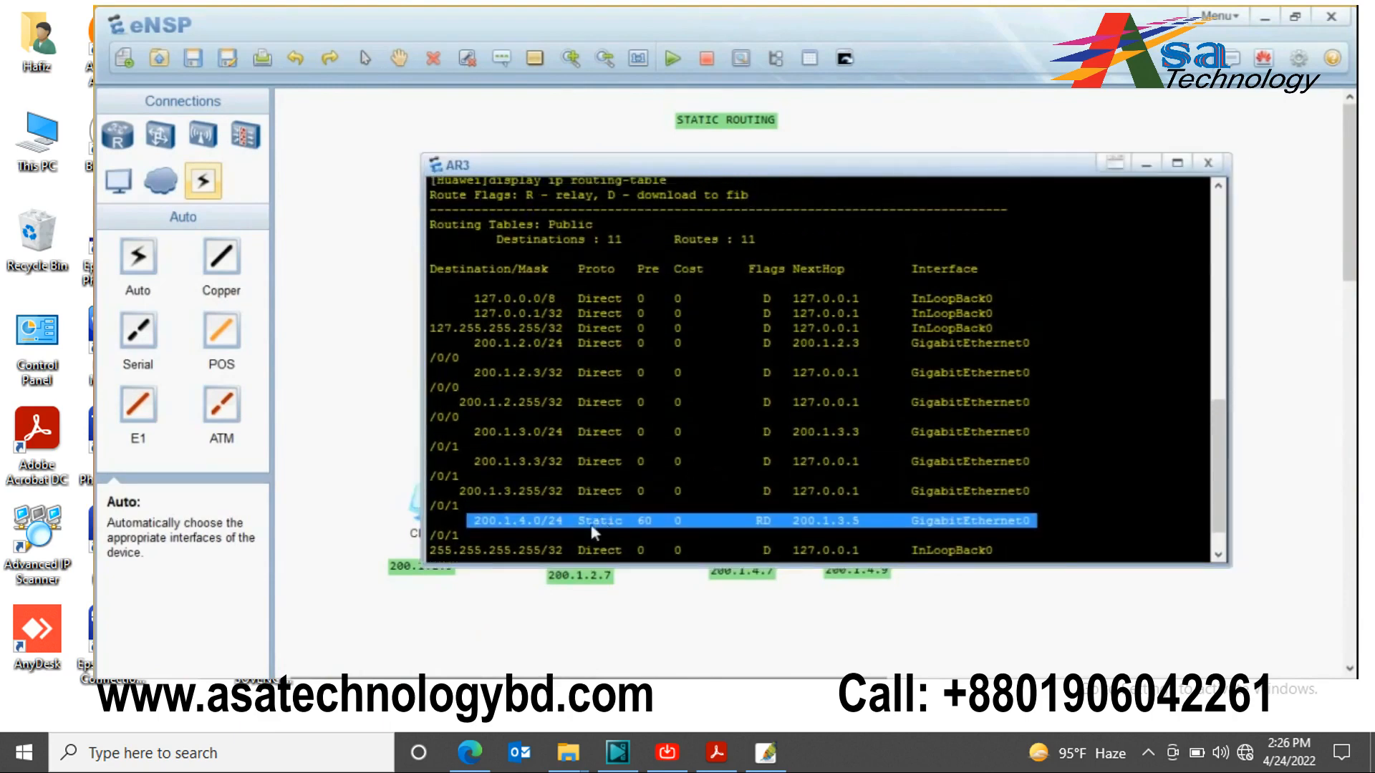
{"action": "left_click", "coordinate": [1199, 167]}
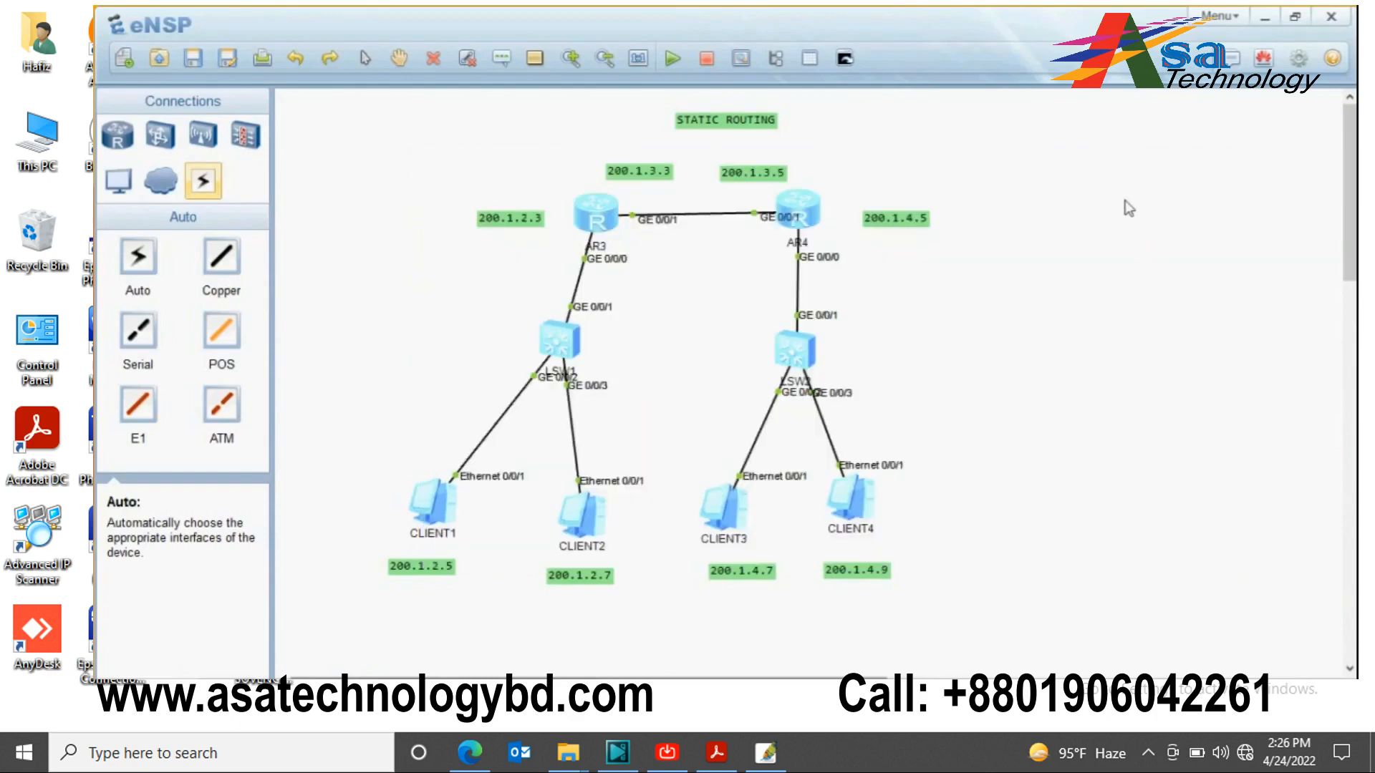
Step: Open AR4's console and enter system view
{"action": "double_click", "coordinate": [807, 212]}
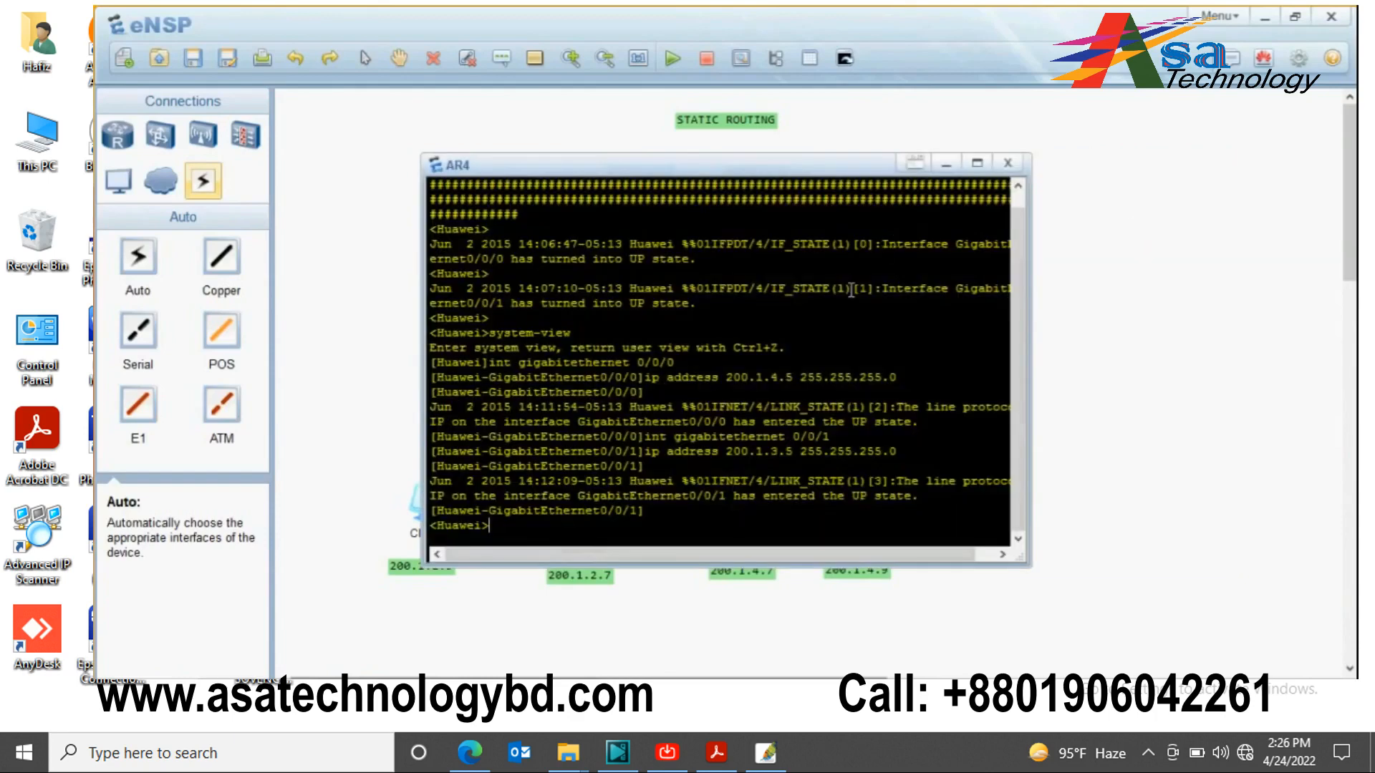
{"action": "type", "text": "system-view"}
{"action": "key", "text": "Return"}
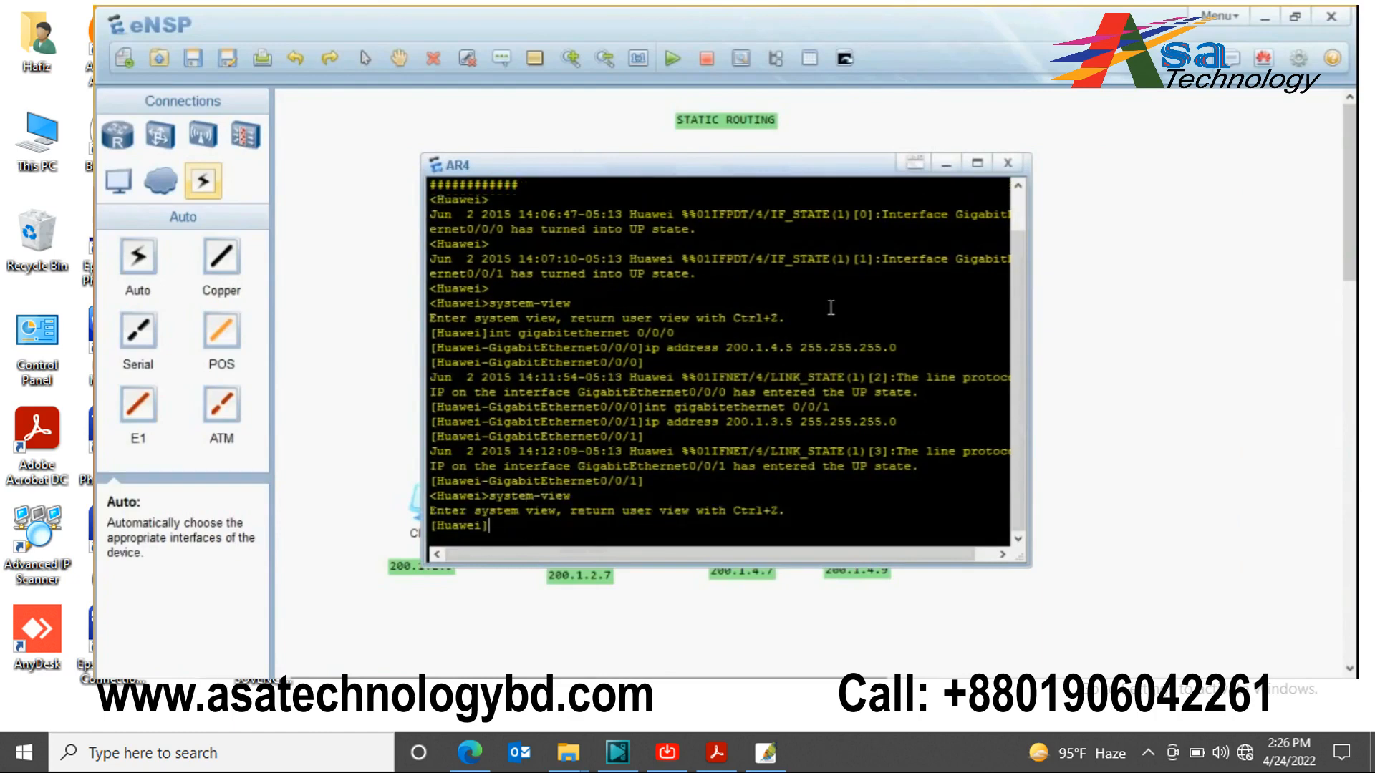
Step: Configure a static route on AR4 to network 200.1.2.0 with mask 255.255.255.0 and next hop 200.1.3.3
{"action": "type", "text": "ip route-sttat"}
{"action": "key", "text": "BackSpace"}
{"action": "key", "text": "BackSpace"}
{"action": "key", "text": "BackSpace"}
{"action": "type", "text": "atic"}
{"action": "left_click_drag", "start_coordinate": [754, 169], "coordinate": [956, 216]}
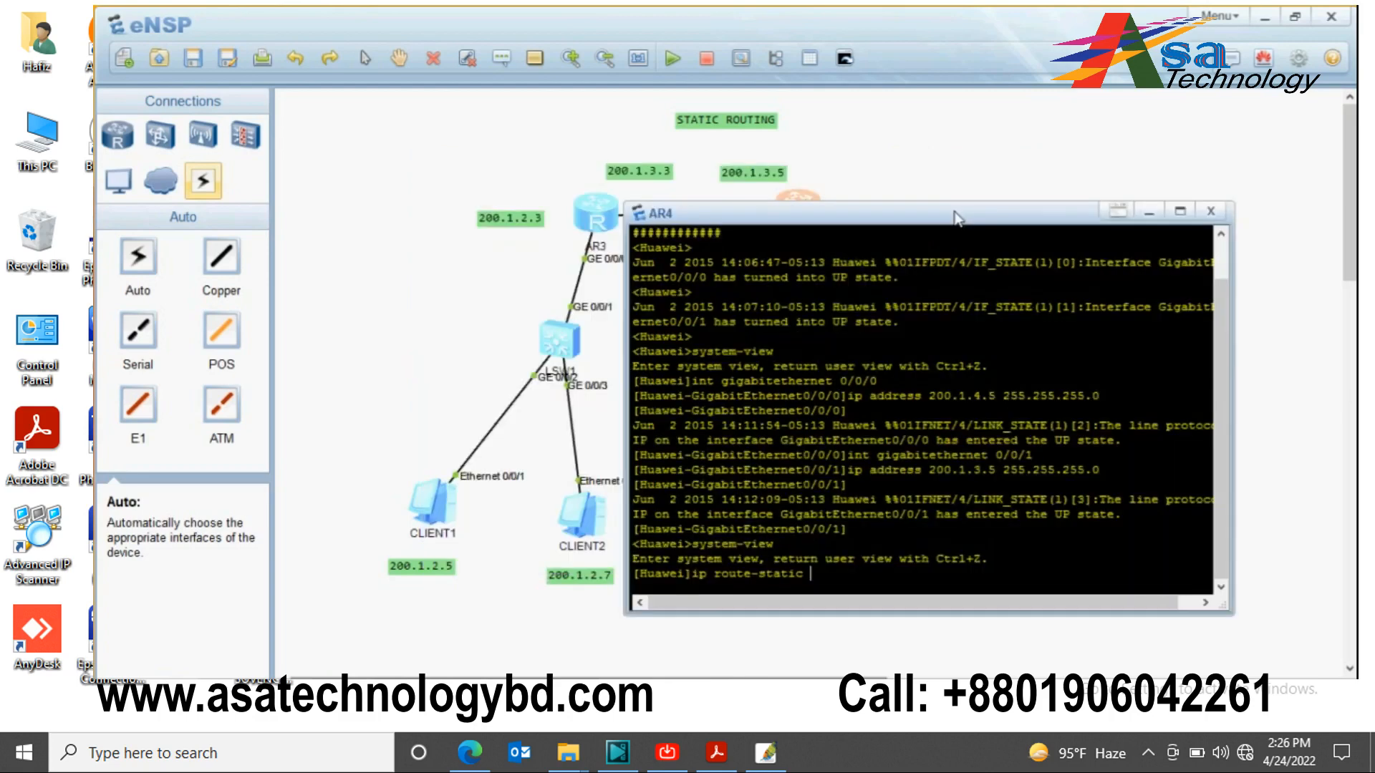
{"action": "type", "text": "200.1.2.0 255.255.2"}
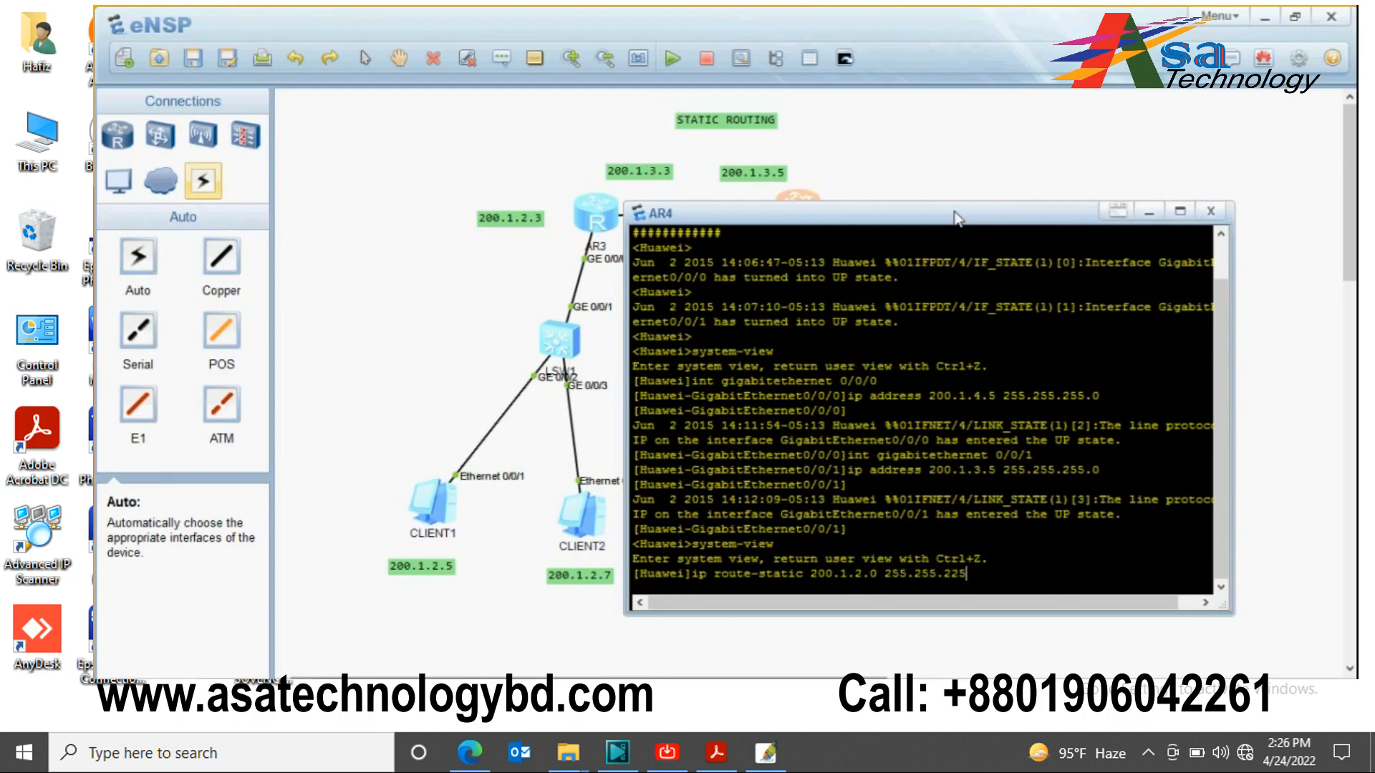
{"action": "type", "text": "55.0 200.1.3.3"}
{"action": "key", "text": "Return"}
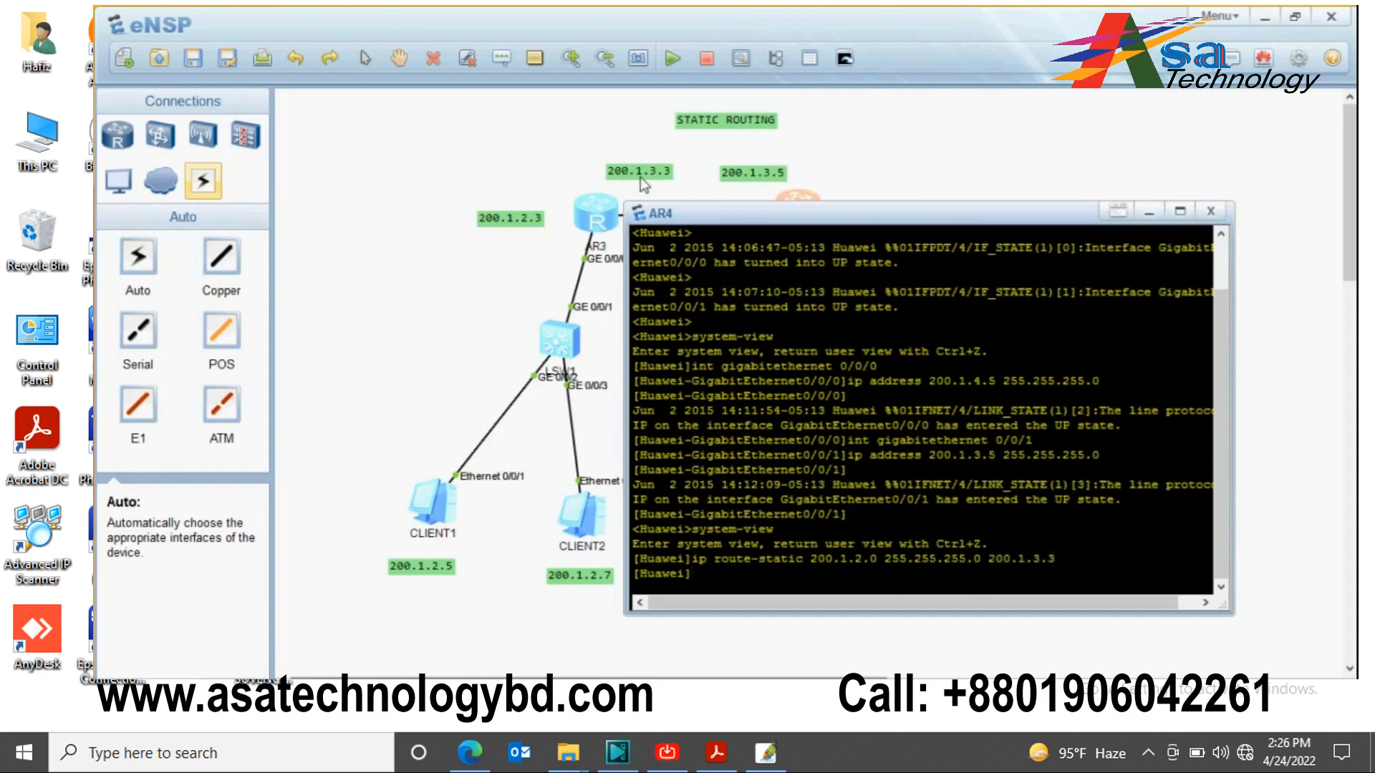
Step: Run display ip routing-table on AR4, examine the static route to 200.1.2.0/24 and close the console
{"action": "type", "text": "display ip routing-table"}
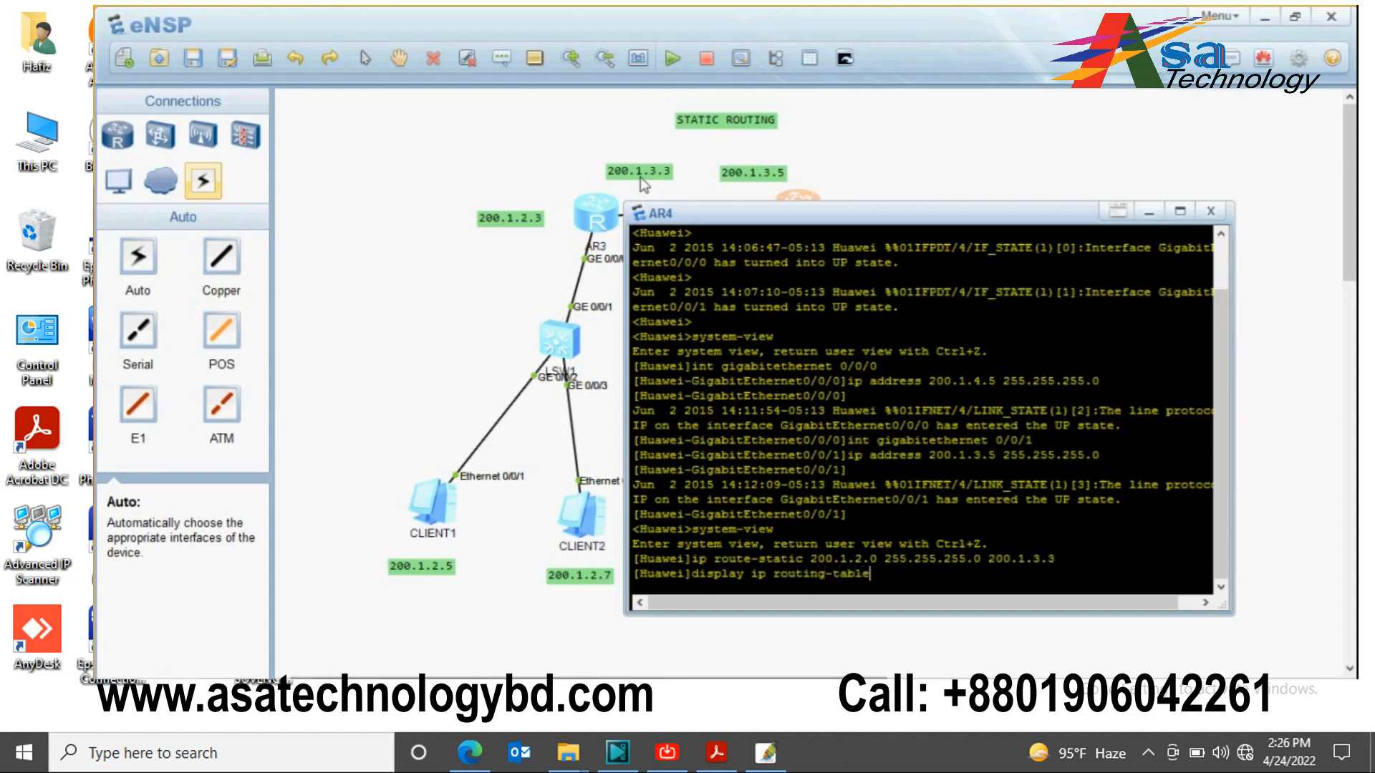
{"action": "key", "text": "Return"}
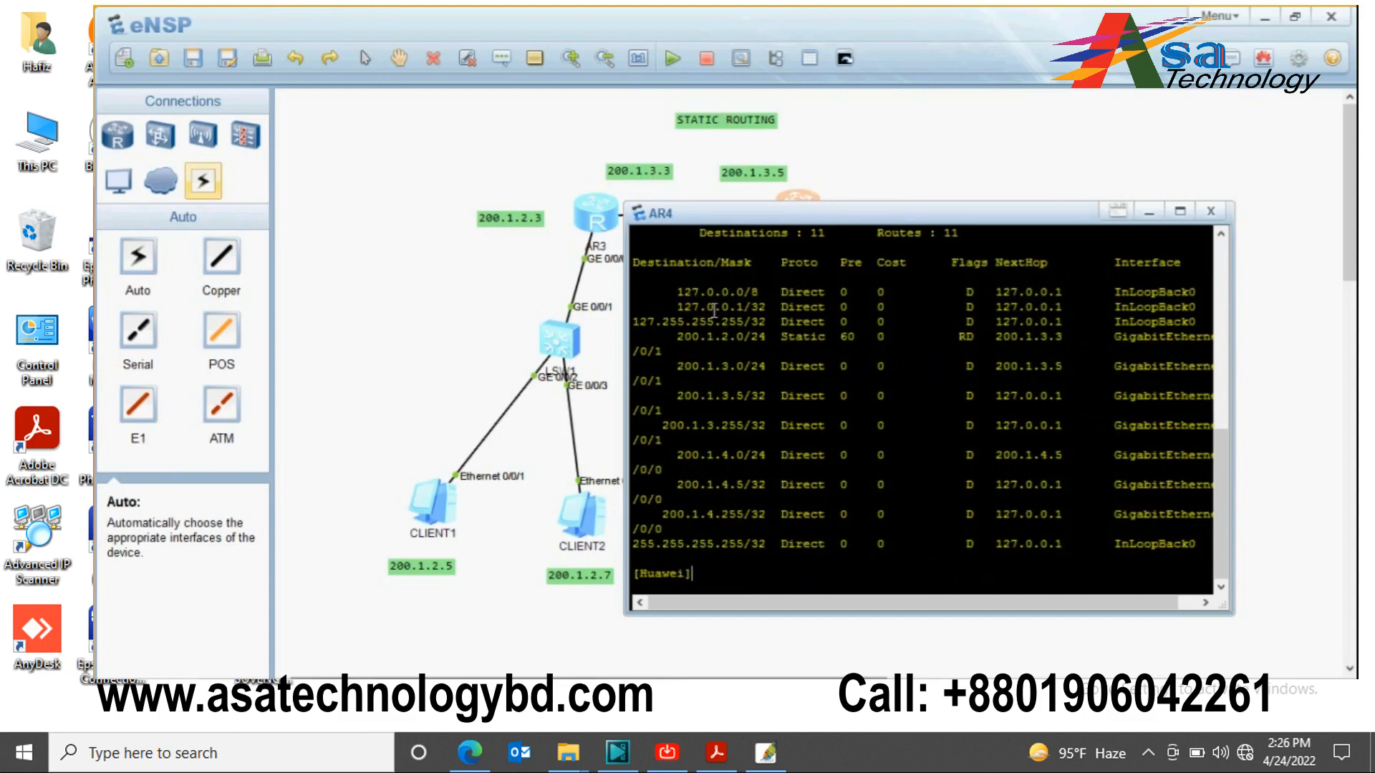
{"action": "left_click_drag", "start_coordinate": [674, 336], "coordinate": [965, 358]}
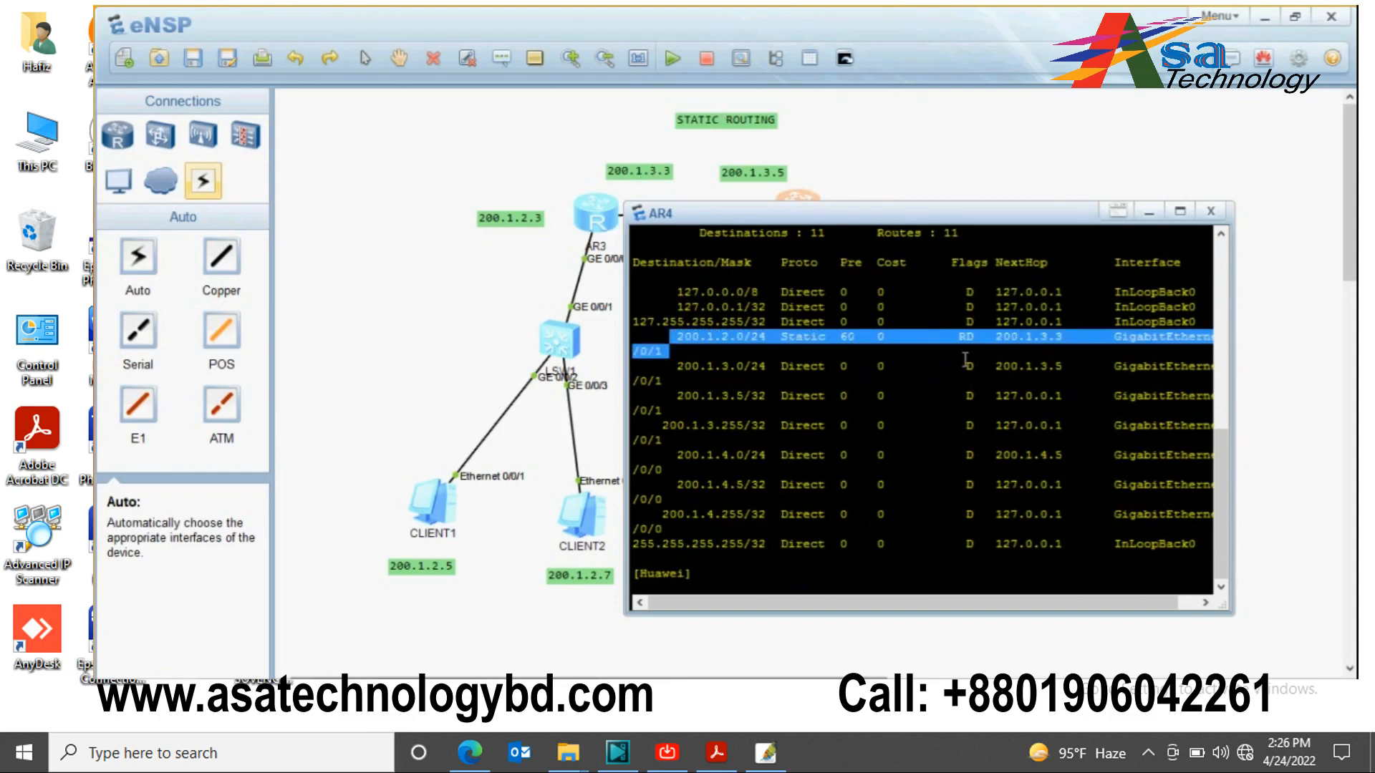
{"action": "left_click", "coordinate": [1210, 212]}
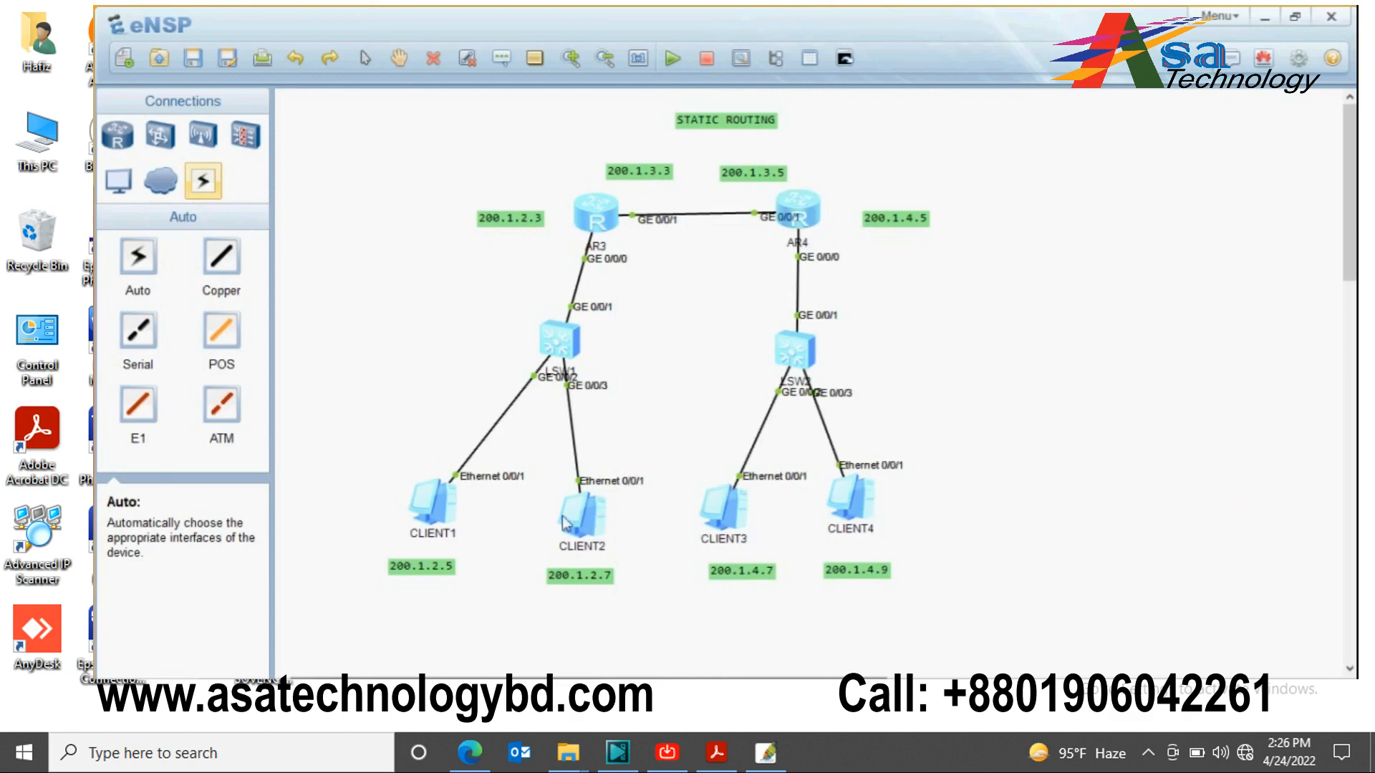
Step: Open CLIENT1's command window and move it clear of the client address labels
{"action": "double_click", "coordinate": [431, 504]}
{"action": "left_click_drag", "start_coordinate": [802, 283], "coordinate": [564, 43]}
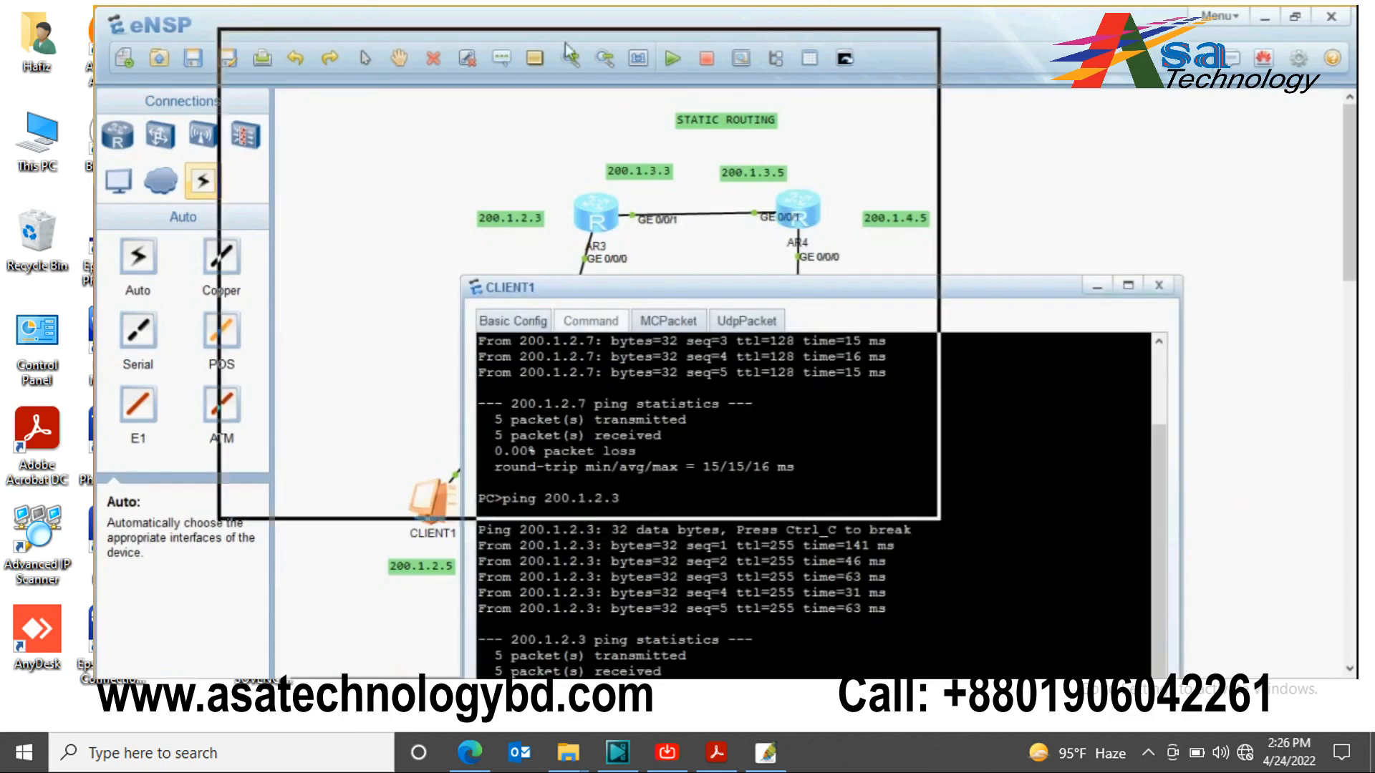
{"action": "left_click", "coordinate": [698, 23]}
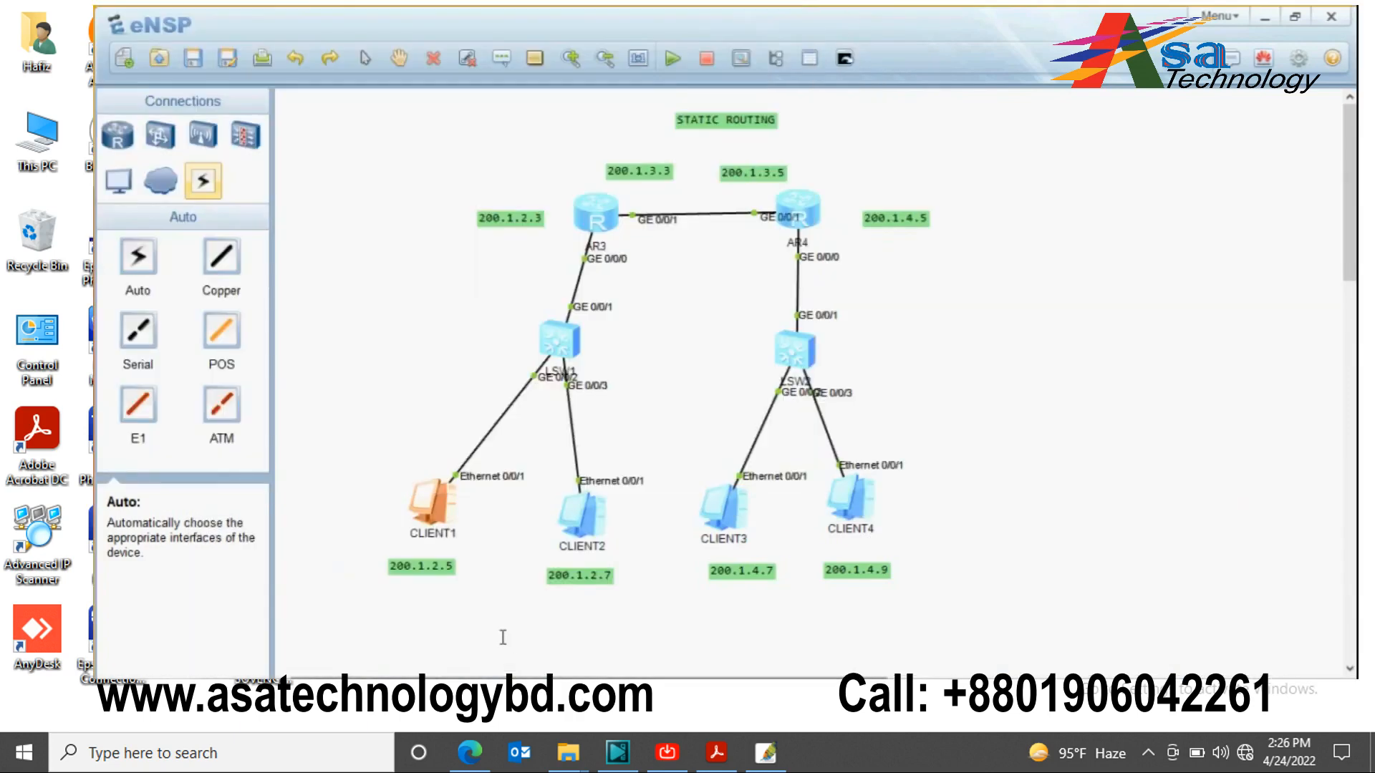
{"action": "left_click", "coordinate": [451, 552]}
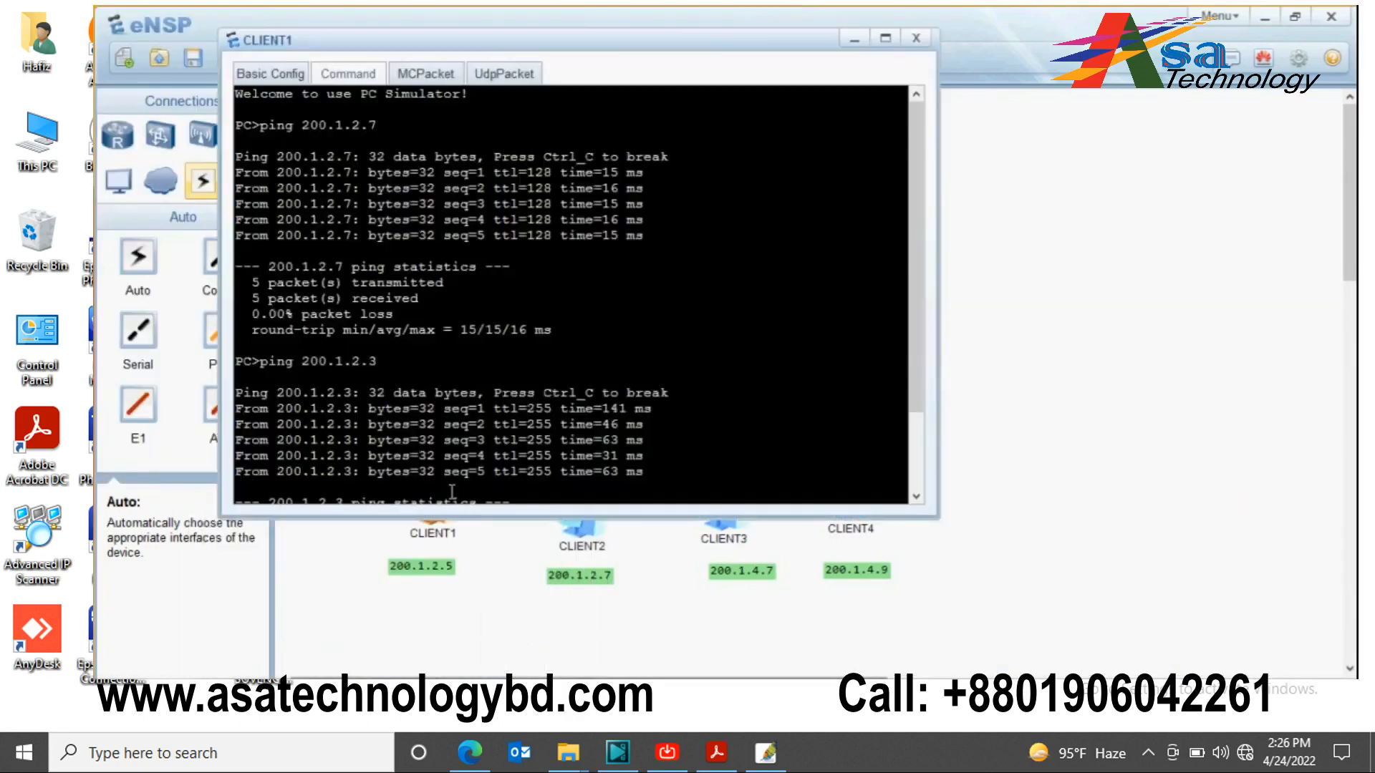
{"action": "left_click_drag", "start_coordinate": [583, 37], "coordinate": [523, 22]}
{"action": "scroll", "coordinate": [630, 117], "scroll_direction": "down", "scroll_amount": 2}
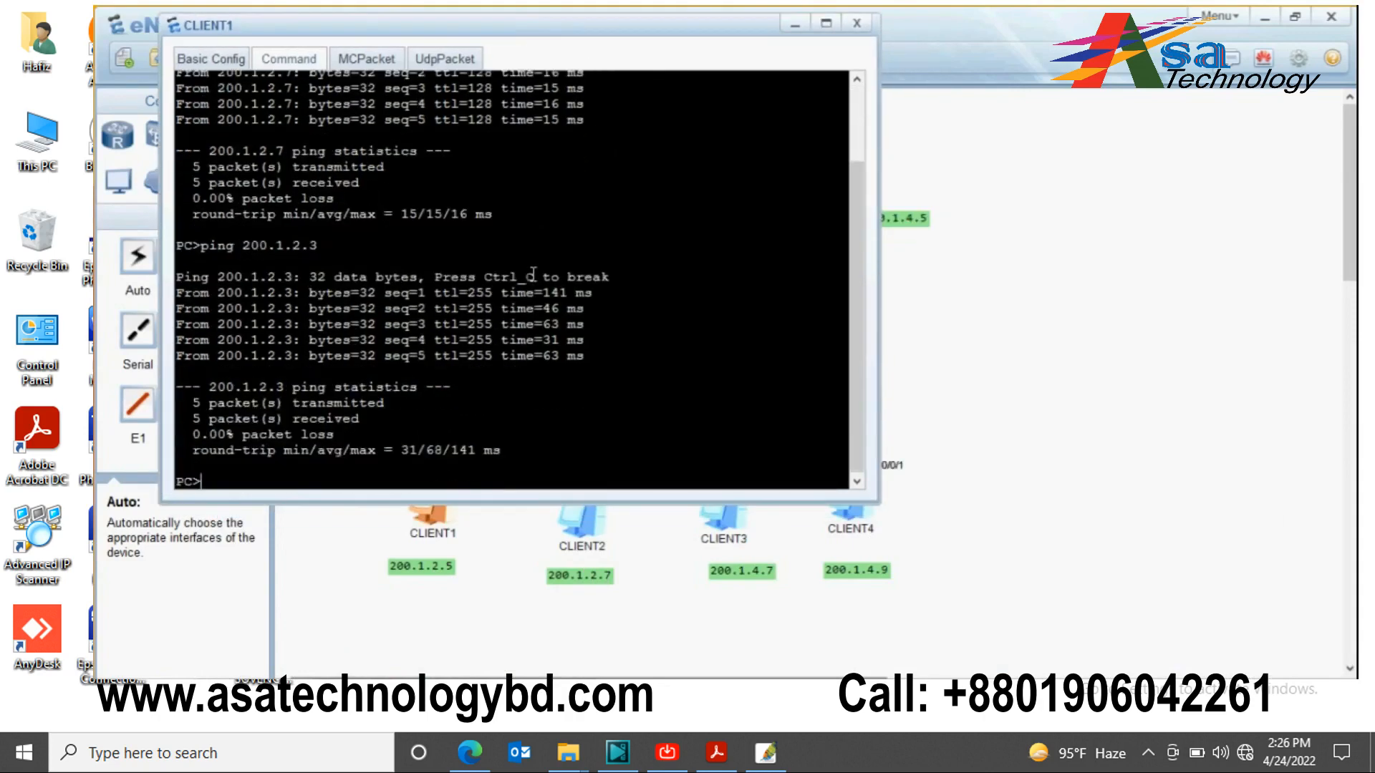
{"action": "left_click_drag", "start_coordinate": [631, 26], "coordinate": [564, 19]}
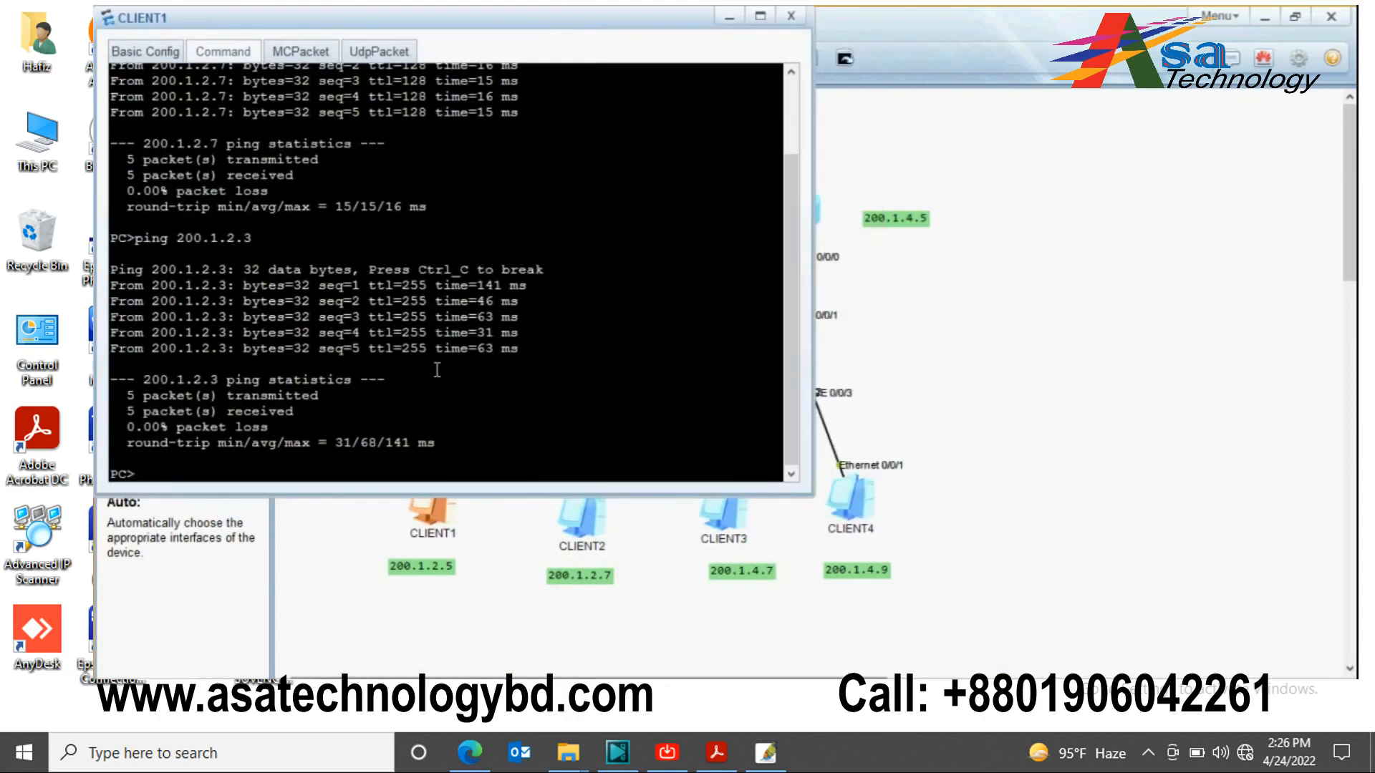
Step: Ping CLIENT4 at 200.1.4.9 from CLIENT1 and repeat the ping once
{"action": "left_click", "coordinate": [444, 444]}
{"action": "type", "text": "pi"}
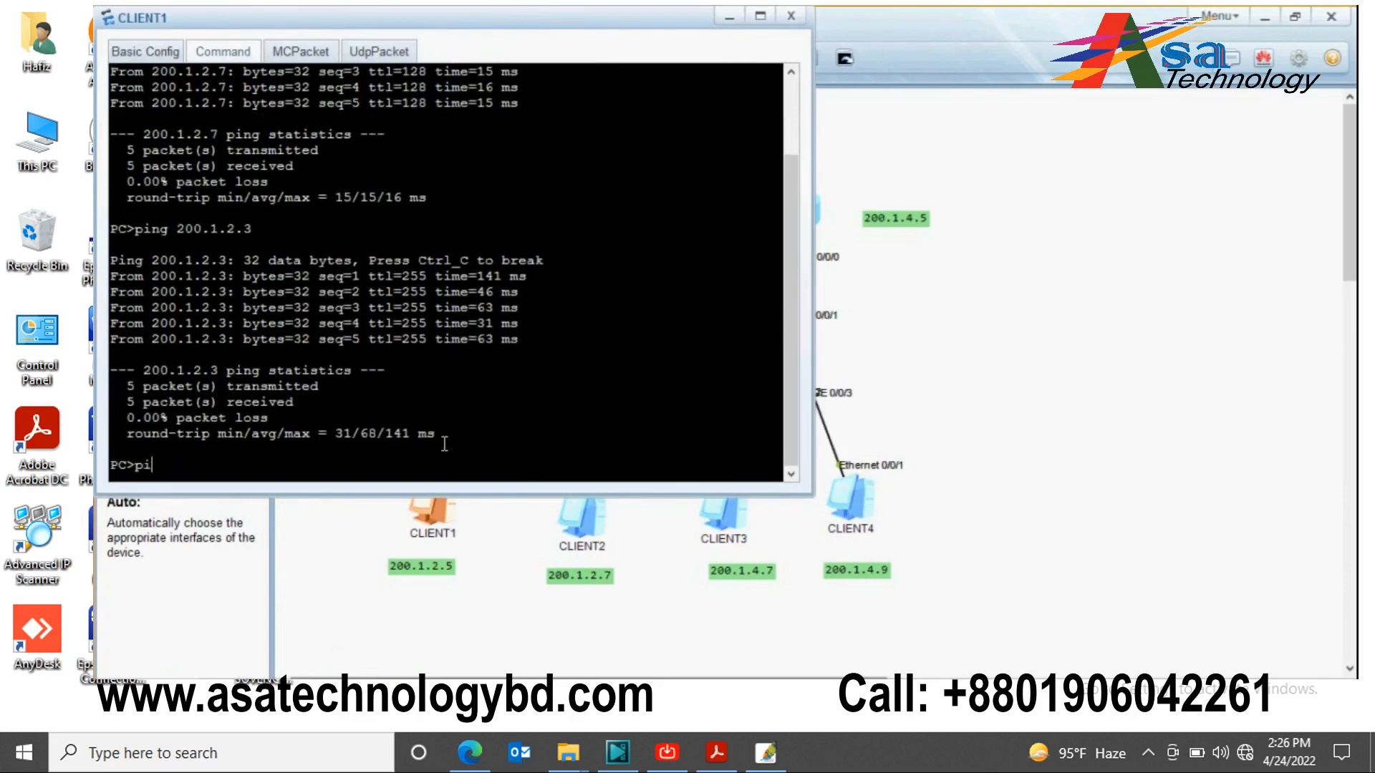
{"action": "type", "text": "ng 200.1.4.9"}
{"action": "key", "text": "Return"}
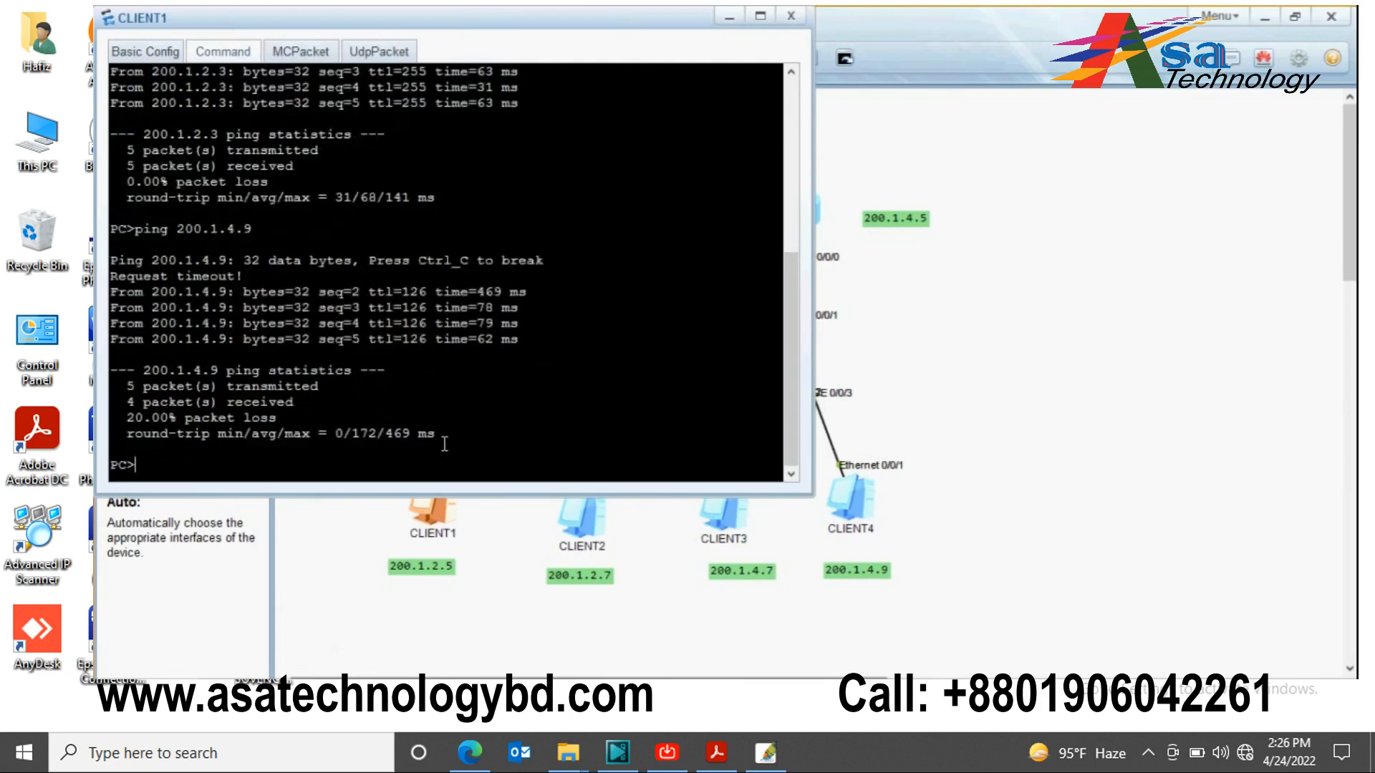
{"action": "key", "text": "Up"}
{"action": "key", "text": "Return"}
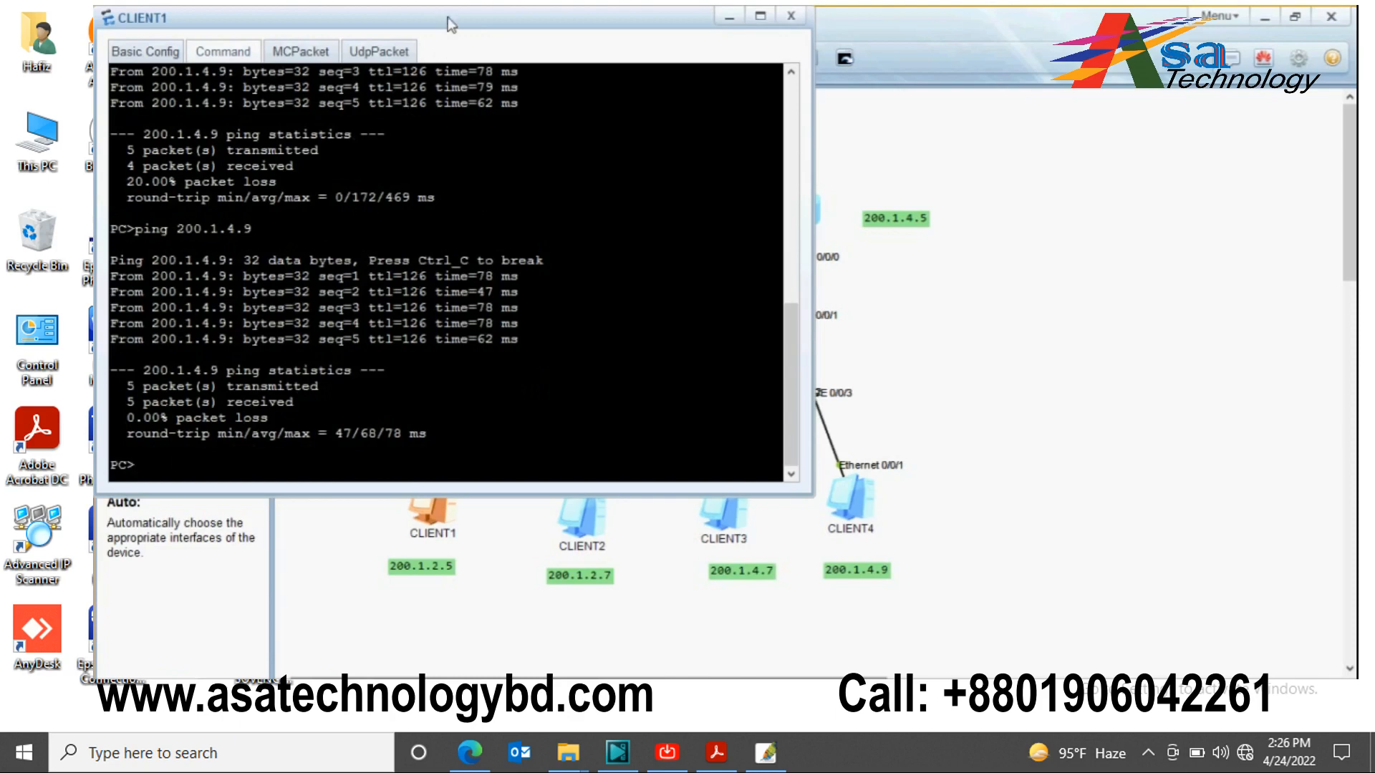
Step: Ping AR4's interface at 200.1.4.5 from CLIENT1 and close the client's window
{"action": "left_click_drag", "start_coordinate": [449, 16], "coordinate": [495, 253]}
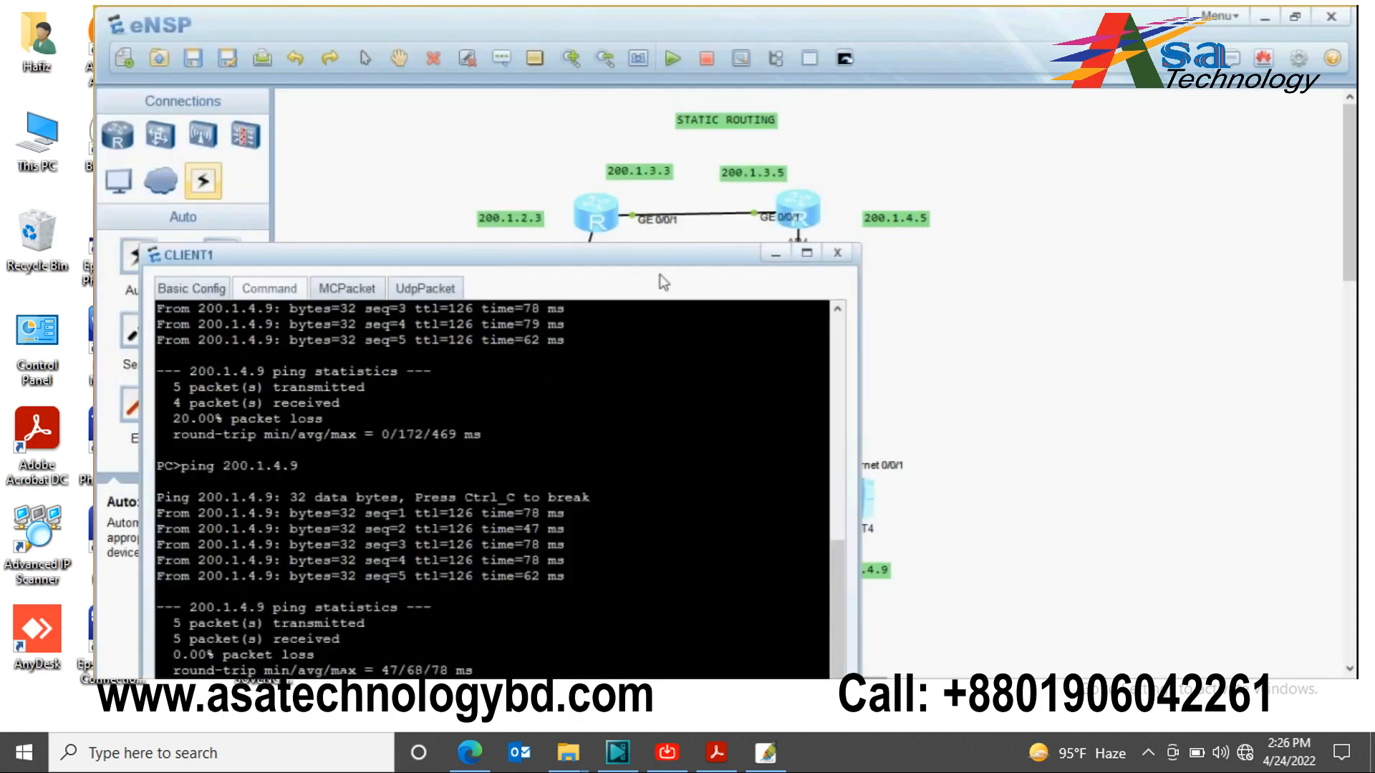
{"action": "left_click_drag", "start_coordinate": [644, 258], "coordinate": [627, 121]}
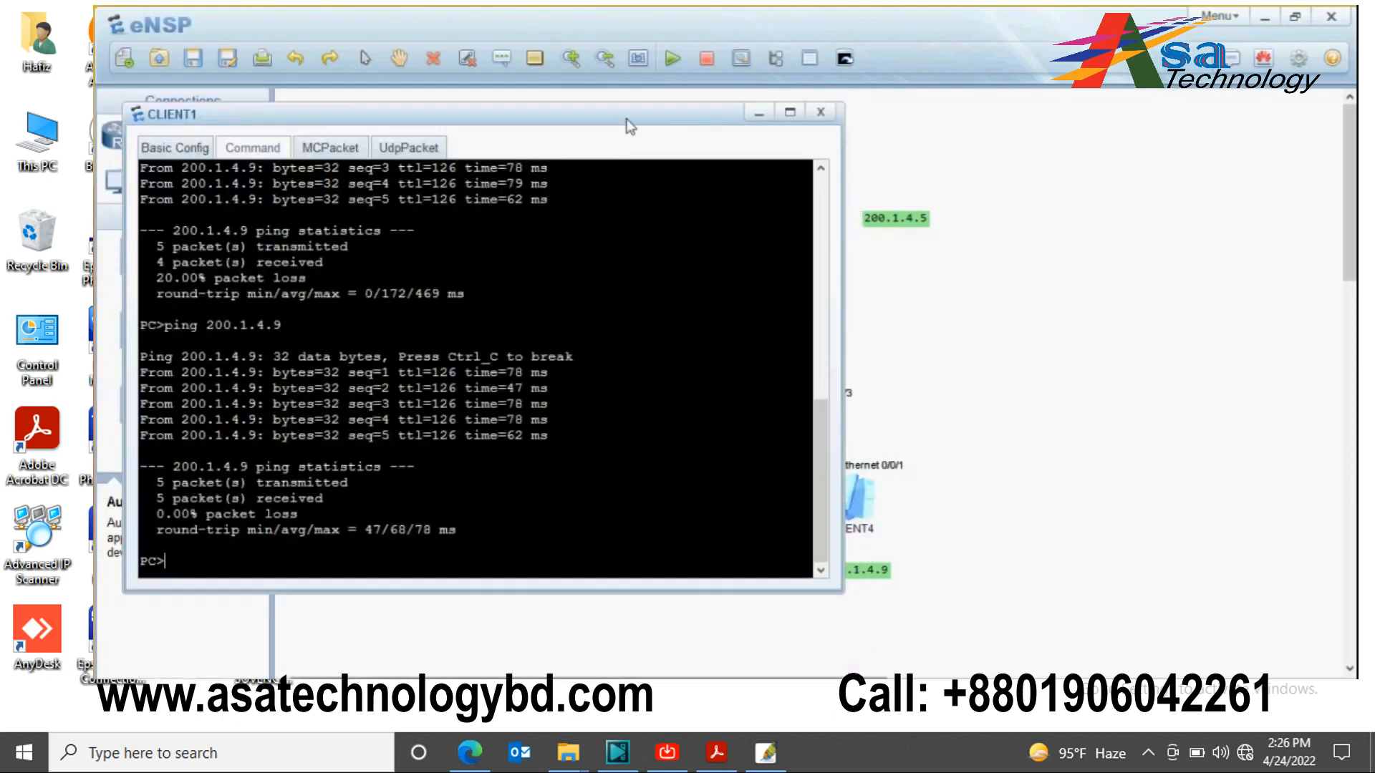
{"action": "key", "text": "Up"}
{"action": "key", "text": "BackSpace"}
{"action": "key", "text": "BackSpace"}
{"action": "type", "text": ".5"}
{"action": "key", "text": "Return"}
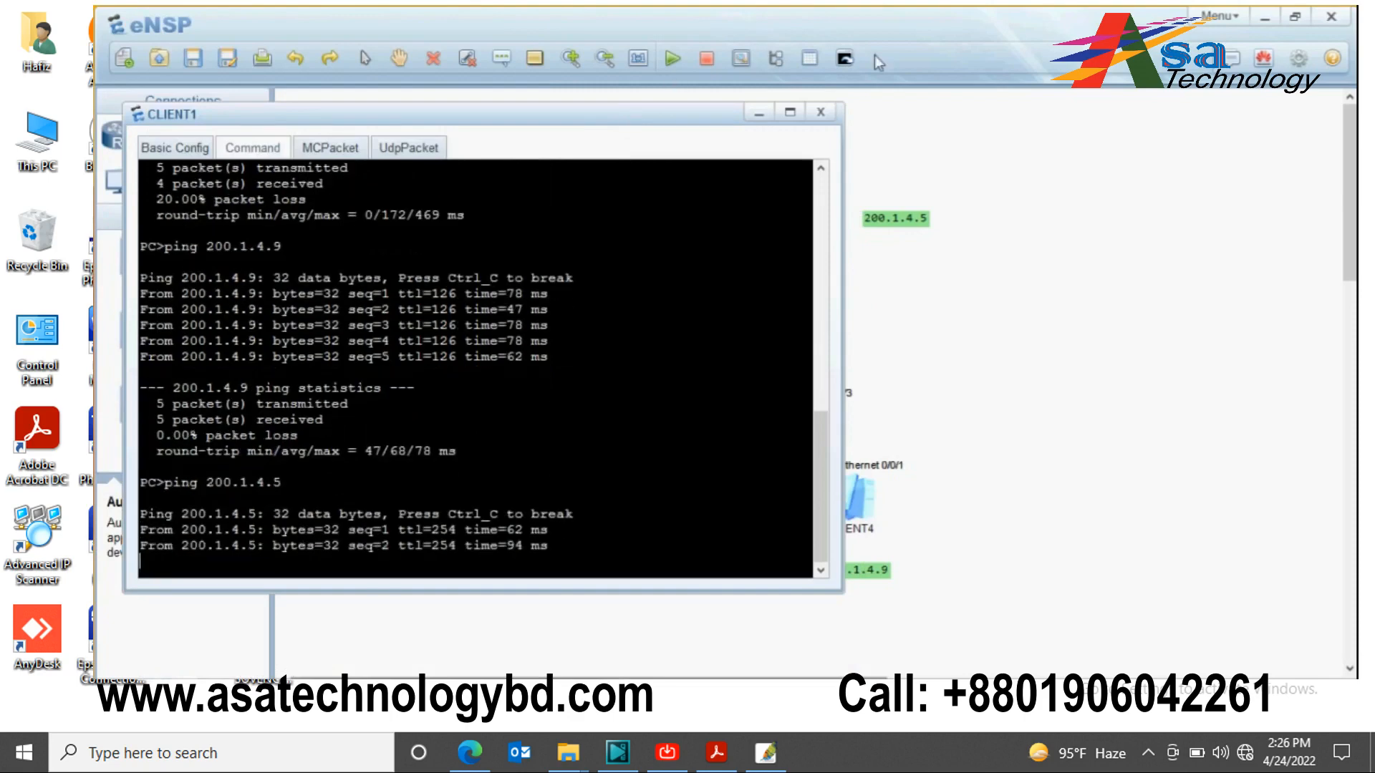
{"action": "left_click", "coordinate": [820, 112]}
Step: From CLIENT4, ping CLIENT2 at 200.1.2.7, repeat the ping once and close the client's window
{"action": "double_click", "coordinate": [842, 496]}
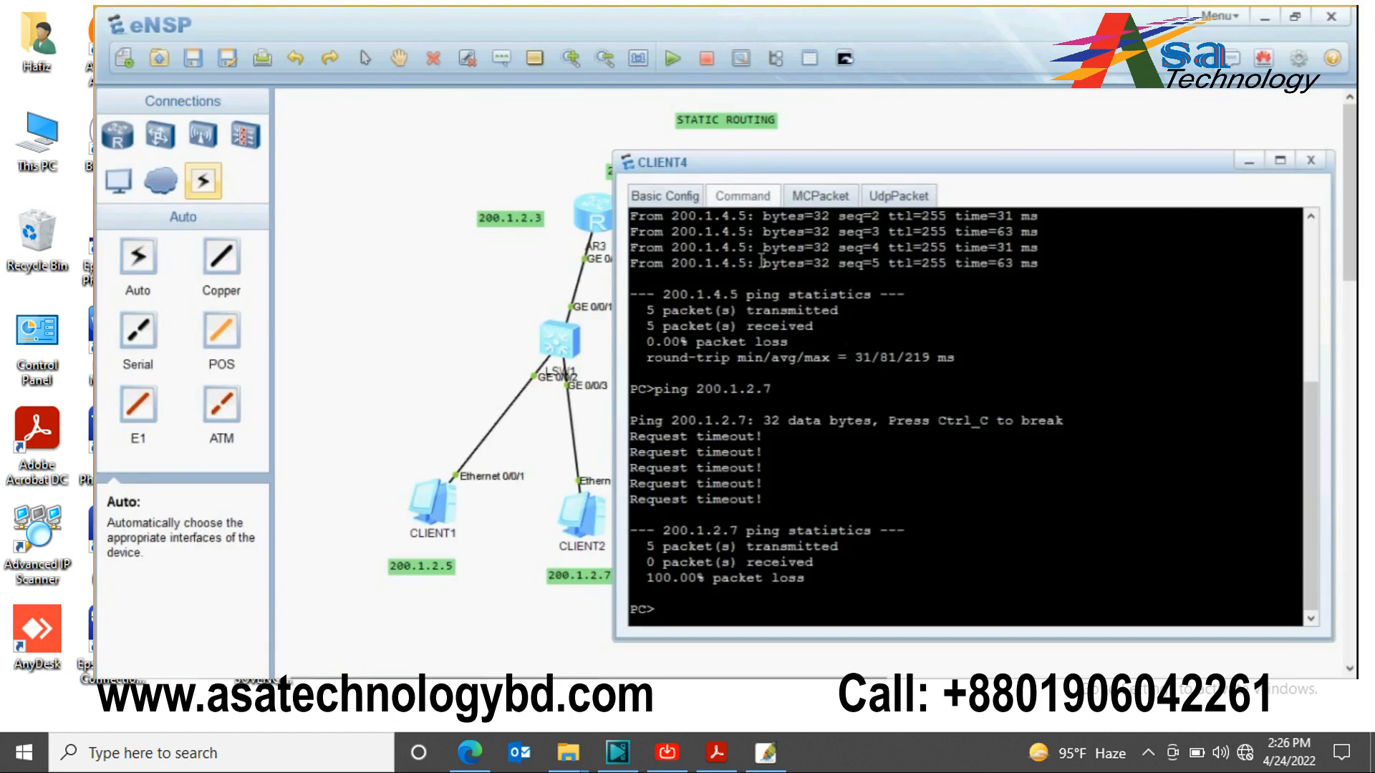
{"action": "left_click_drag", "start_coordinate": [761, 166], "coordinate": [810, 172]}
{"action": "type", "text": "pin g"}
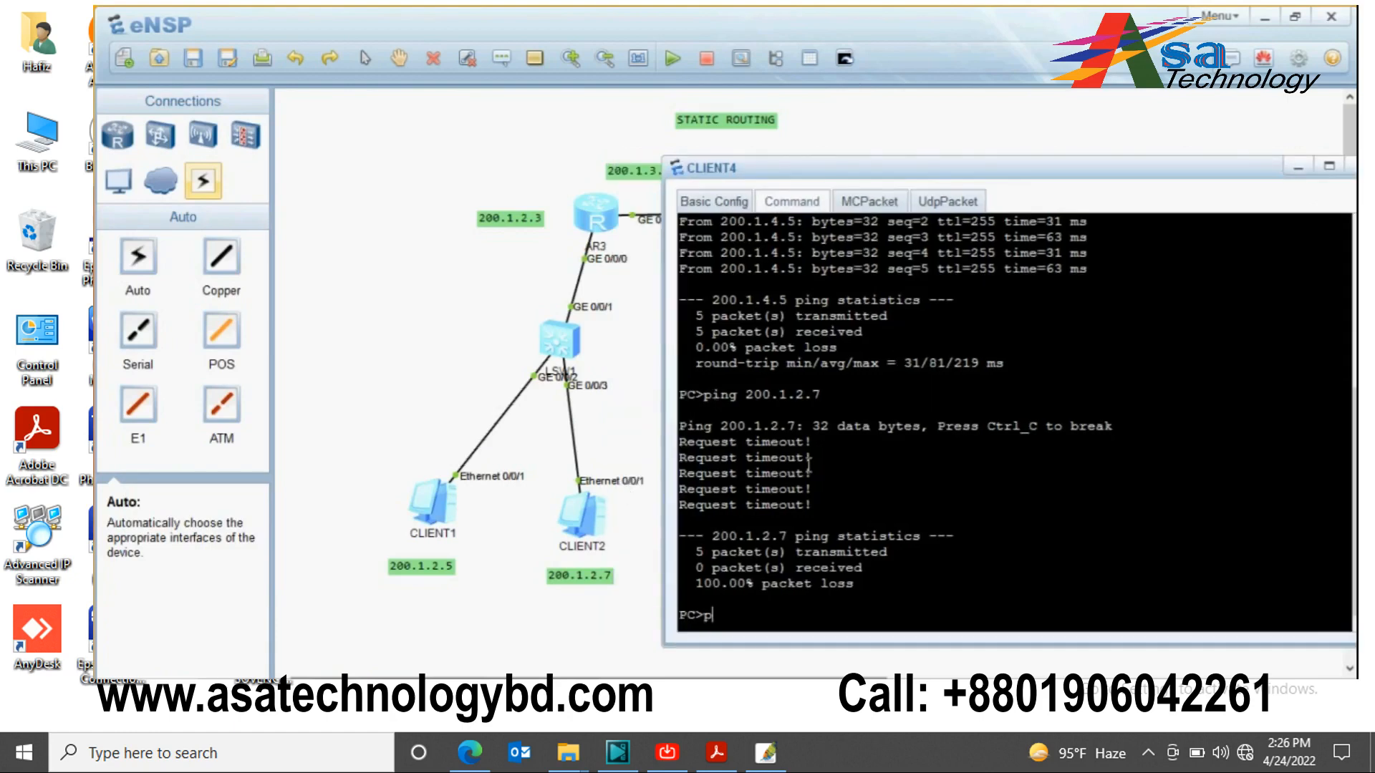
{"action": "key", "text": "BackSpace"}
{"action": "key", "text": "BackSpace"}
{"action": "type", "text": "g 200.1.2.7"}
{"action": "key", "text": "Return"}
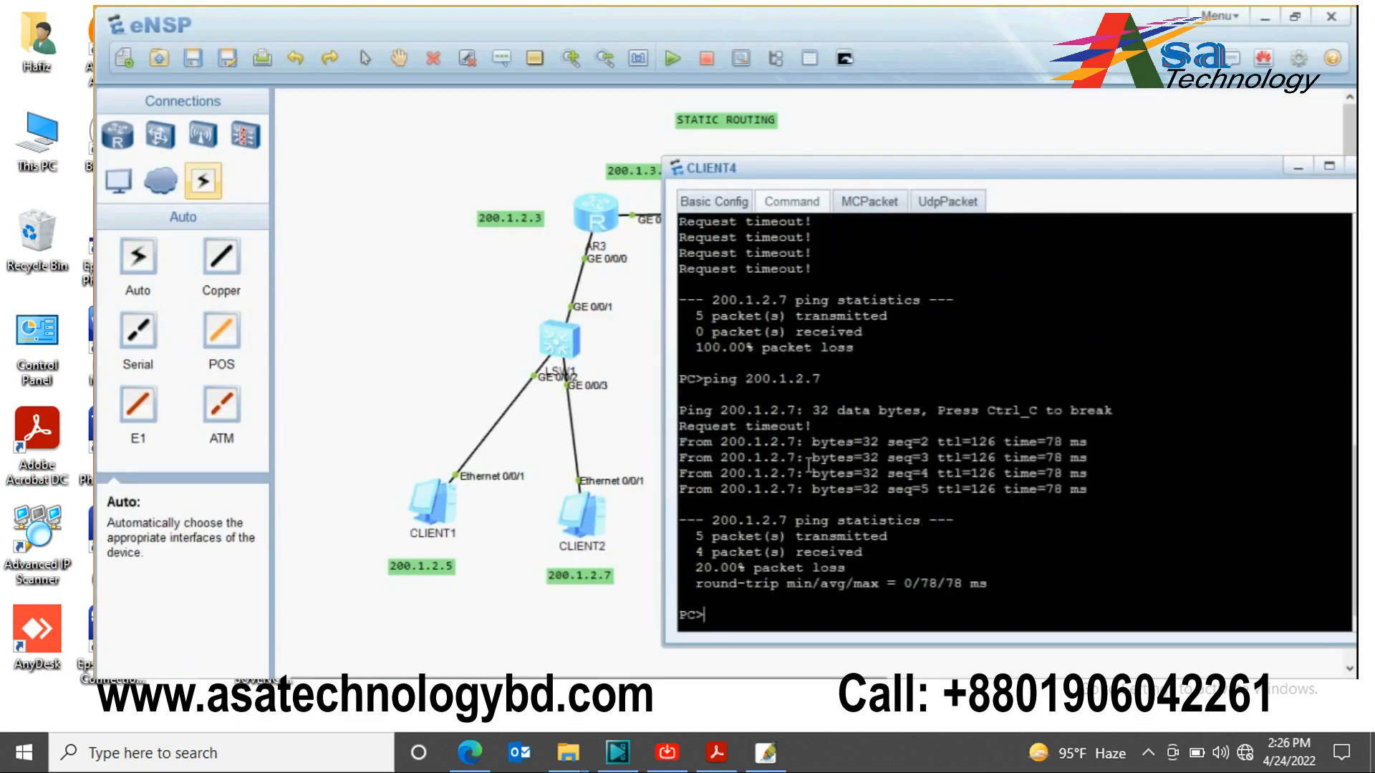
{"action": "key", "text": "Up"}
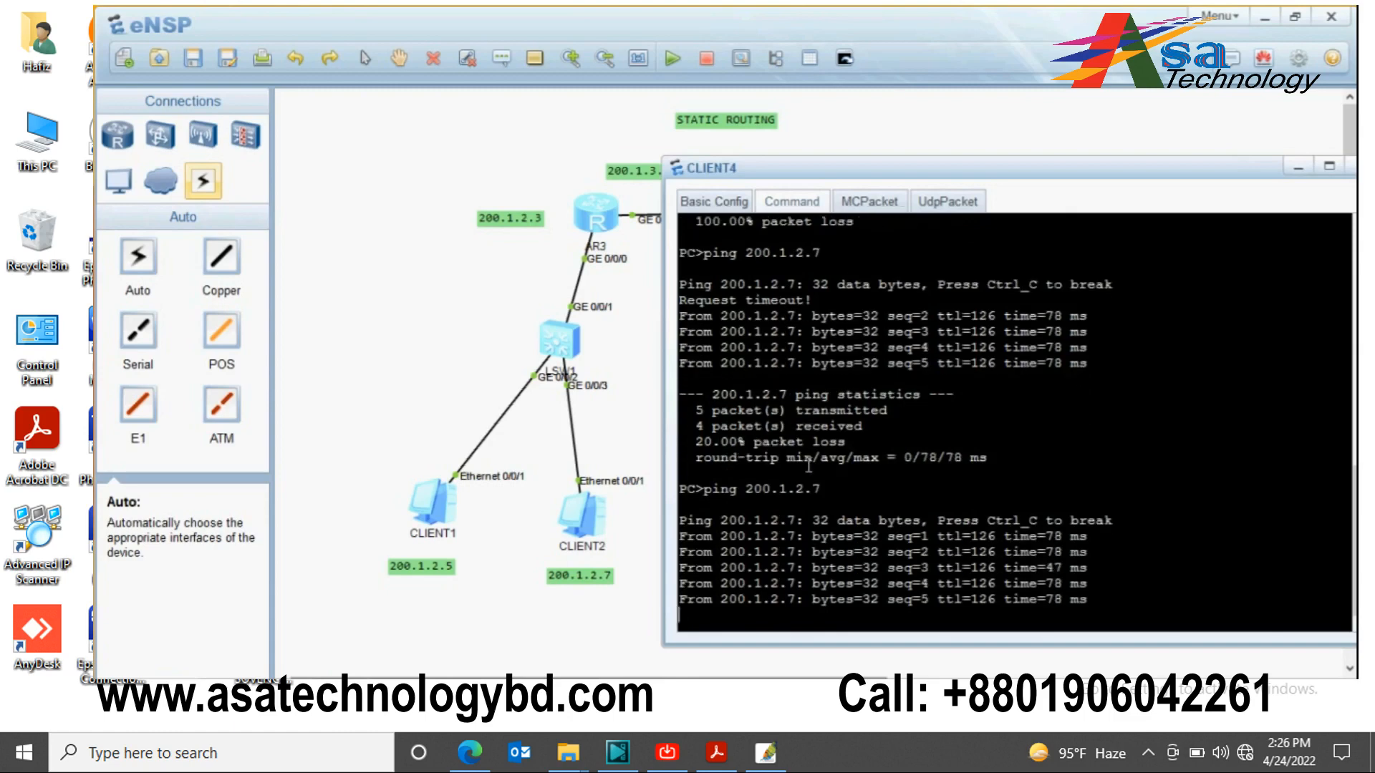
{"action": "left_click_drag", "start_coordinate": [1226, 180], "coordinate": [1080, 203]}
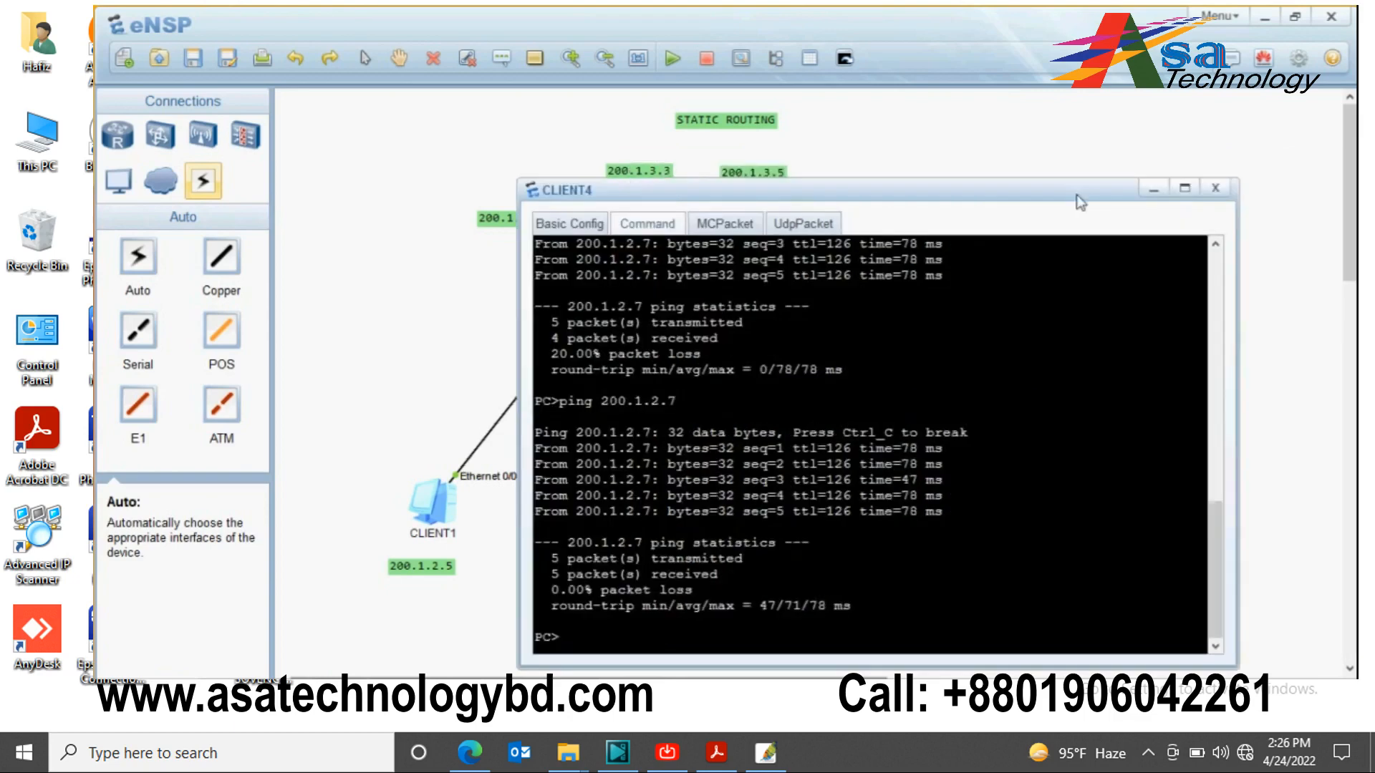
{"action": "left_click", "coordinate": [1216, 188]}
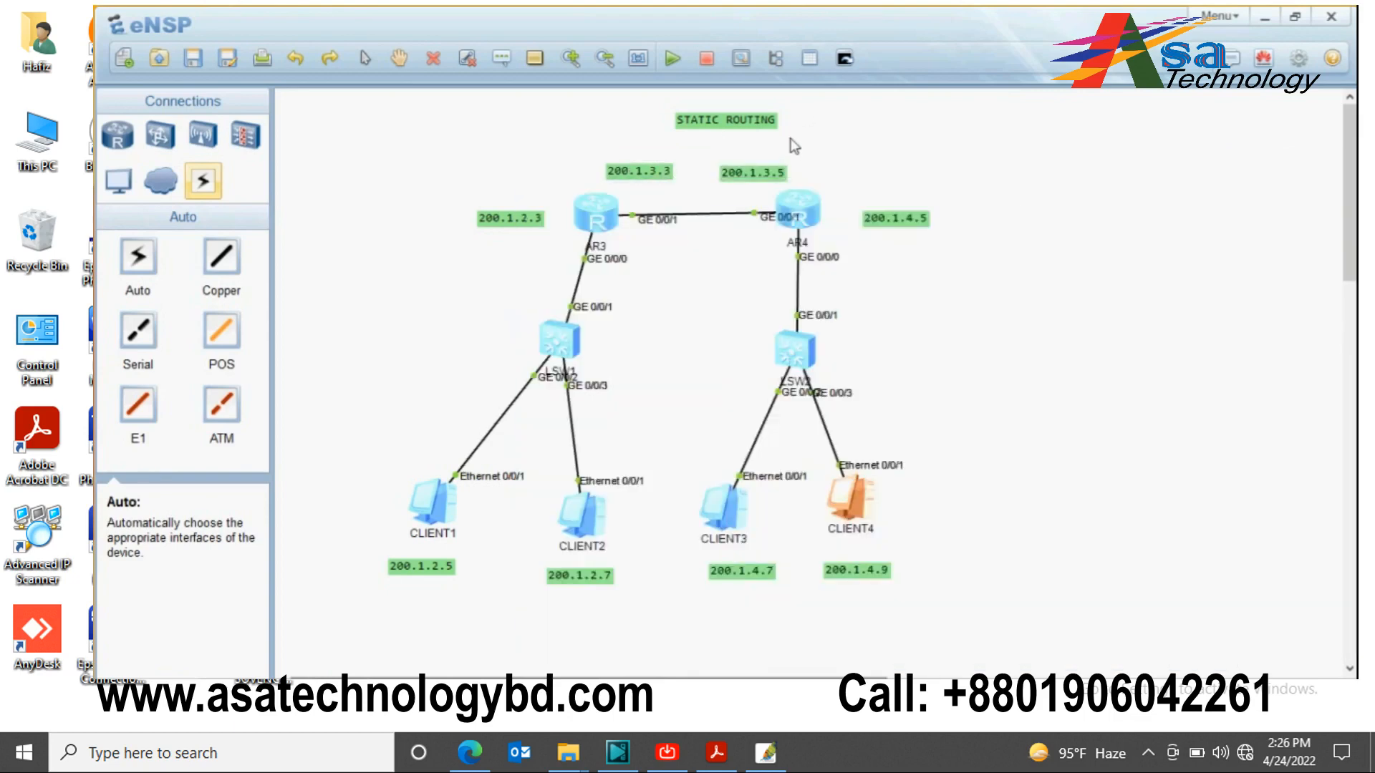